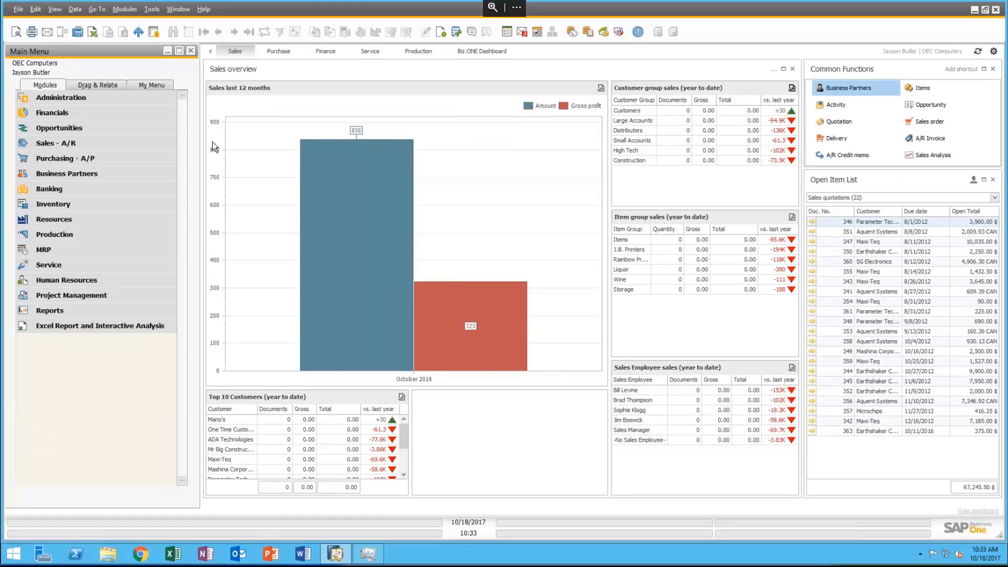
Step: Open the blank Users - Setup form via Administration > Setup > General > Users
{"action": "left_click", "coordinate": [65, 97]}
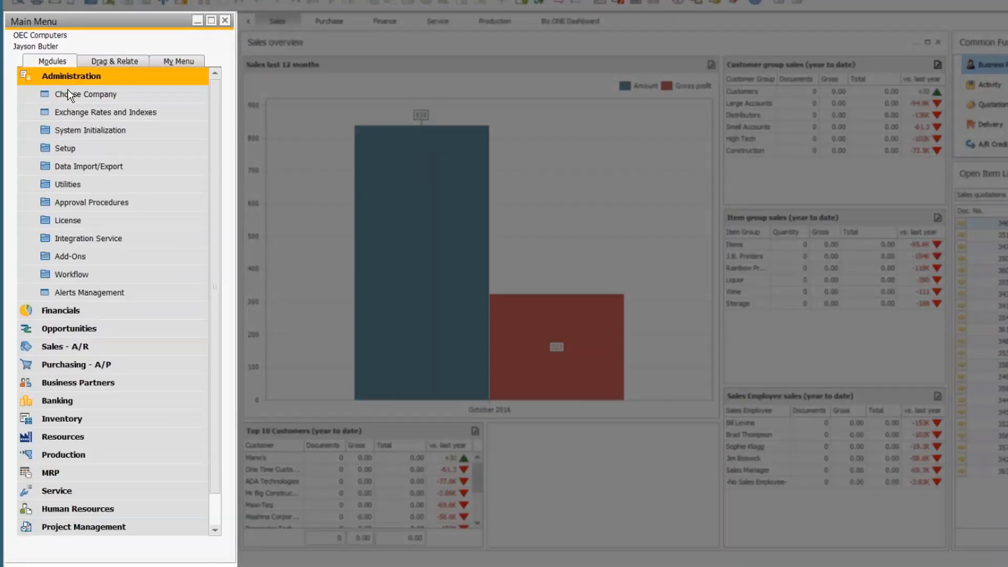
{"action": "left_click", "coordinate": [68, 148]}
{"action": "left_click", "coordinate": [80, 167]}
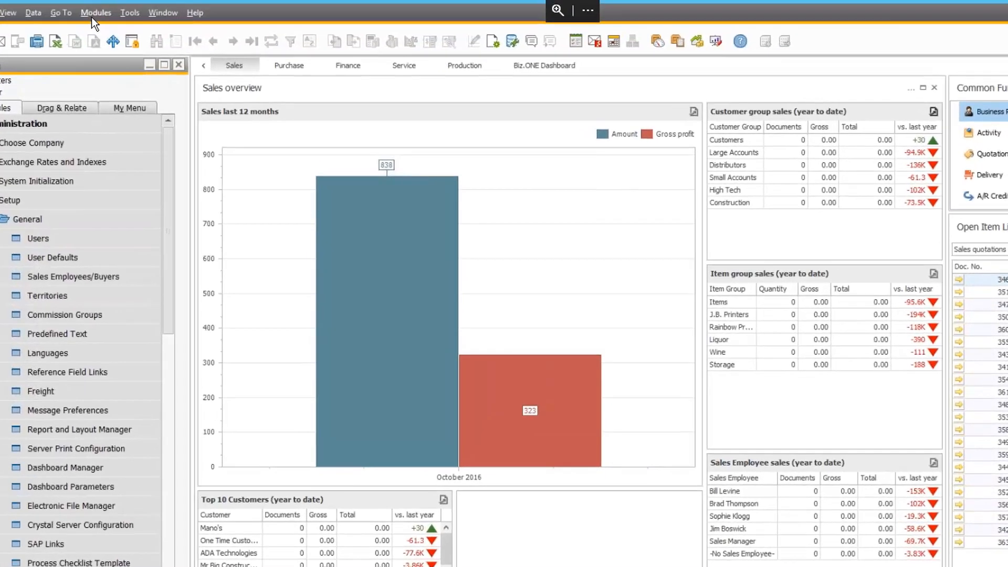
{"action": "left_click", "coordinate": [110, 2]}
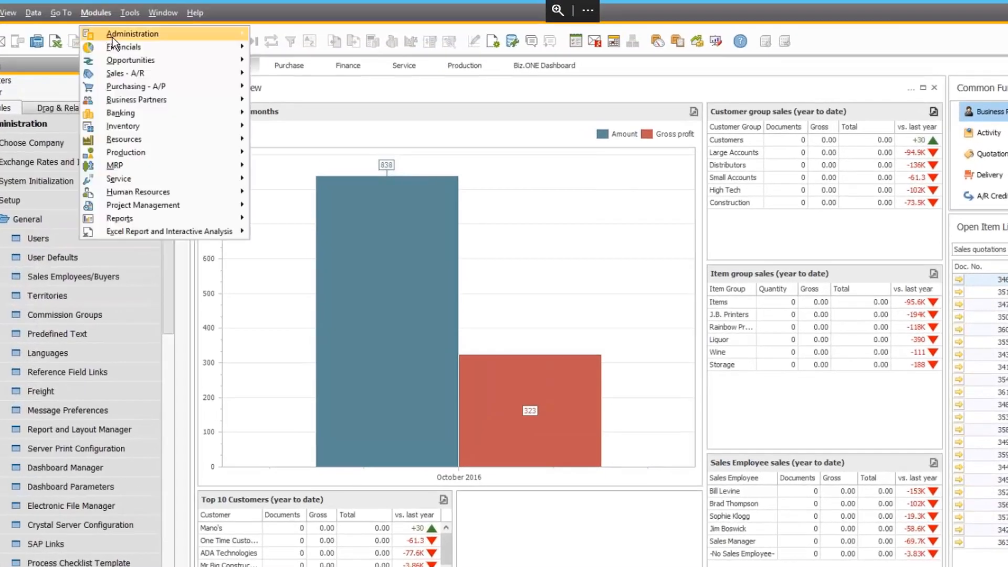
{"action": "mouse_move", "coordinate": [130, 23]}
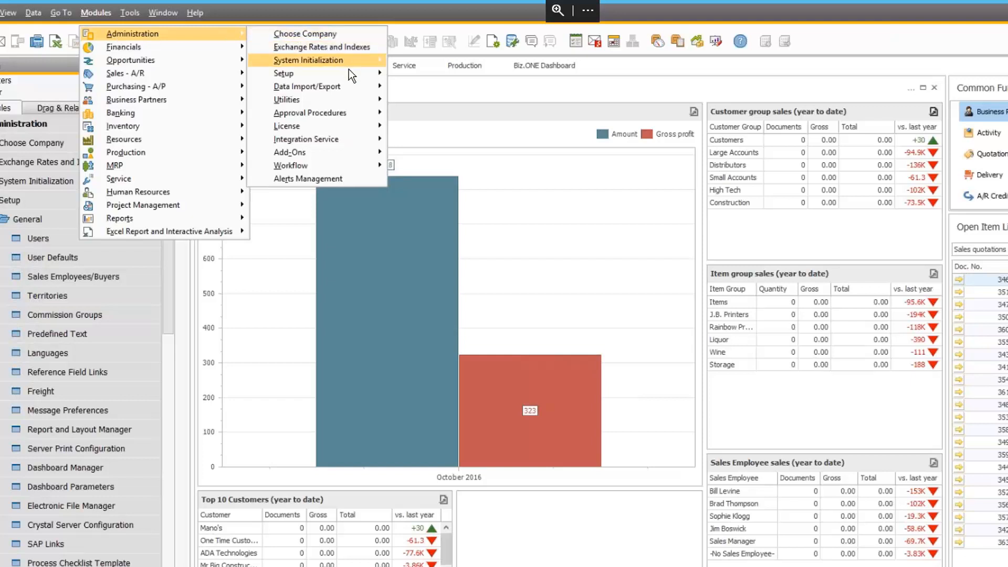
{"action": "mouse_move", "coordinate": [355, 74]}
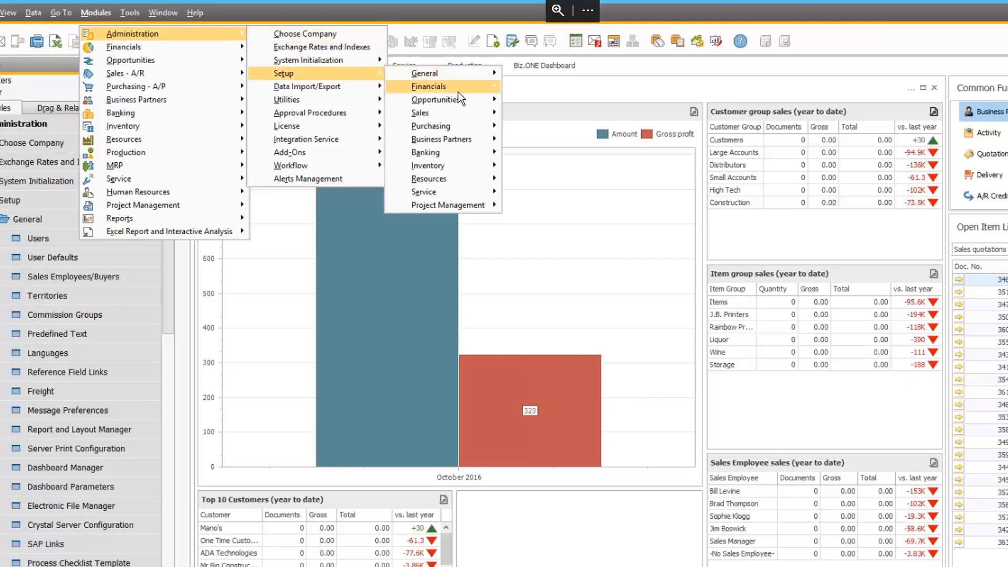
{"action": "mouse_move", "coordinate": [462, 73]}
{"action": "left_click", "coordinate": [520, 75]}
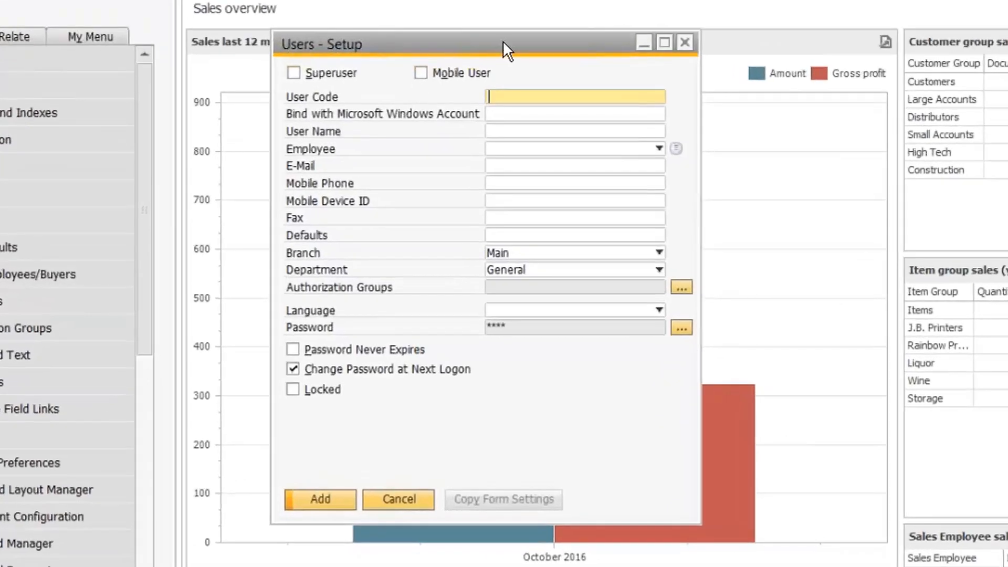
Step: Page through existing user records such as B1i and Support, then switch the form to Find mode
{"action": "left_click_drag", "start_coordinate": [495, 49], "coordinate": [437, 52]}
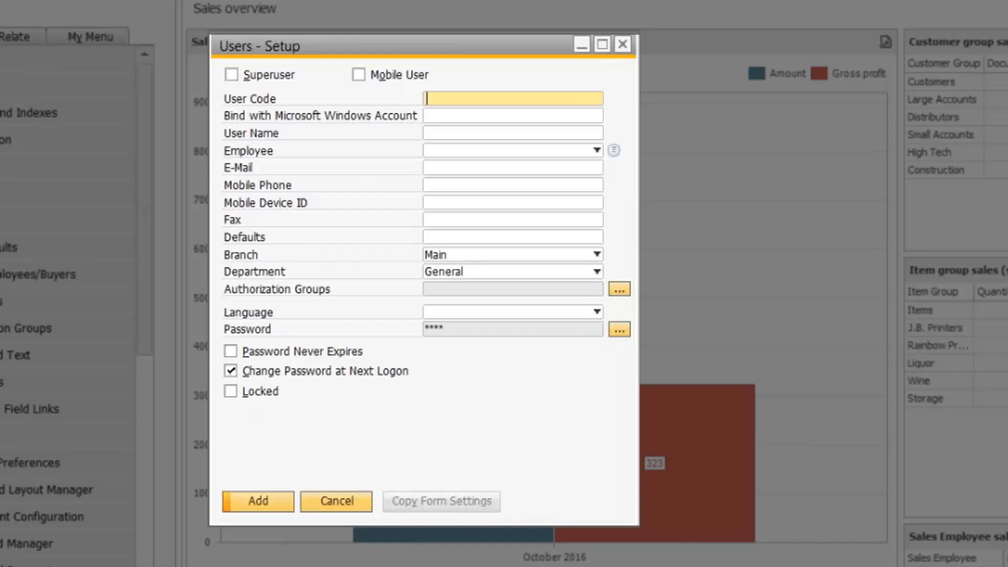
{"action": "key", "text": "ctrl+Right"}
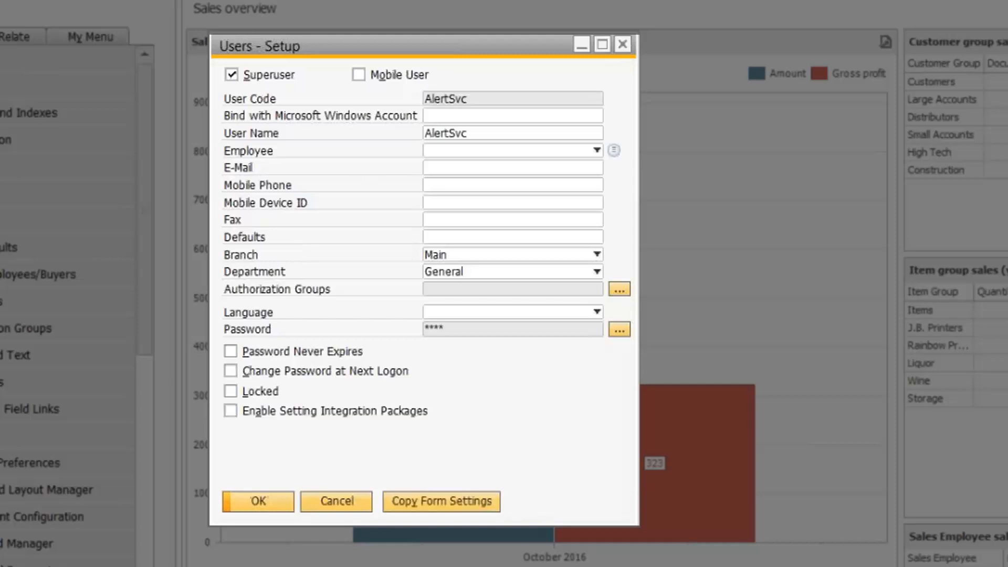
{"action": "key", "text": "ctrl+Right"}
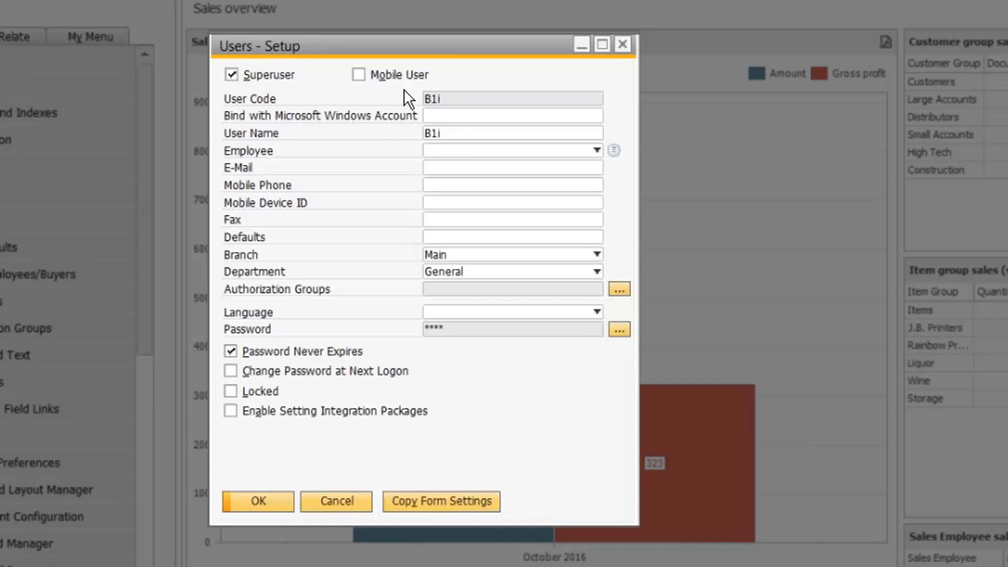
{"action": "key", "text": "ctrl+Left"}
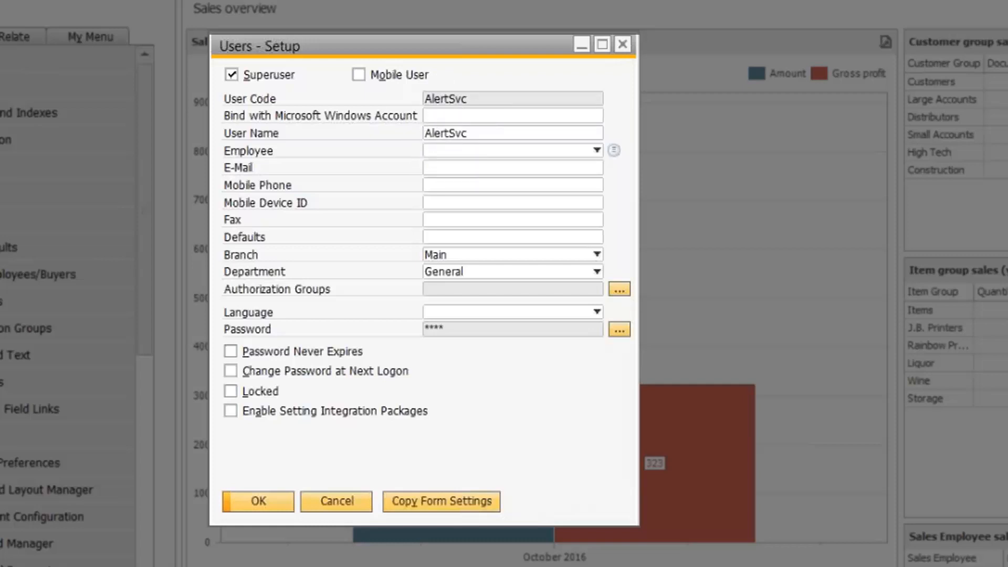
{"action": "key", "text": "ctrl+Right"}
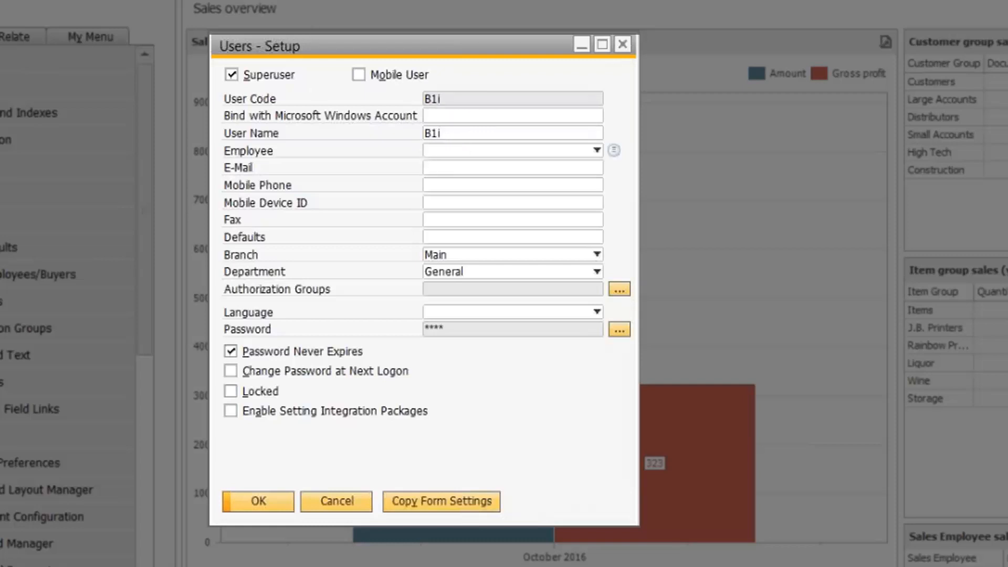
{"action": "key", "text": "ctrl+Right"}
{"action": "key", "text": "ctrl+Right"}
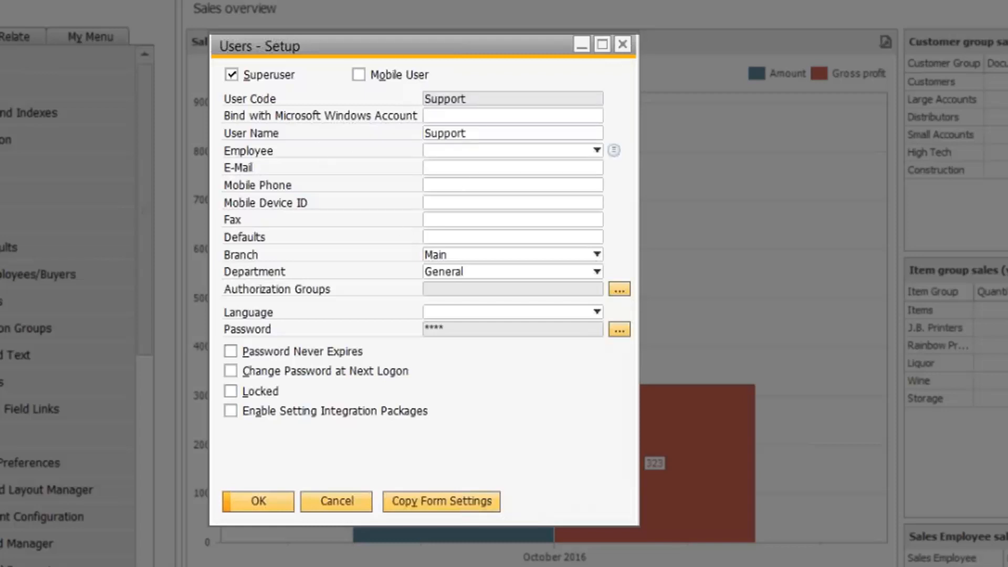
{"action": "key", "text": "ctrl+f"}
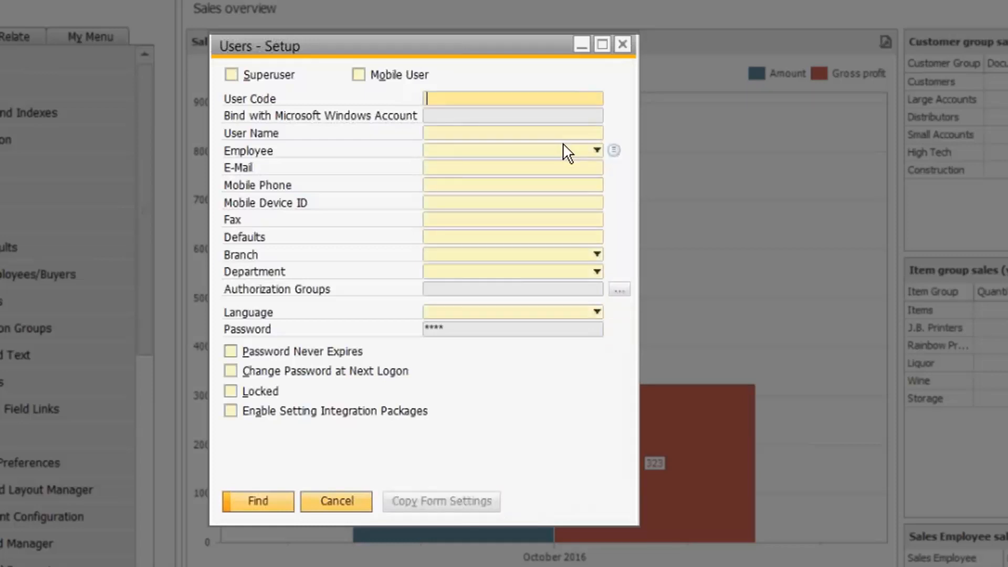
Step: Find the 'manager' user record, then switch the Users - Setup form to Add mode
{"action": "type", "text": "manager"}
{"action": "key", "text": "Return"}
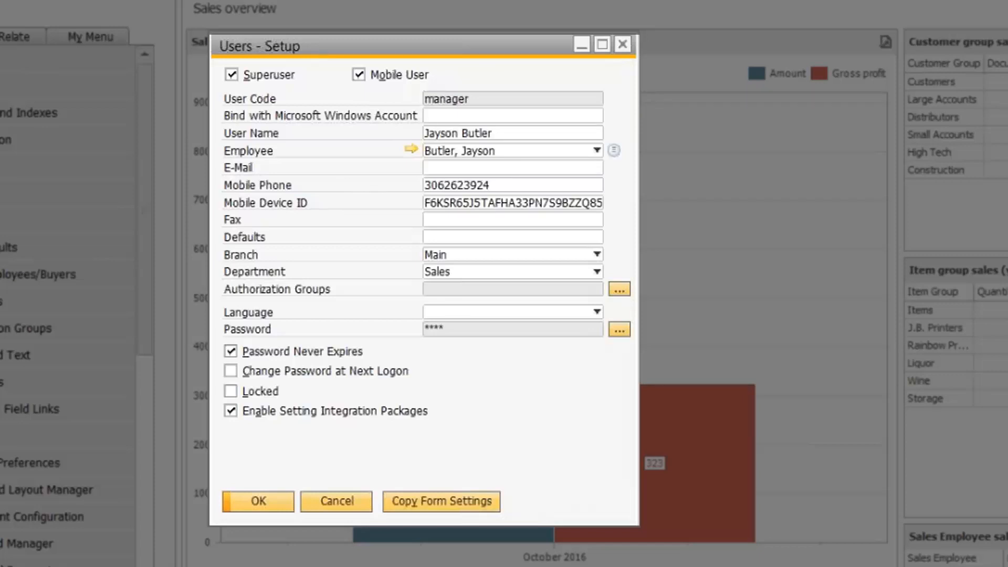
{"action": "key", "text": "ctrl+a"}
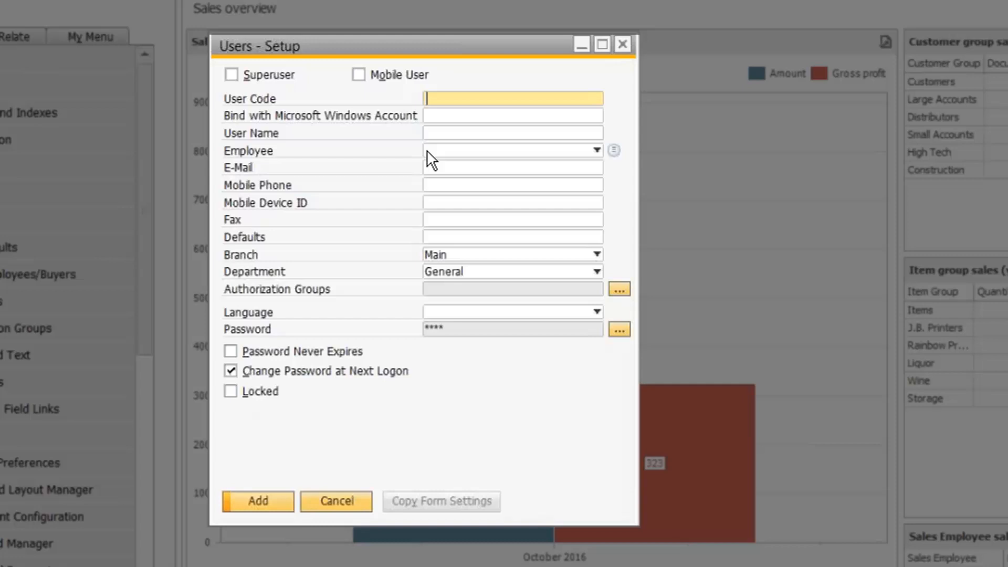
Step: Enter the new user's user code and full name, leaving the Employee field unlinked
{"action": "type", "text": "jalenei"}
{"action": "key", "text": "Tab"}
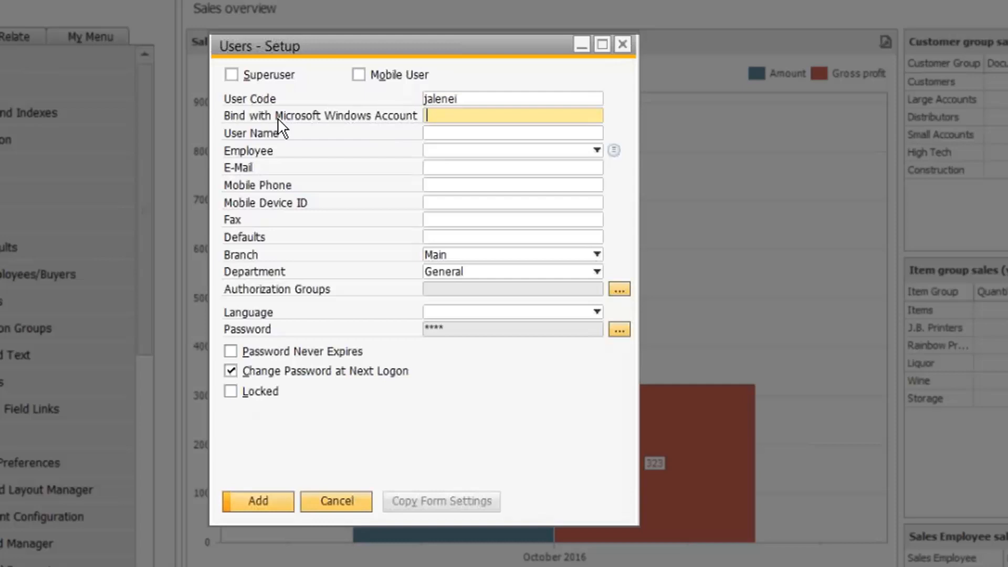
{"action": "left_click", "coordinate": [448, 131]}
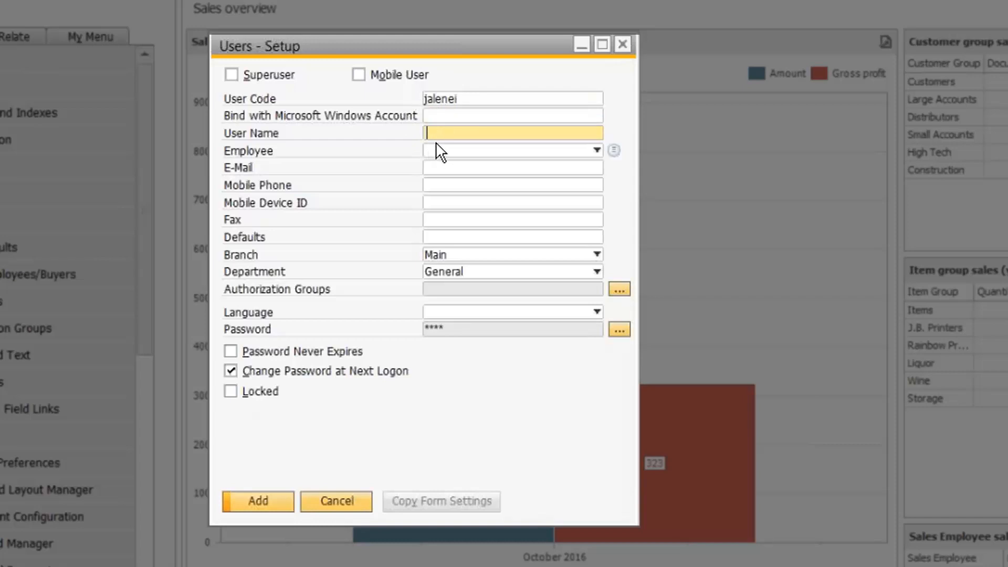
{"action": "key", "text": "Tab"}
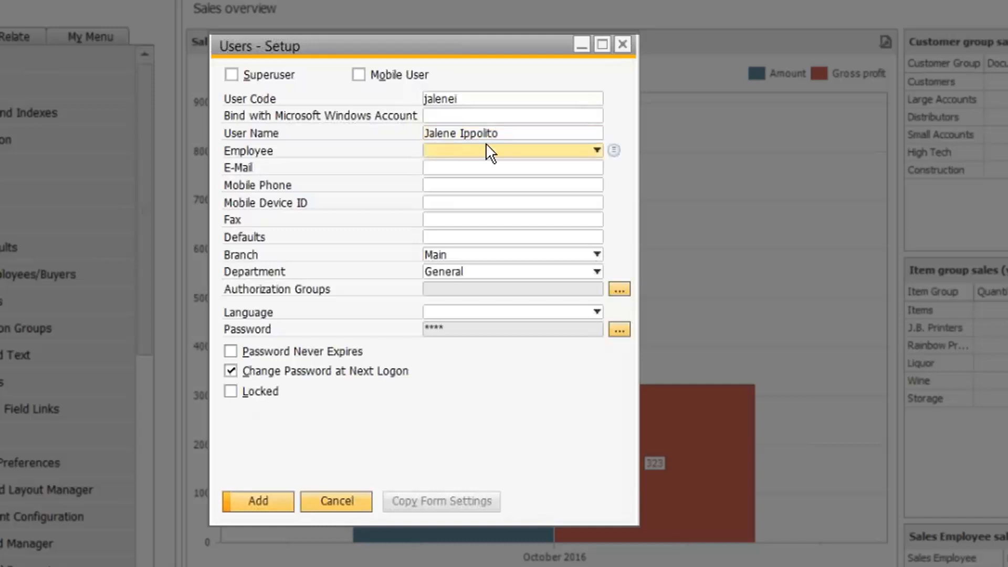
{"action": "left_click", "coordinate": [588, 153]}
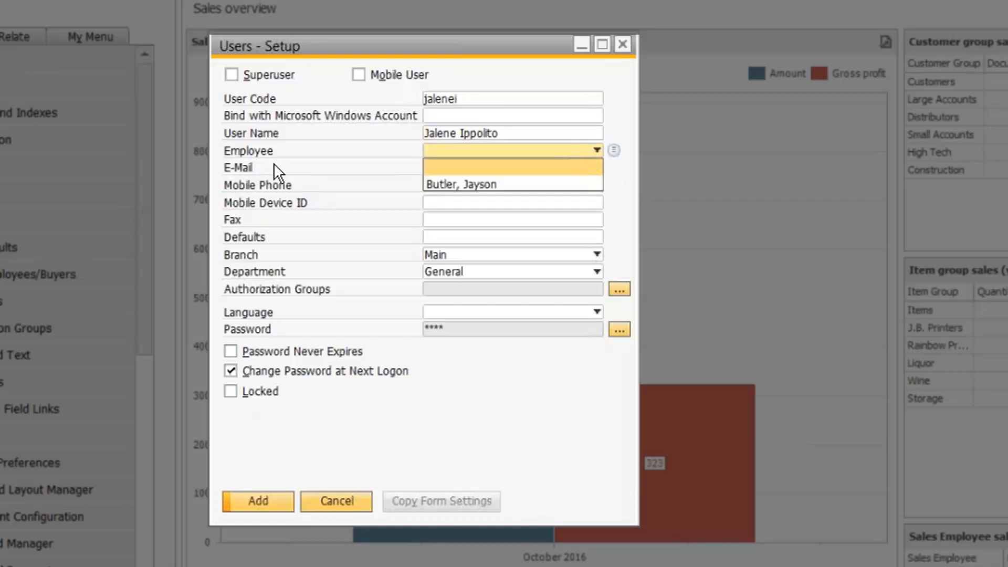
{"action": "left_click", "coordinate": [620, 122]}
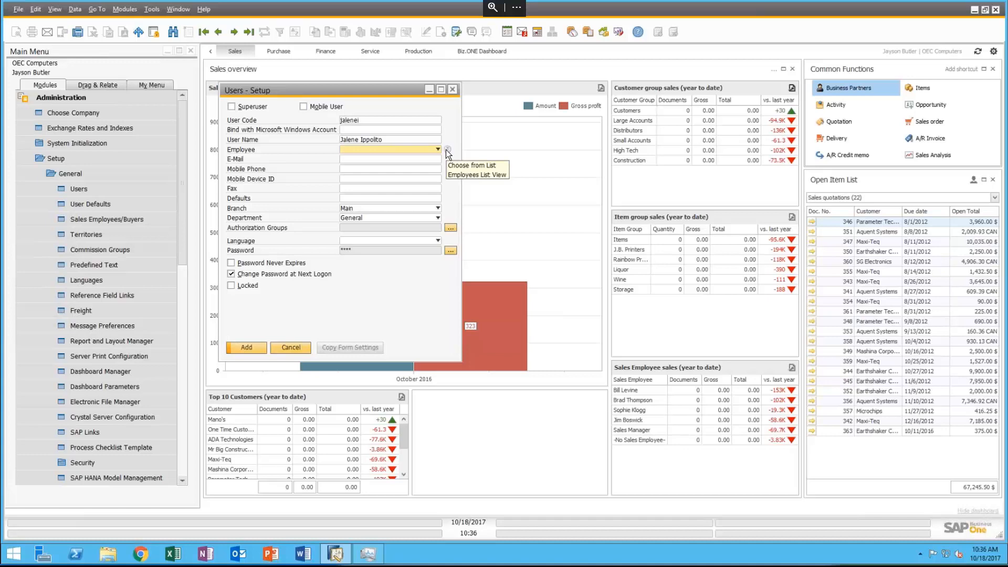
{"action": "left_click", "coordinate": [64, 99]}
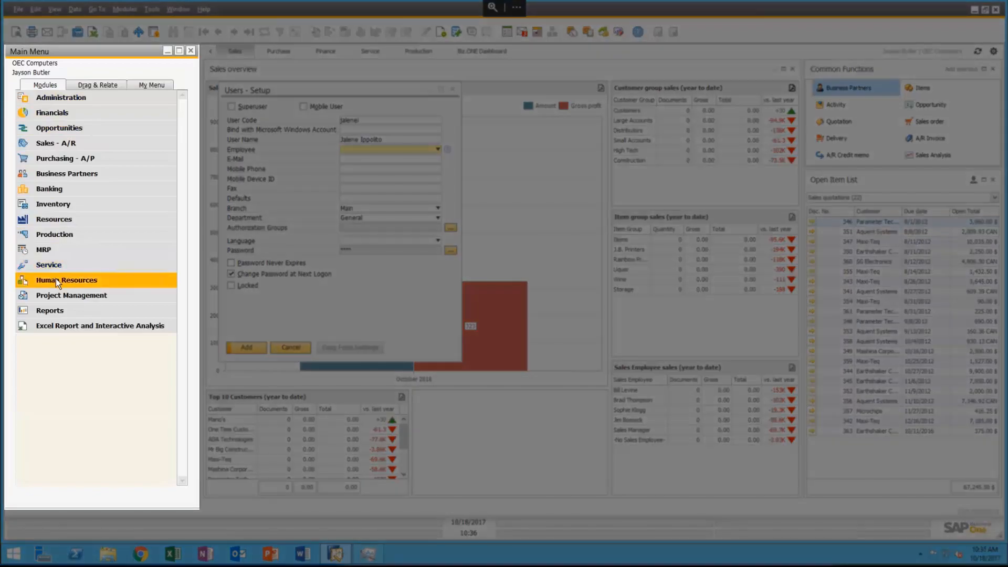
{"action": "left_click", "coordinate": [55, 279]}
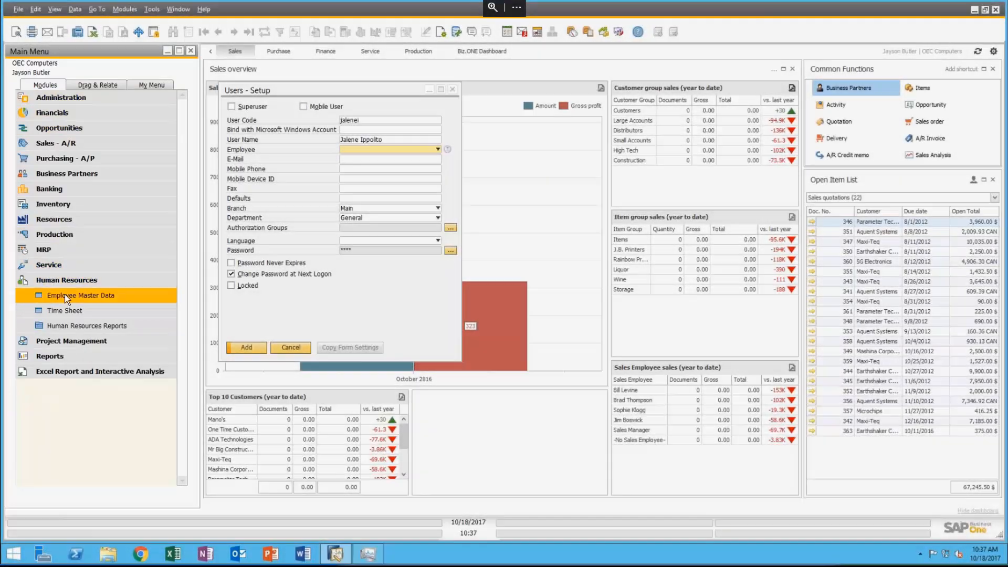
{"action": "left_click", "coordinate": [65, 295]}
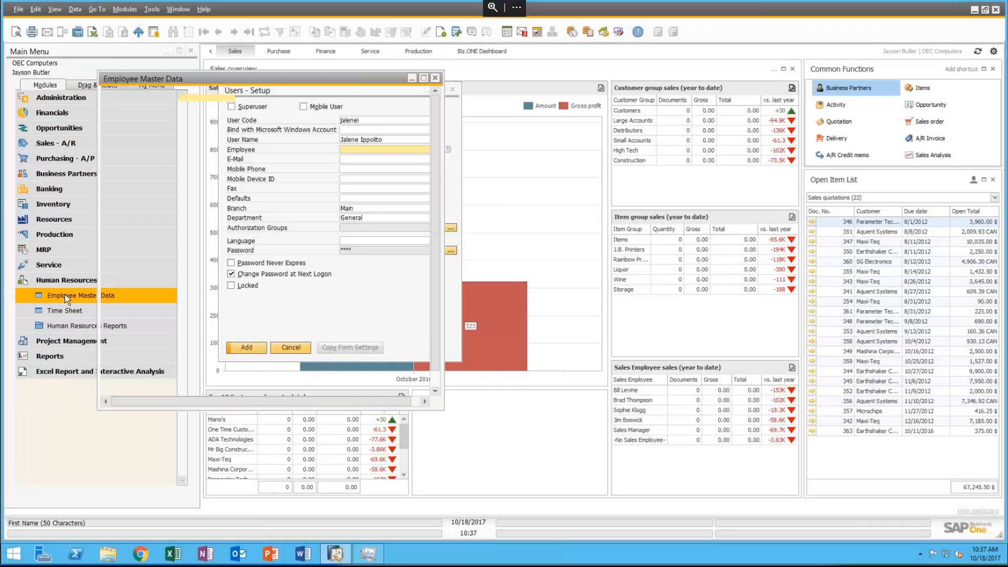
{"action": "left_click_drag", "start_coordinate": [315, 79], "coordinate": [610, 75]}
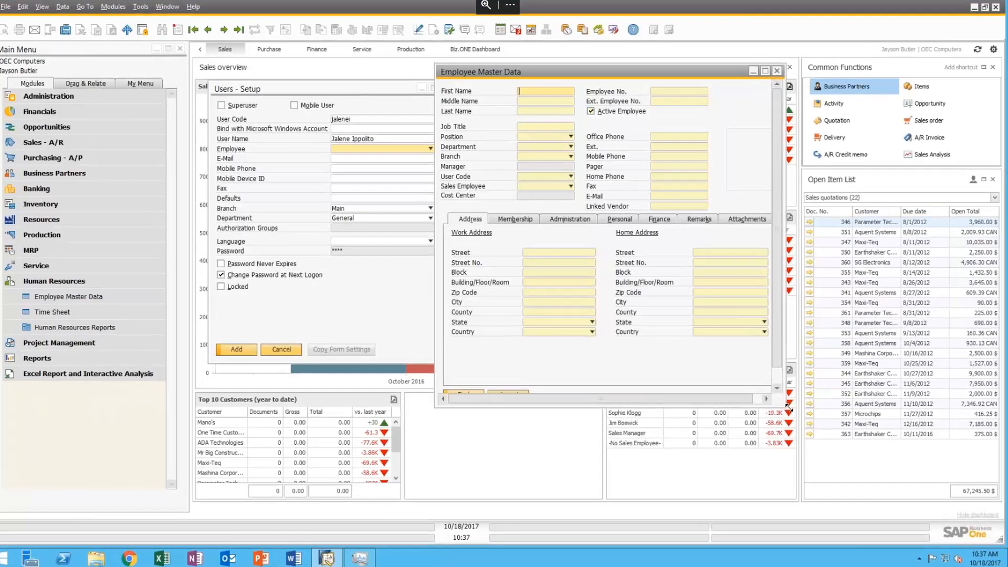
{"action": "left_click_drag", "start_coordinate": [790, 408], "coordinate": [963, 501]}
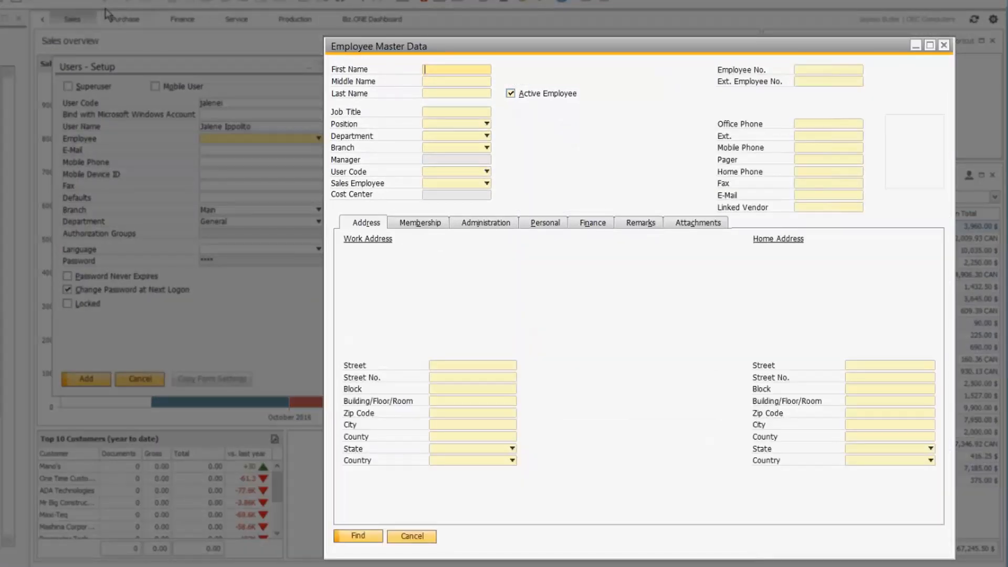
{"action": "left_click", "coordinate": [76, 3]}
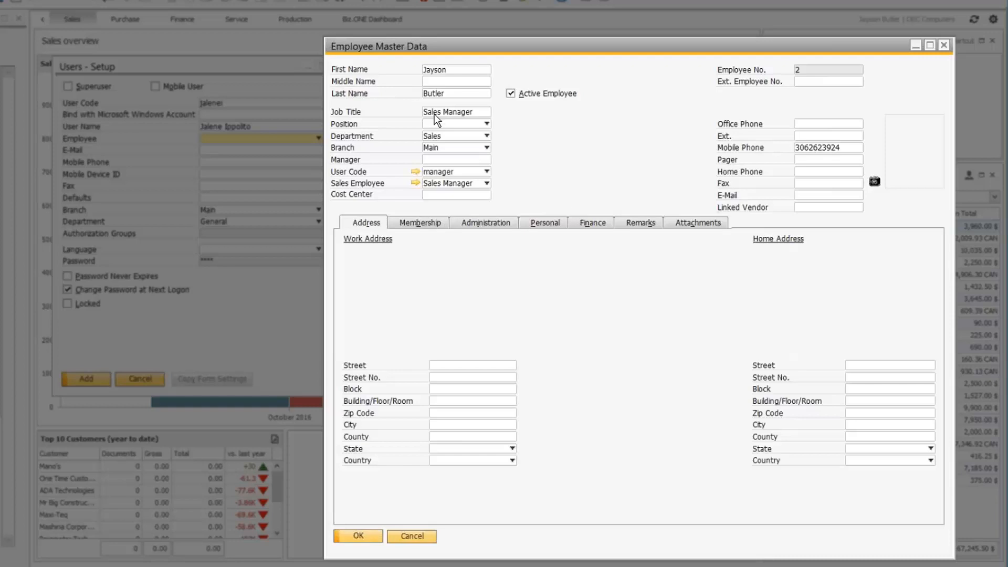
{"action": "left_click", "coordinate": [420, 223]}
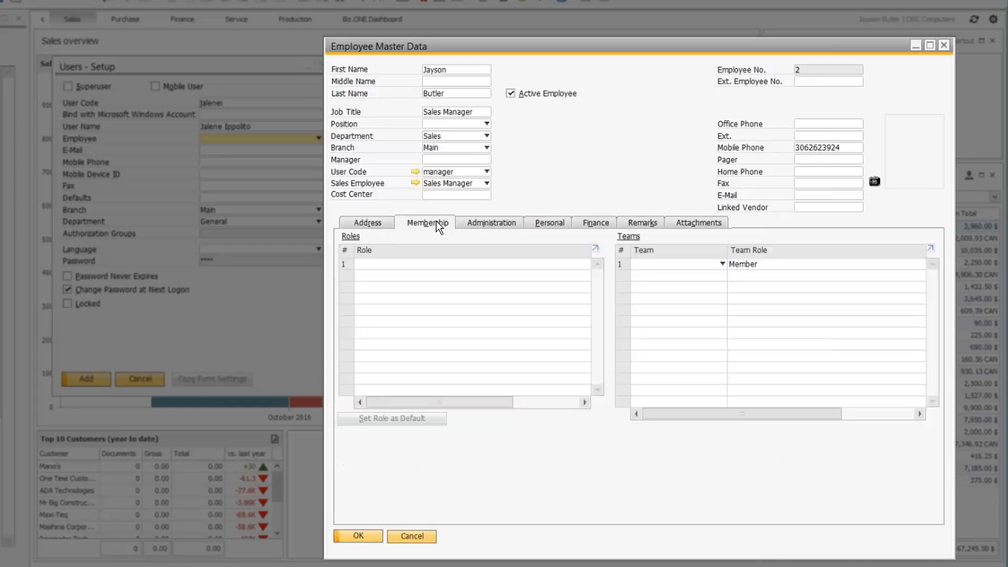
{"action": "left_click", "coordinate": [493, 222]}
{"action": "left_click", "coordinate": [560, 227]}
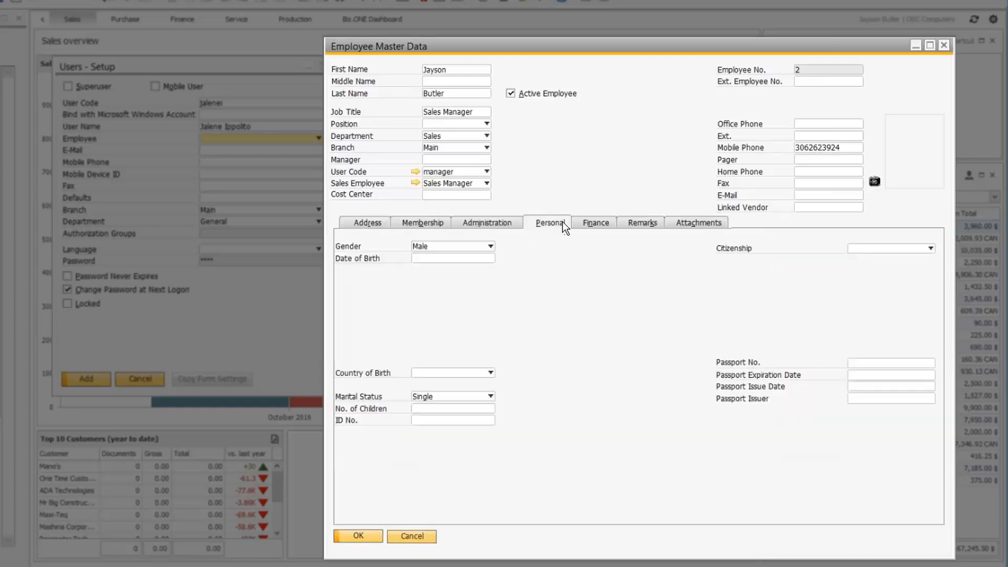
{"action": "left_click", "coordinate": [601, 223]}
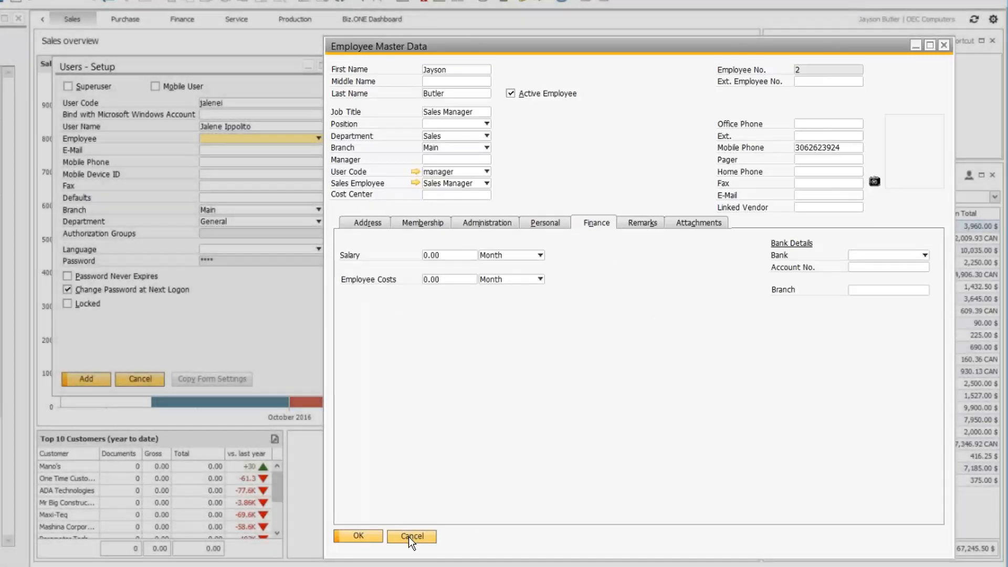
{"action": "left_click", "coordinate": [410, 536]}
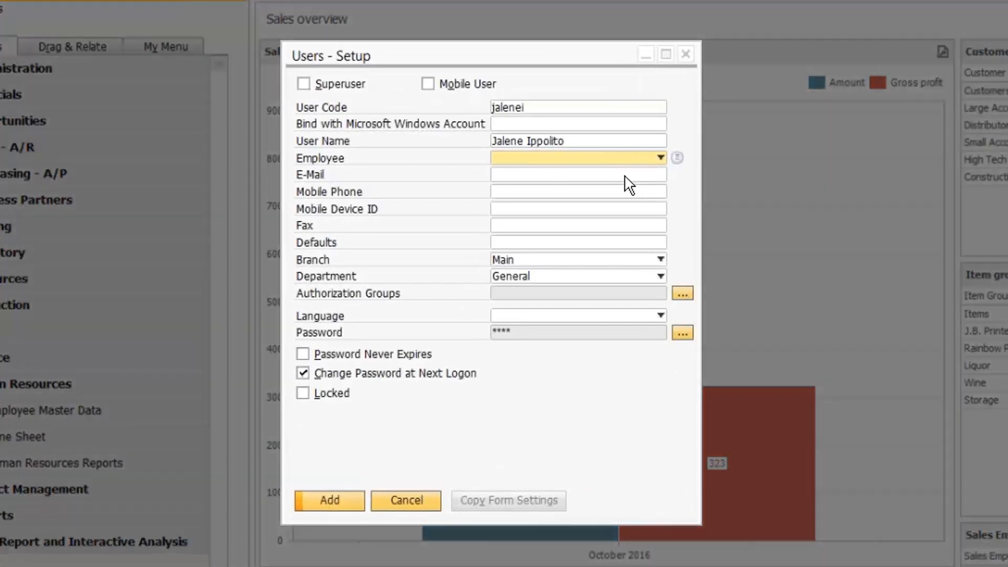
Step: Enter the new user's e-mail address, leaving Mobile Phone, Mobile Device ID and Fax empty
{"action": "left_click", "coordinate": [566, 176]}
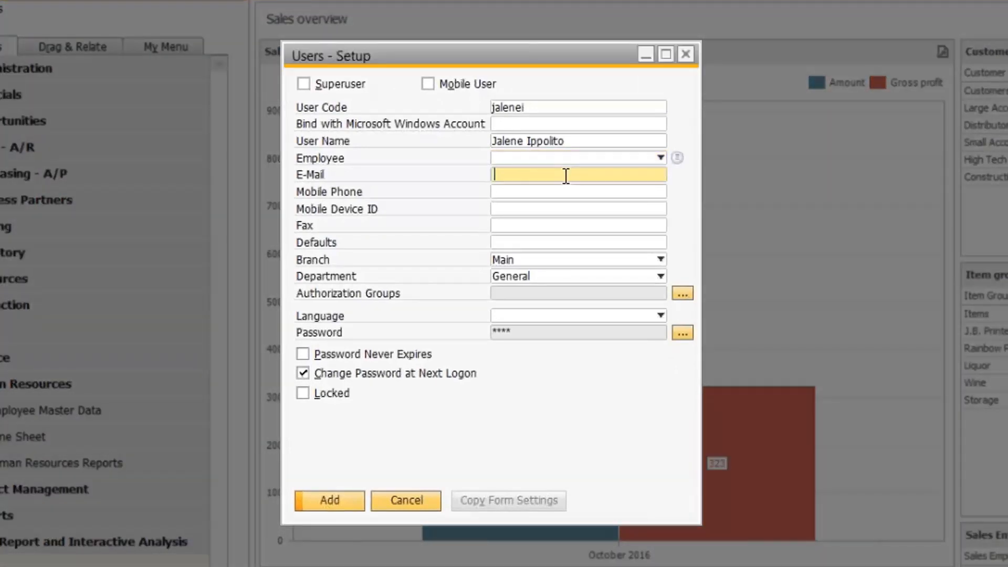
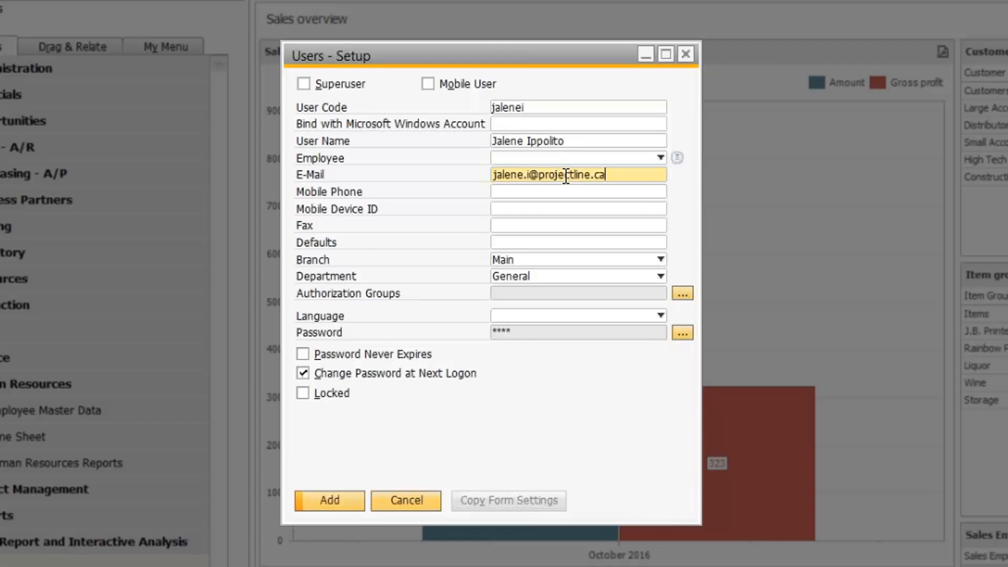
{"action": "key", "text": "Tab"}
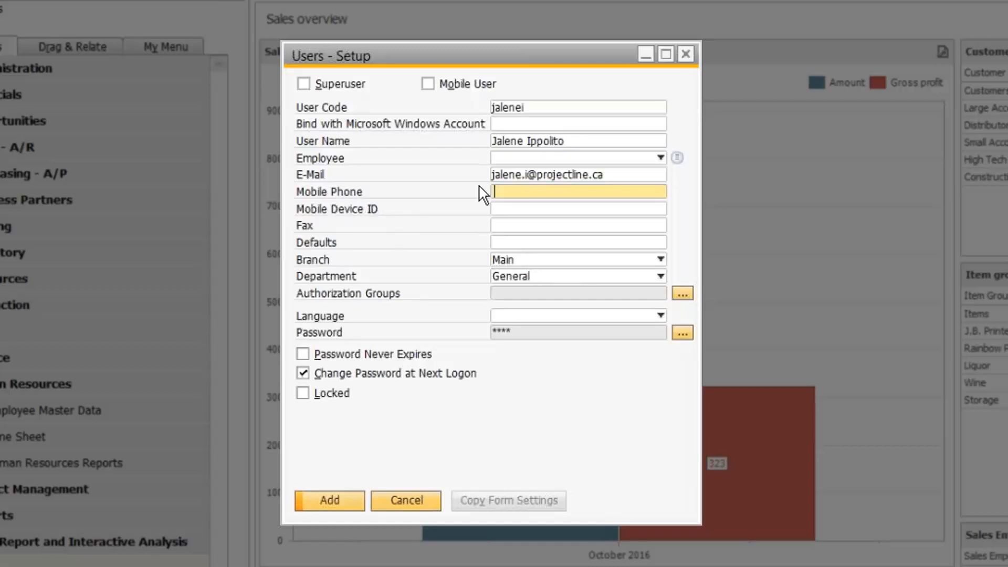
{"action": "left_click", "coordinate": [522, 210]}
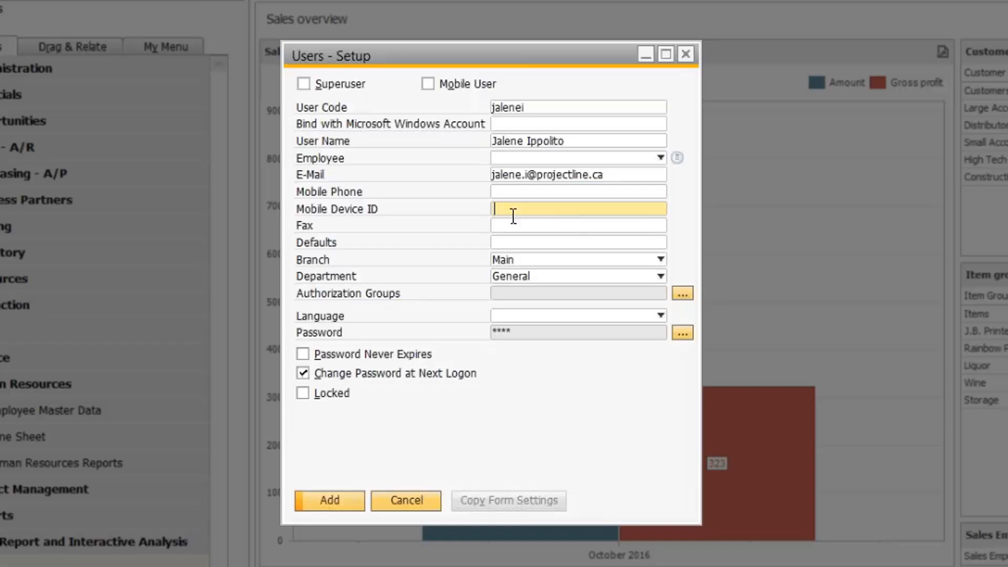
{"action": "left_click", "coordinate": [497, 226]}
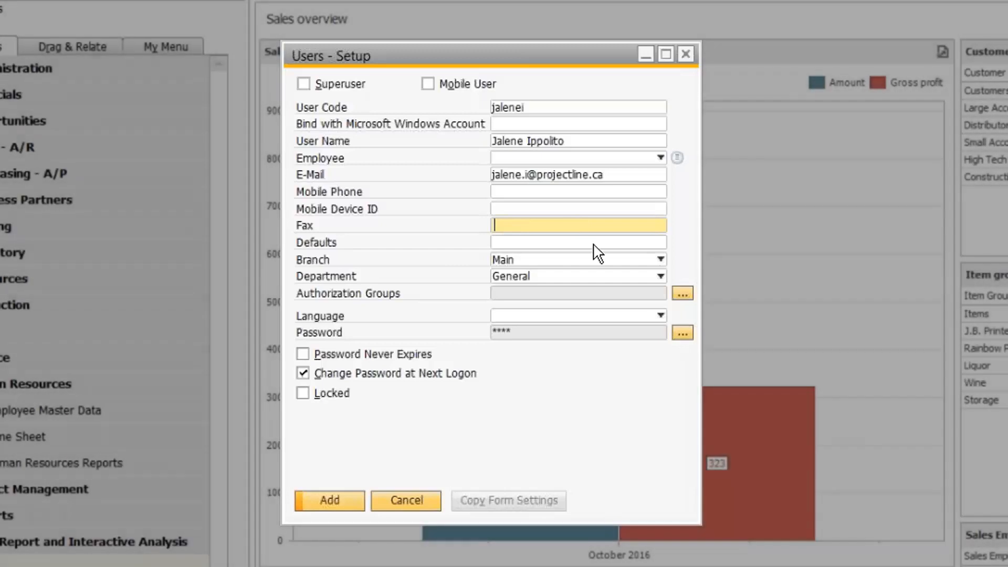
{"action": "left_click", "coordinate": [594, 242]}
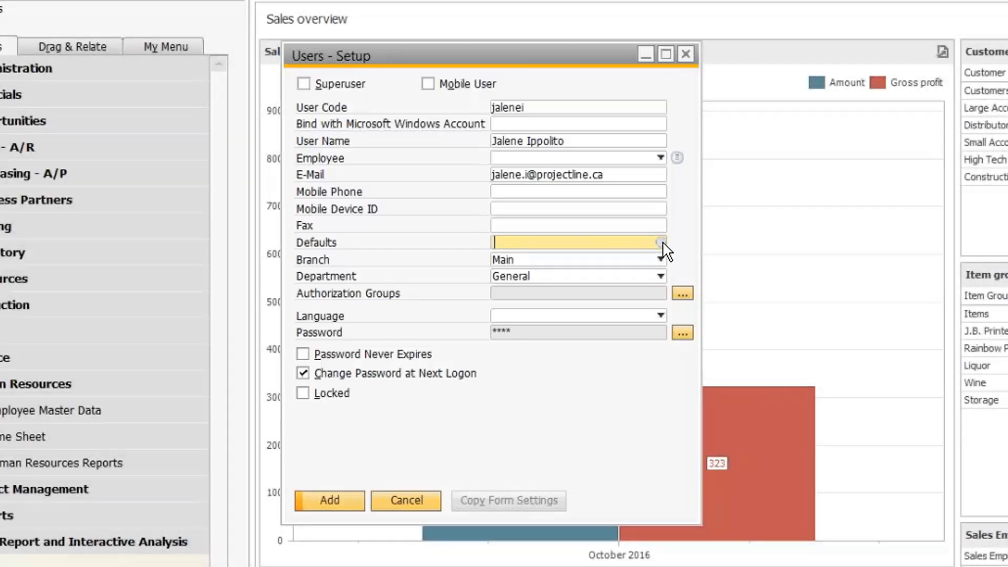
Step: Bring up a new User Defaults form from the Defaults lookup
{"action": "left_click", "coordinate": [660, 242]}
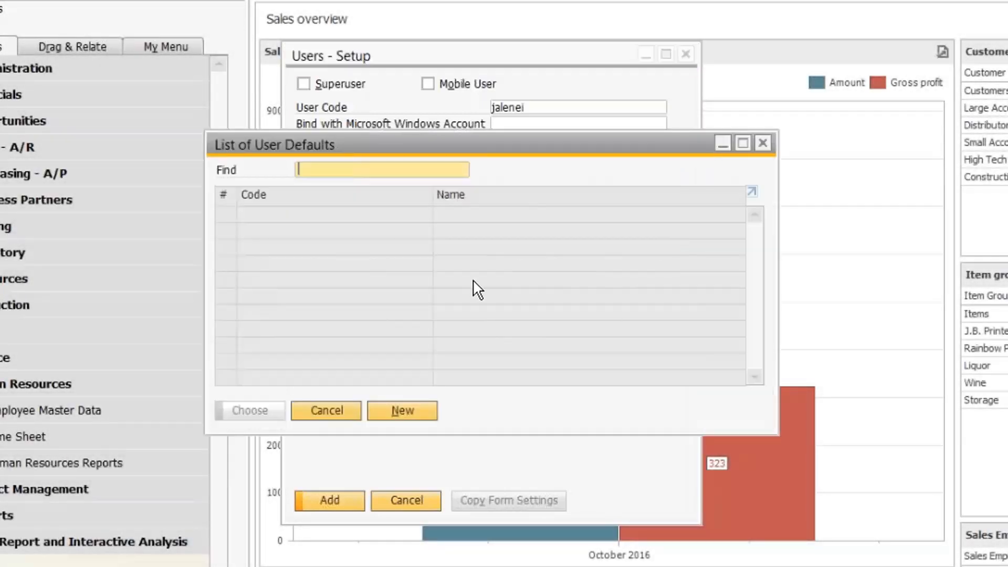
{"action": "left_click", "coordinate": [342, 413]}
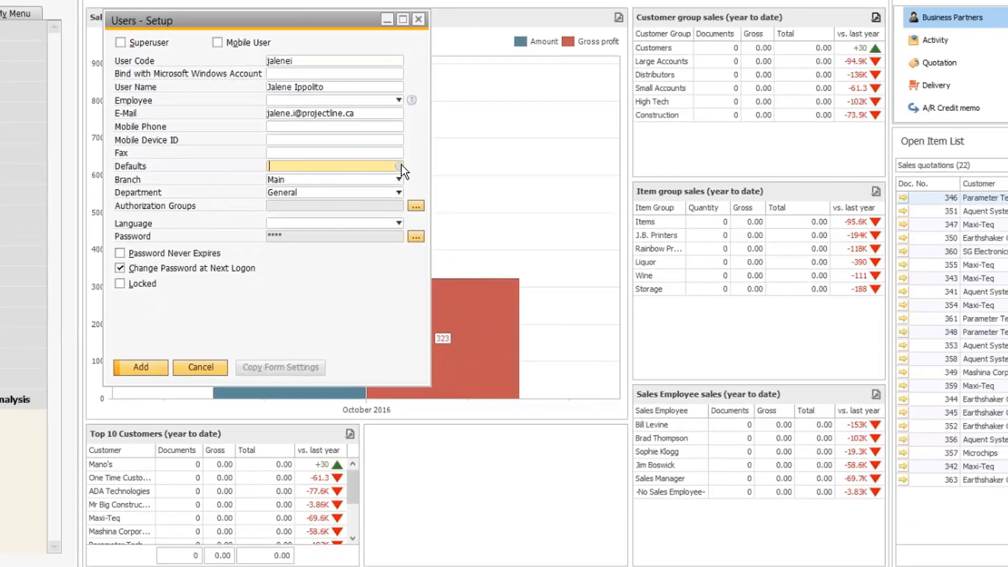
{"action": "left_click", "coordinate": [401, 165]}
{"action": "left_click", "coordinate": [203, 295]}
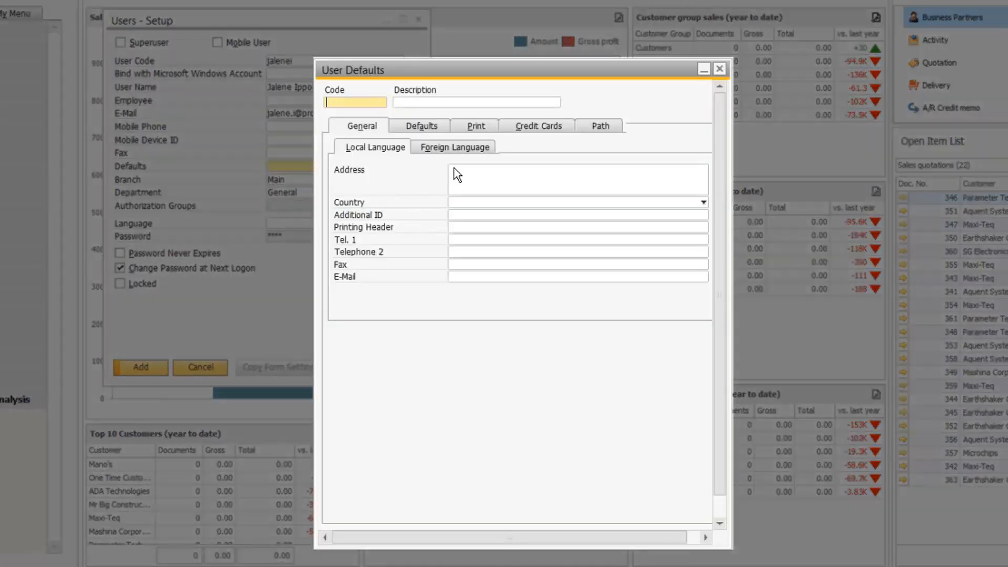
Step: Review the Defaults, Print, Credit Cards and General tabs, then close User Defaults unsaved
{"action": "left_click", "coordinate": [423, 130]}
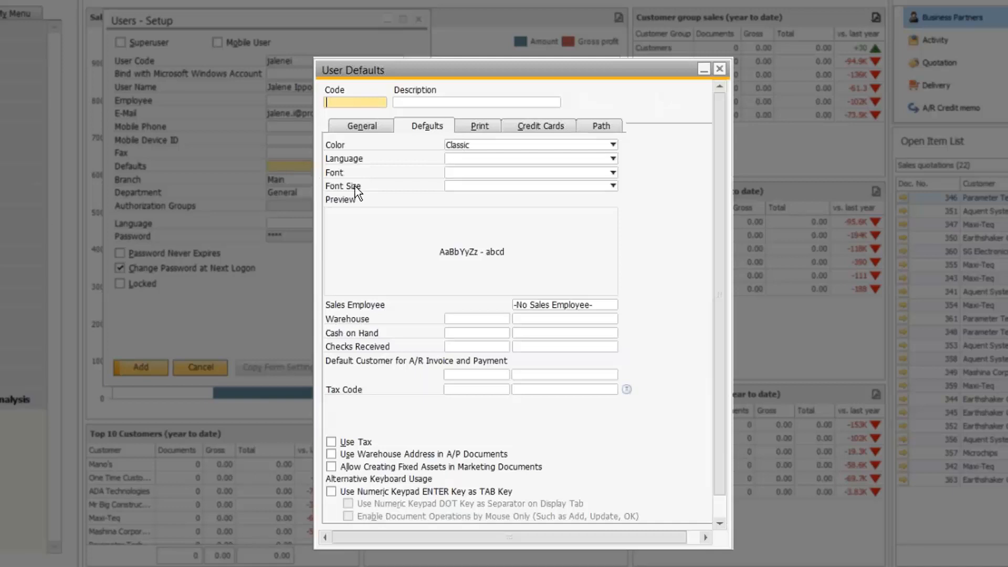
{"action": "left_click", "coordinate": [480, 126]}
{"action": "left_click", "coordinate": [550, 126]}
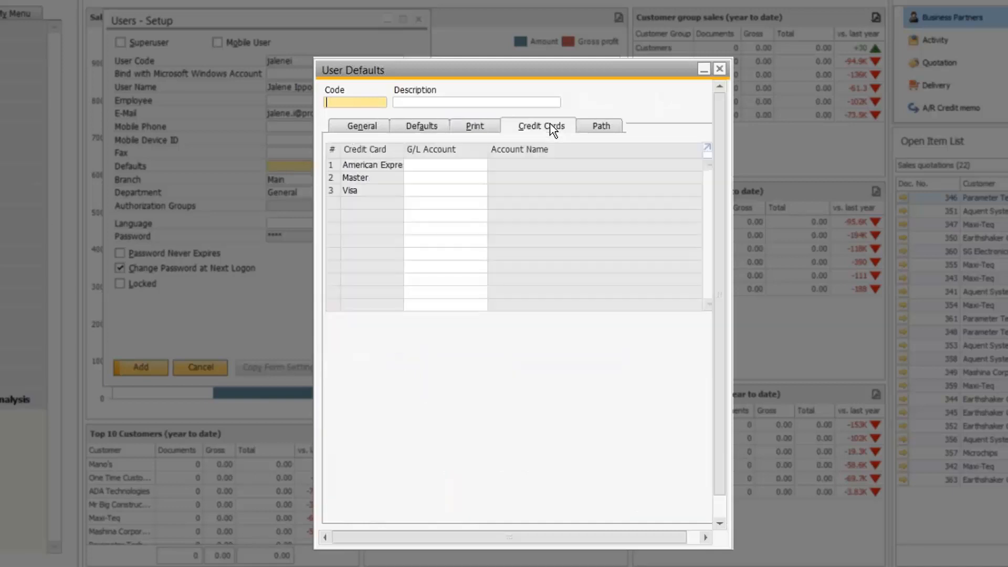
{"action": "left_click", "coordinate": [371, 125]}
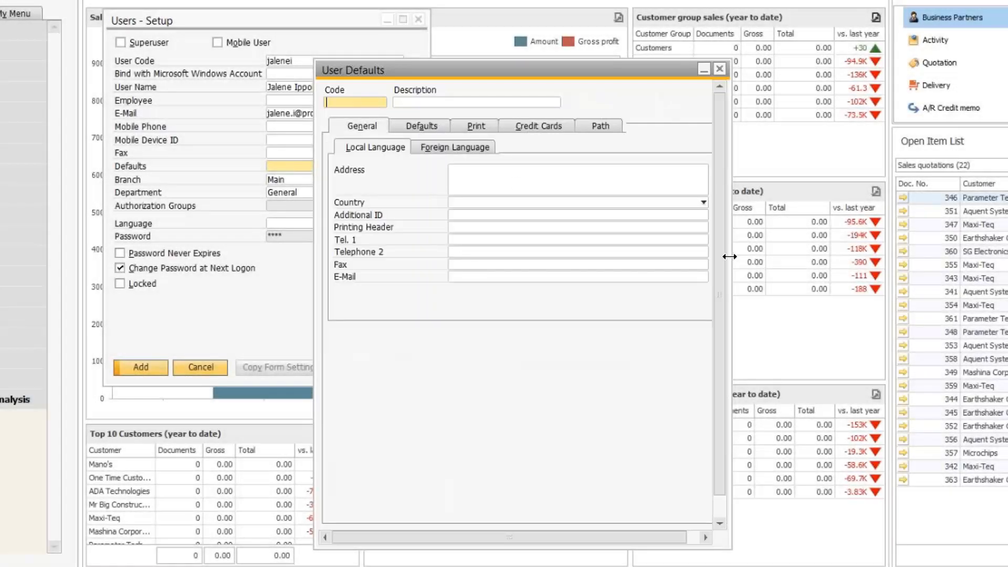
{"action": "left_click_drag", "start_coordinate": [728, 257], "coordinate": [864, 247]}
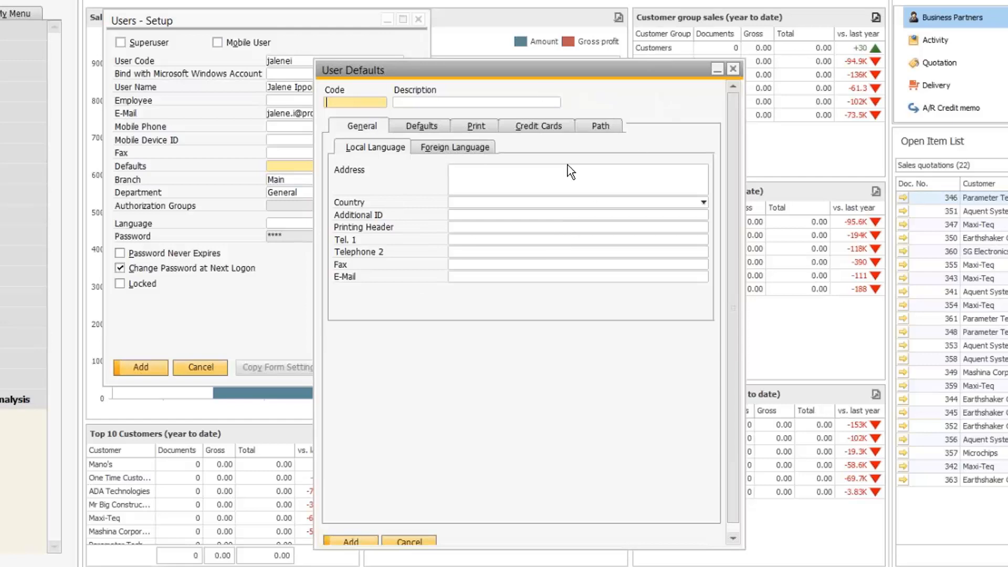
{"action": "left_click", "coordinate": [733, 69]}
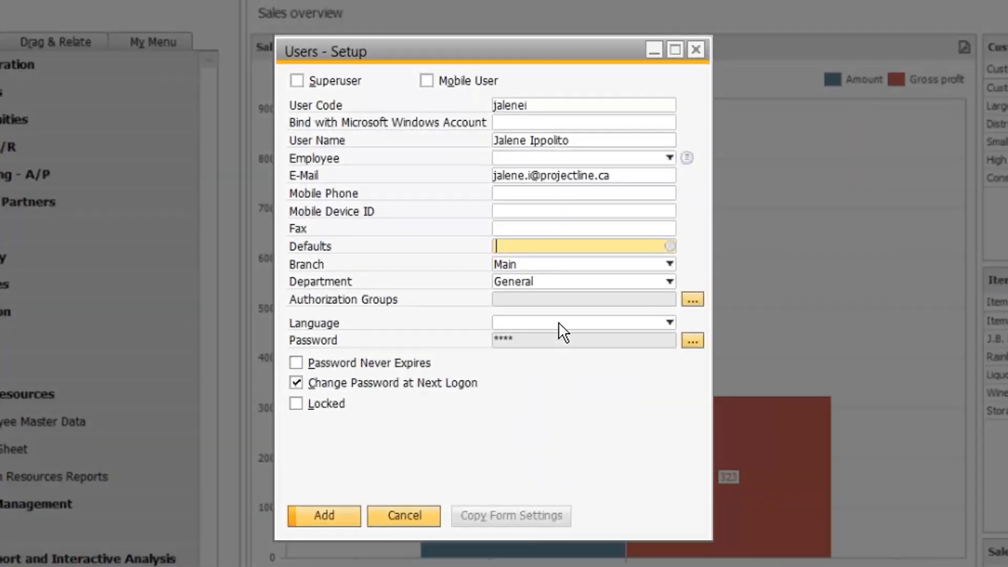
Step: Keep the new user's Branch as Main and Department as General
{"action": "left_click", "coordinate": [537, 265]}
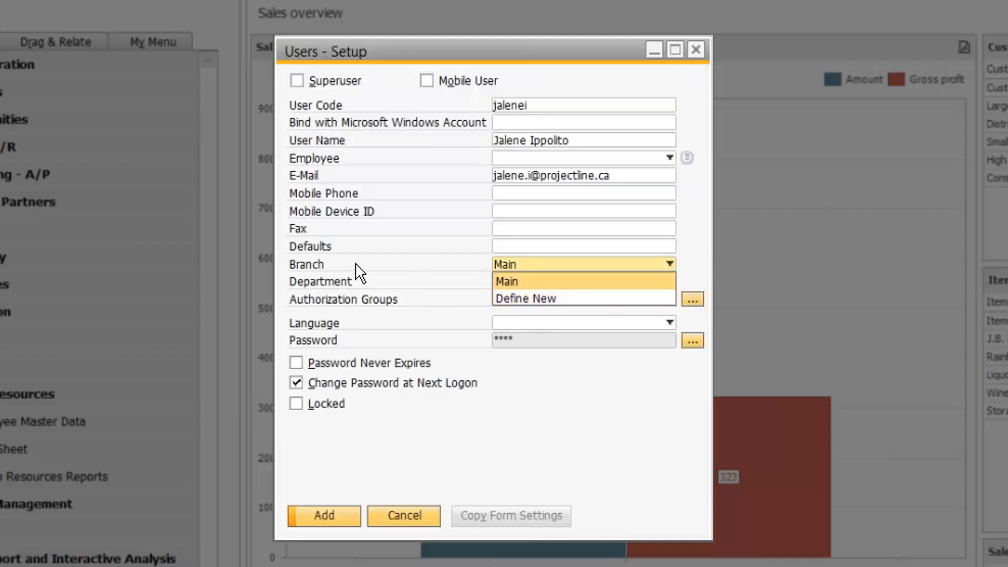
{"action": "left_click", "coordinate": [540, 278]}
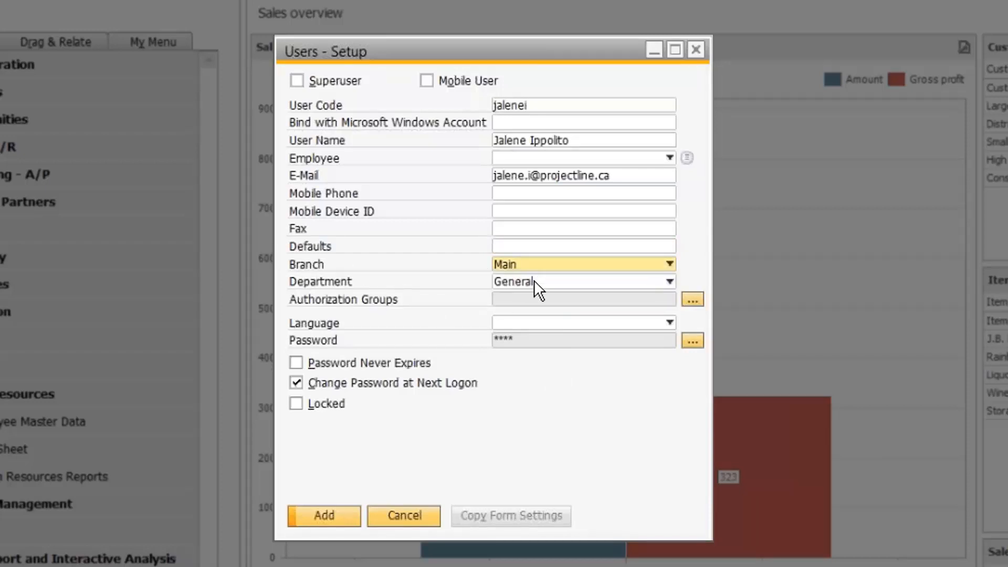
{"action": "left_click", "coordinate": [534, 281]}
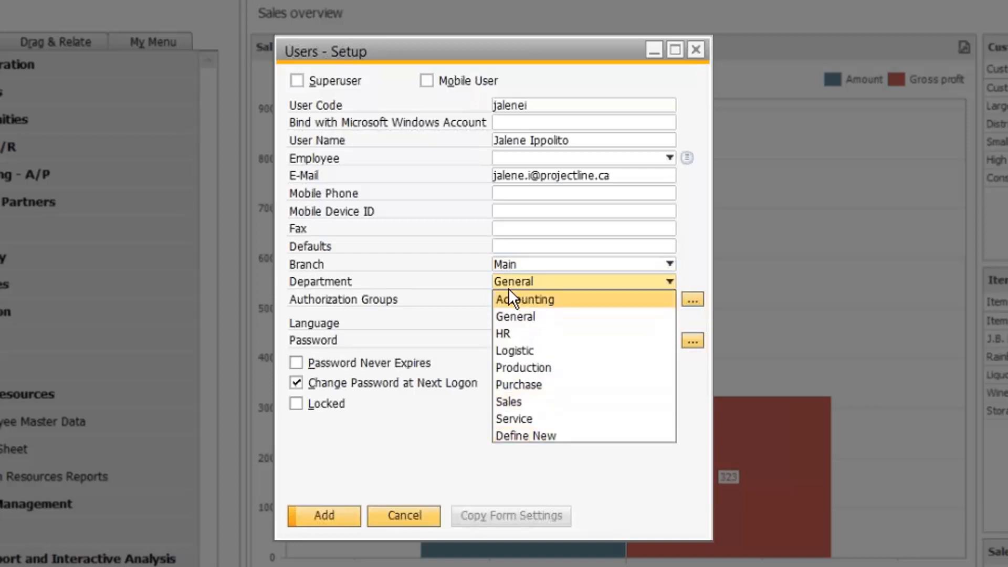
{"action": "left_click", "coordinate": [432, 313]}
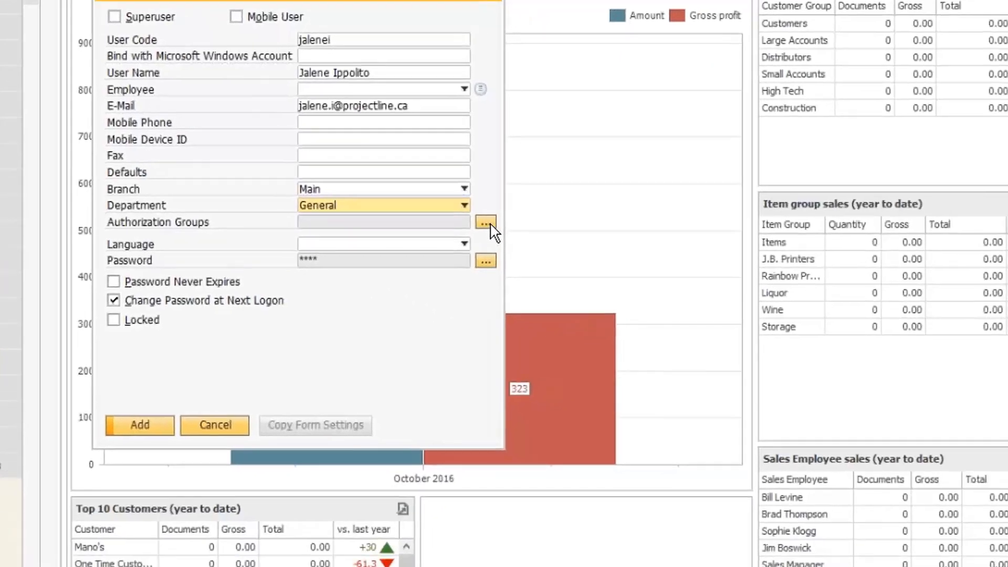
{"action": "left_click", "coordinate": [487, 223]}
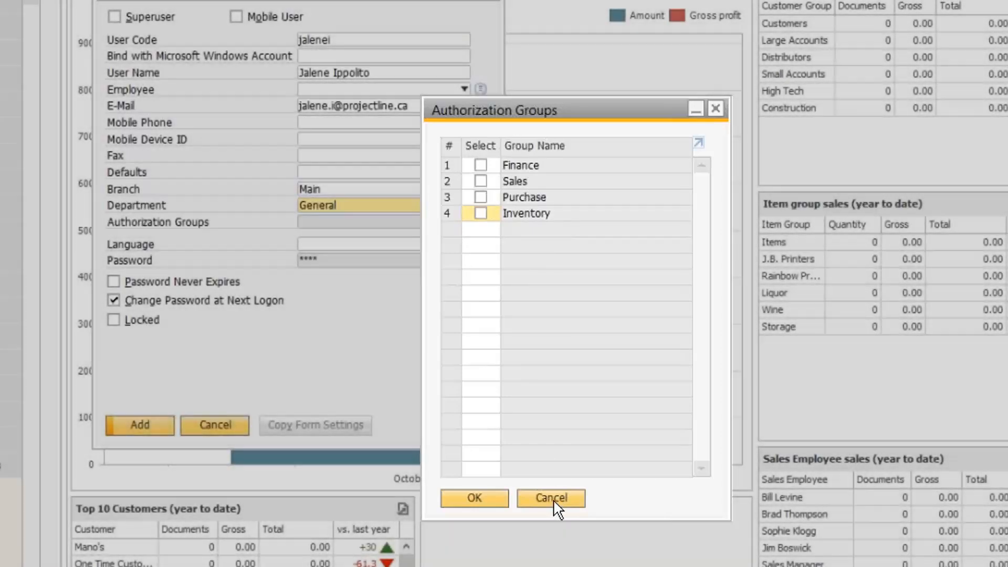
{"action": "left_click", "coordinate": [551, 504]}
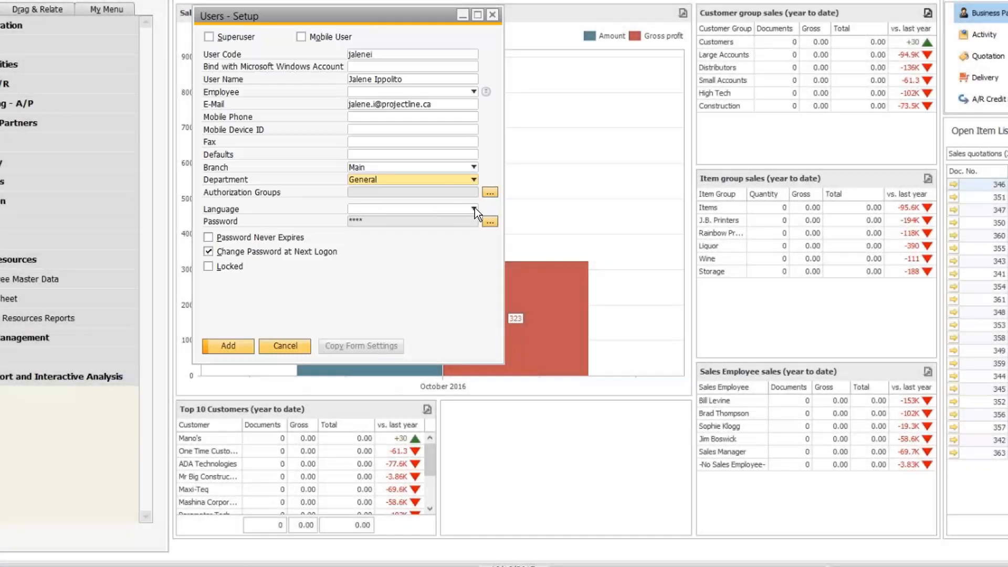
{"action": "left_click", "coordinate": [474, 209]}
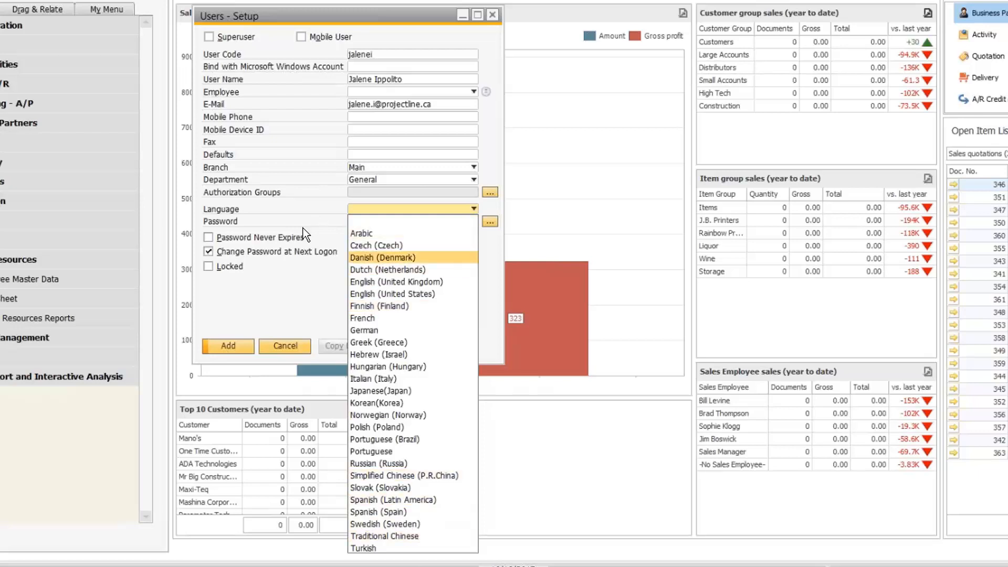
{"action": "left_click", "coordinate": [304, 207]}
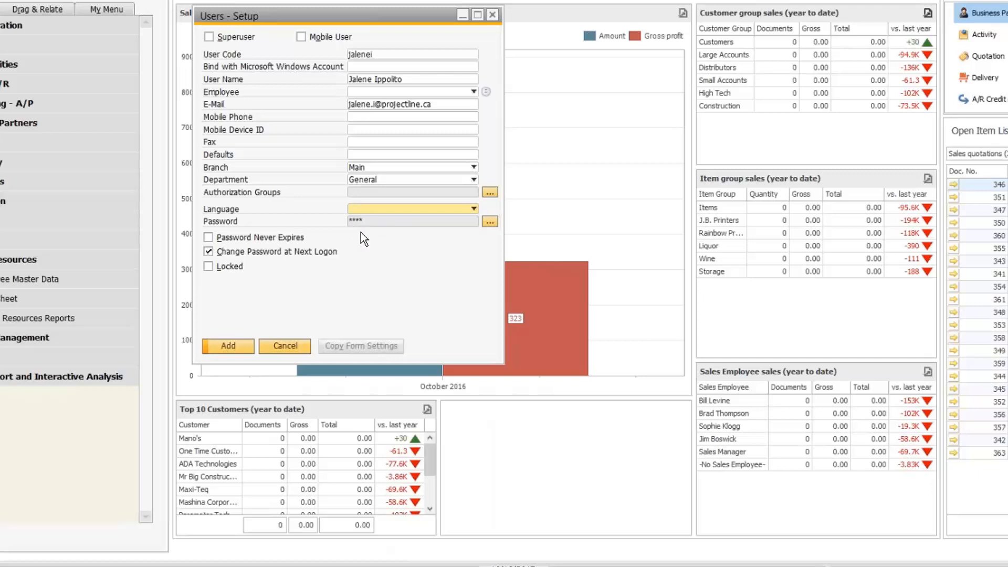
Step: Set the new user's password, confirm it, and save it in the password window
{"action": "left_click", "coordinate": [490, 221]}
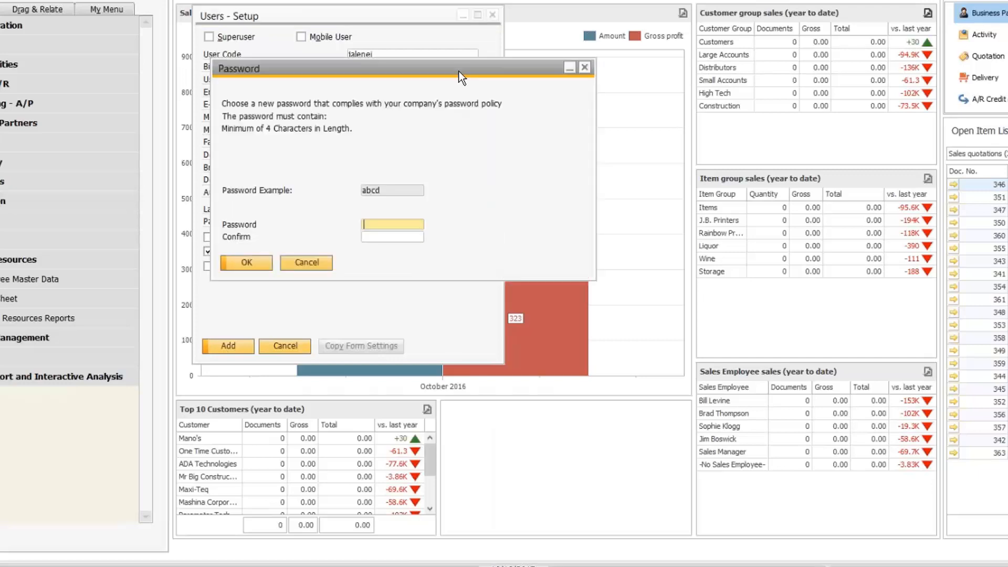
{"action": "left_click_drag", "start_coordinate": [458, 71], "coordinate": [588, 204]}
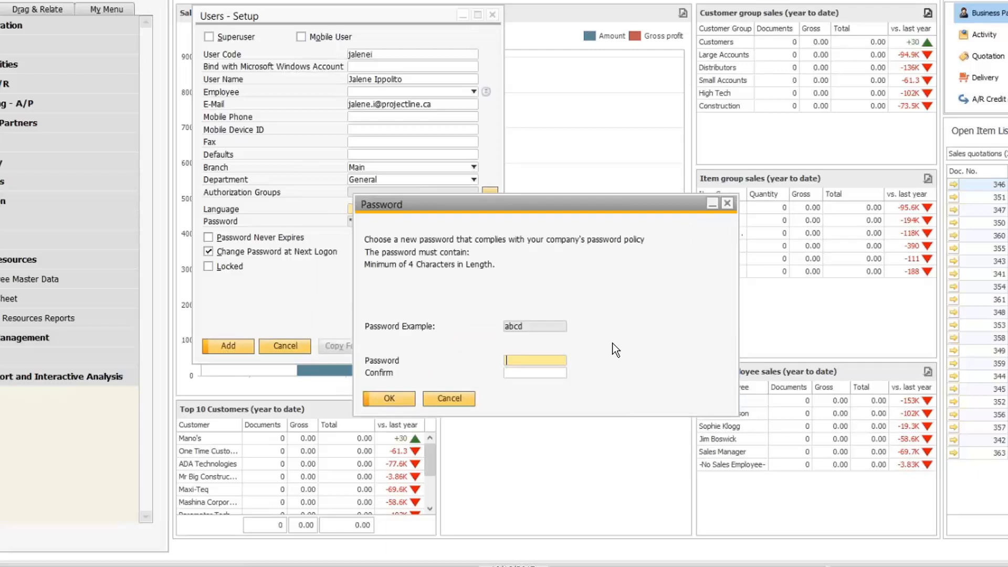
{"action": "type", "text": "12345678"}
{"action": "key", "text": "Tab"}
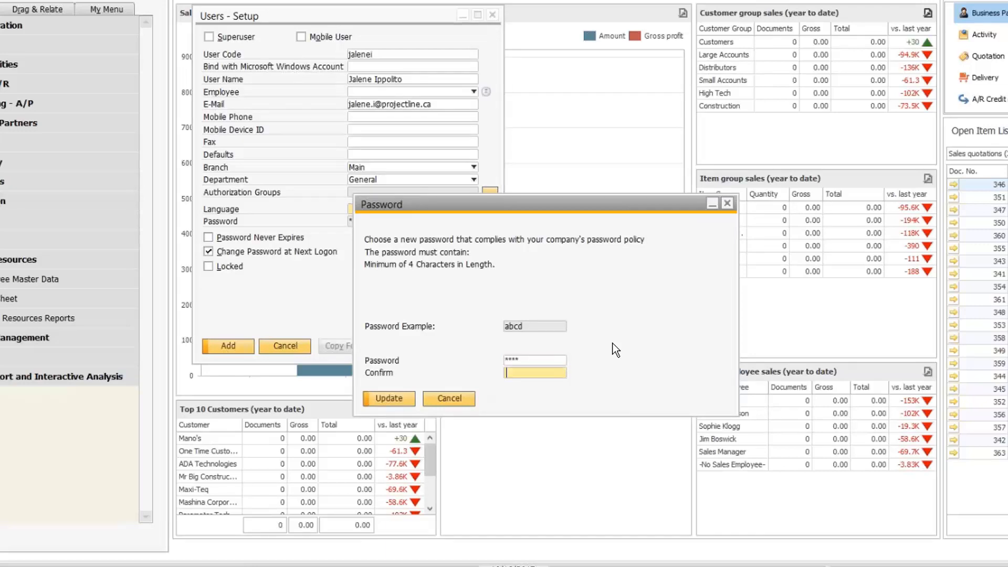
{"action": "type", "text": "12345678"}
{"action": "left_click", "coordinate": [388, 398]}
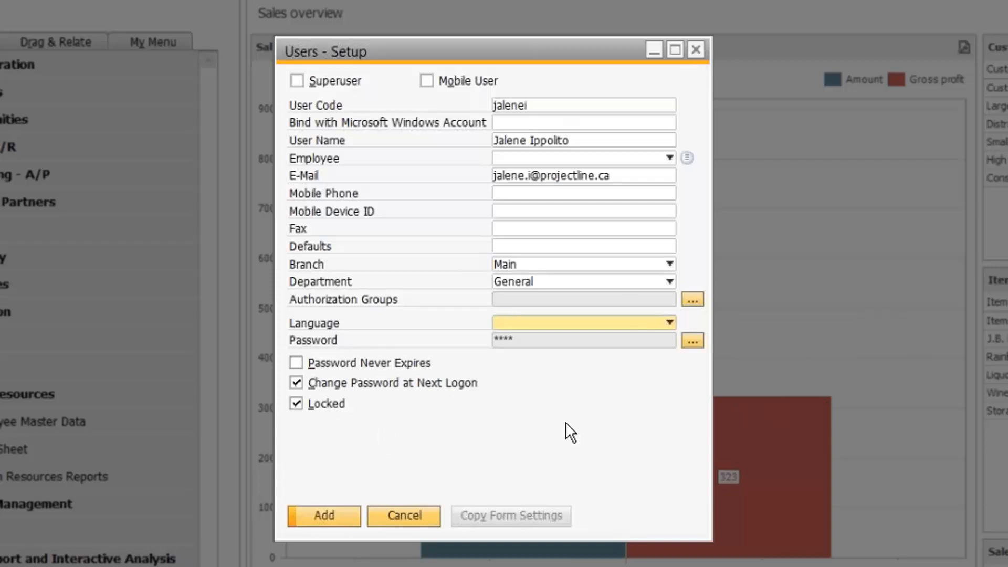
Step: Clear the Locked checkbox so the new user's account ends up unlocked
{"action": "left_click", "coordinate": [295, 404]}
{"action": "right_click", "coordinate": [565, 416]}
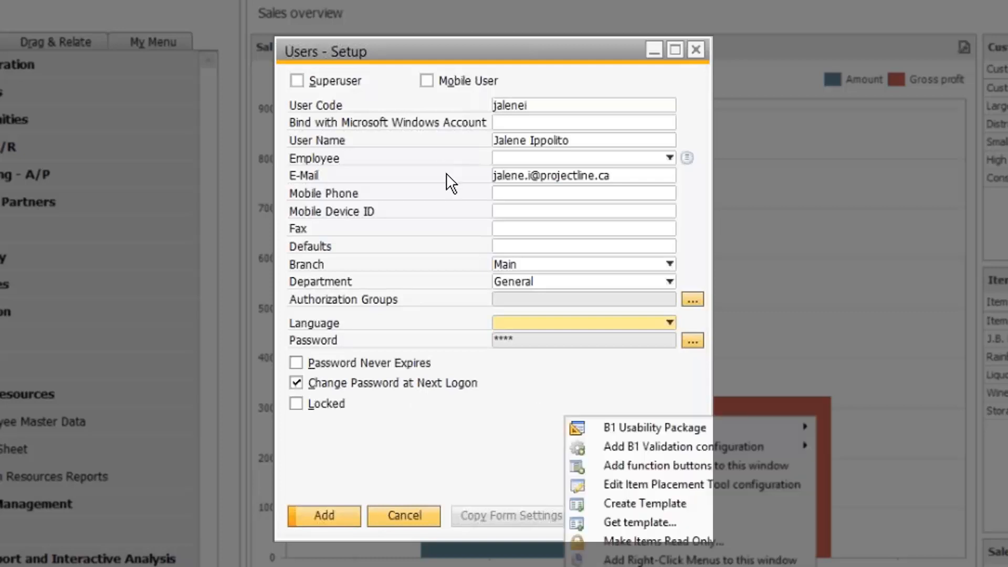
{"action": "left_click", "coordinate": [399, 413]}
{"action": "left_click", "coordinate": [297, 404]}
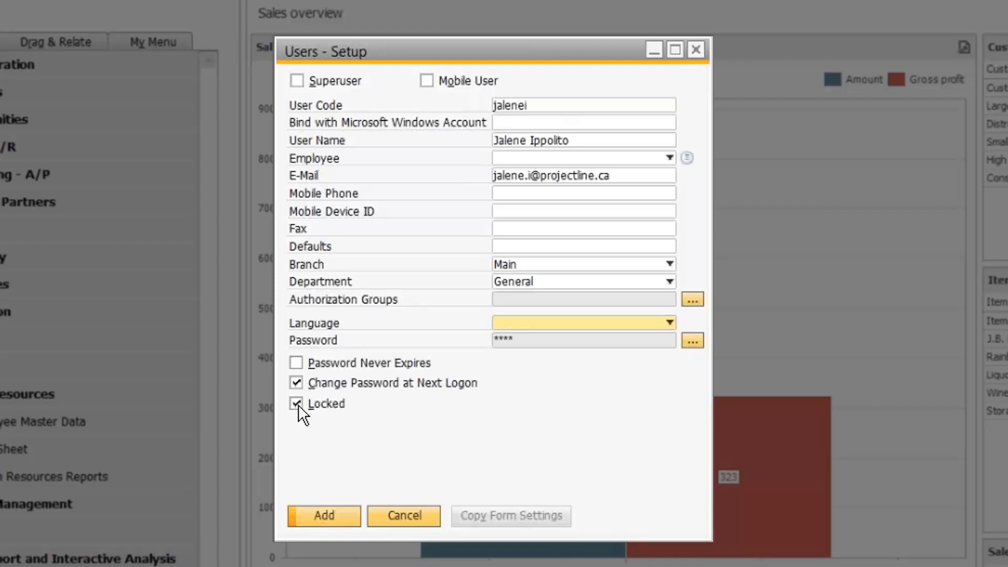
{"action": "left_click", "coordinate": [297, 404]}
Step: Toggle Superuser on and back off so the new user has no superuser rights
{"action": "left_click", "coordinate": [297, 81]}
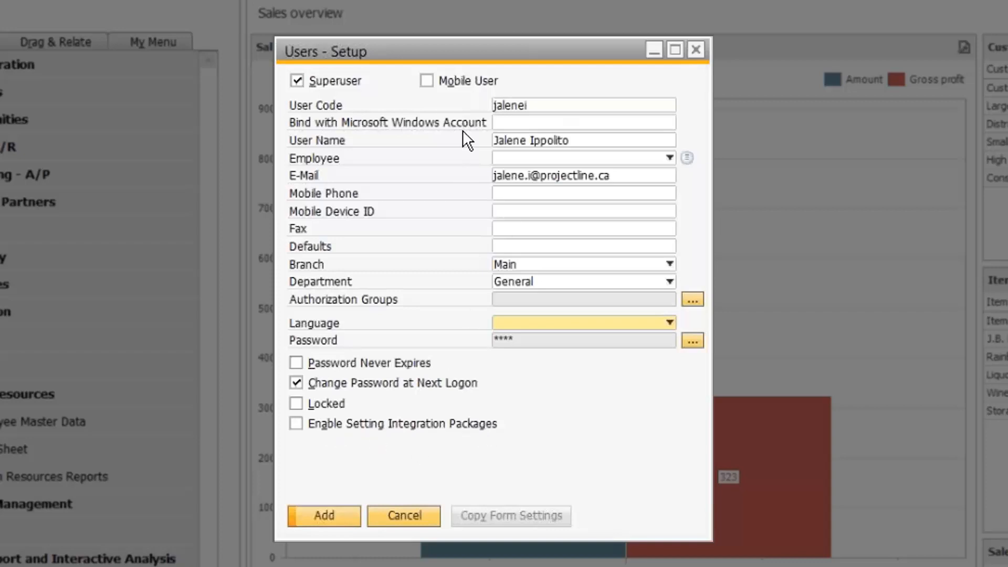
{"action": "left_click", "coordinate": [297, 82]}
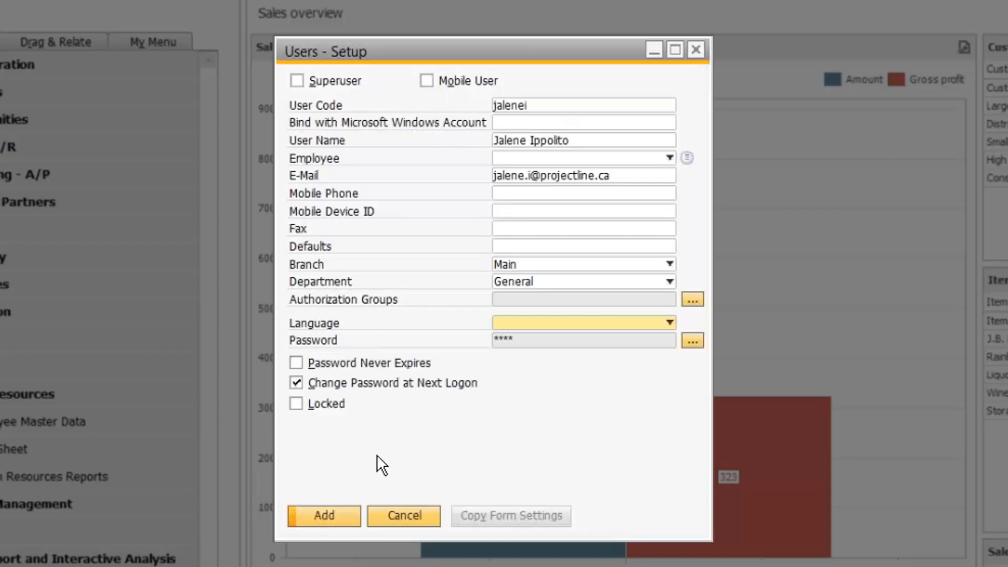
Step: Add the new user, then look it up by its user code to confirm it was stored
{"action": "left_click", "coordinate": [321, 518]}
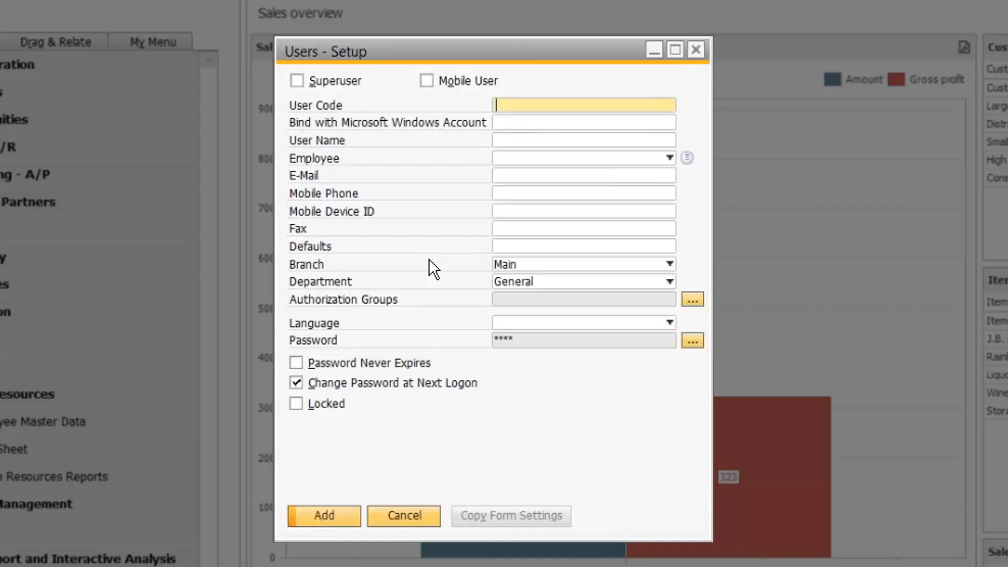
{"action": "key", "text": "ctrl+f"}
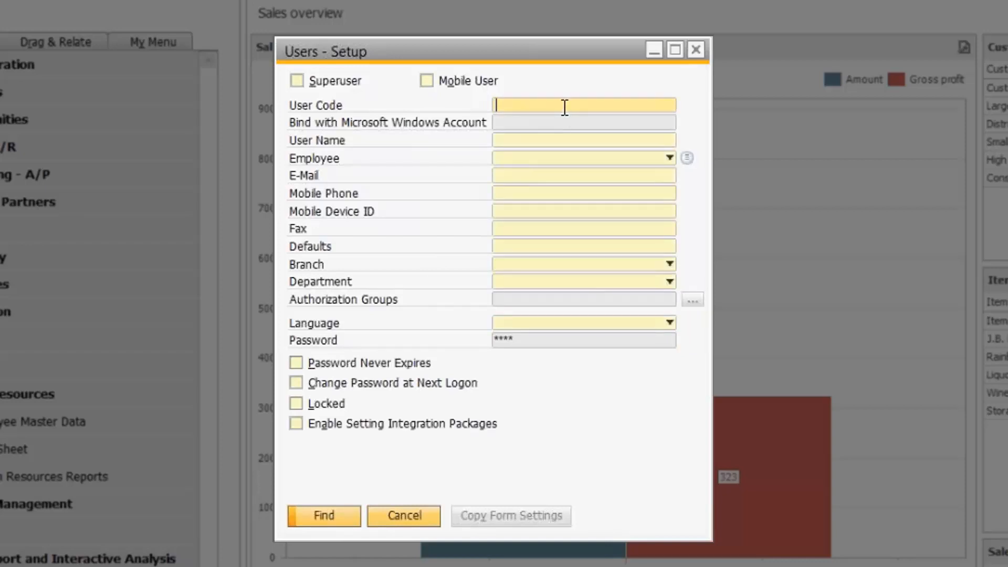
{"action": "type", "text": "jalenei"}
{"action": "key", "text": "Return"}
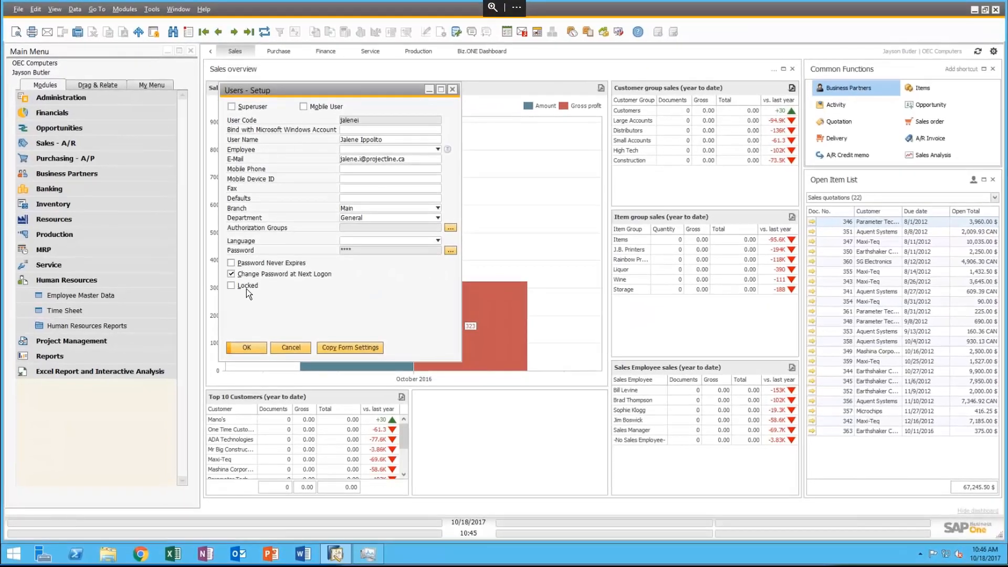
Step: Close the user setup window and open Administration > License > License Administration
{"action": "left_click", "coordinate": [291, 349]}
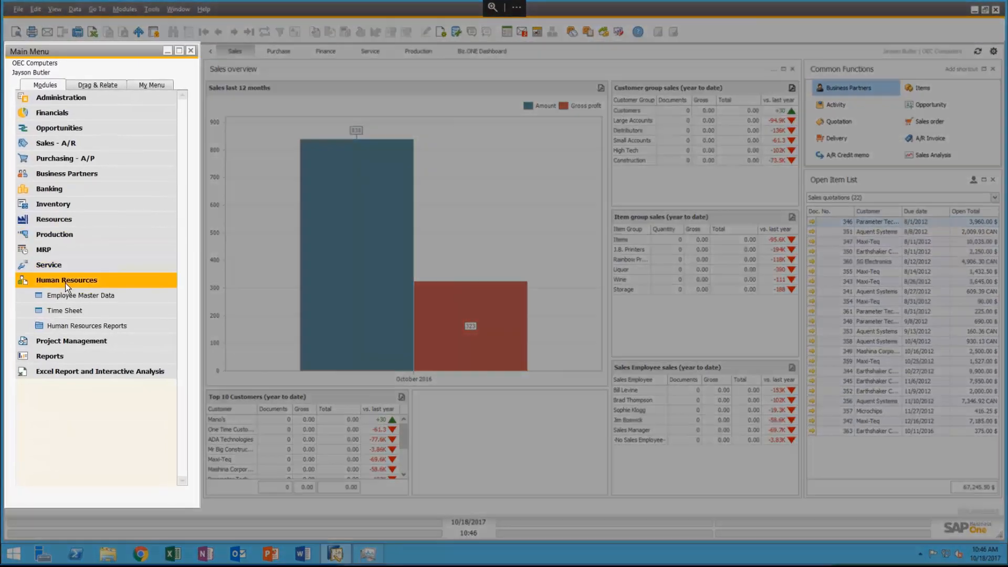
{"action": "left_click", "coordinate": [65, 282]}
{"action": "left_click", "coordinate": [56, 99]}
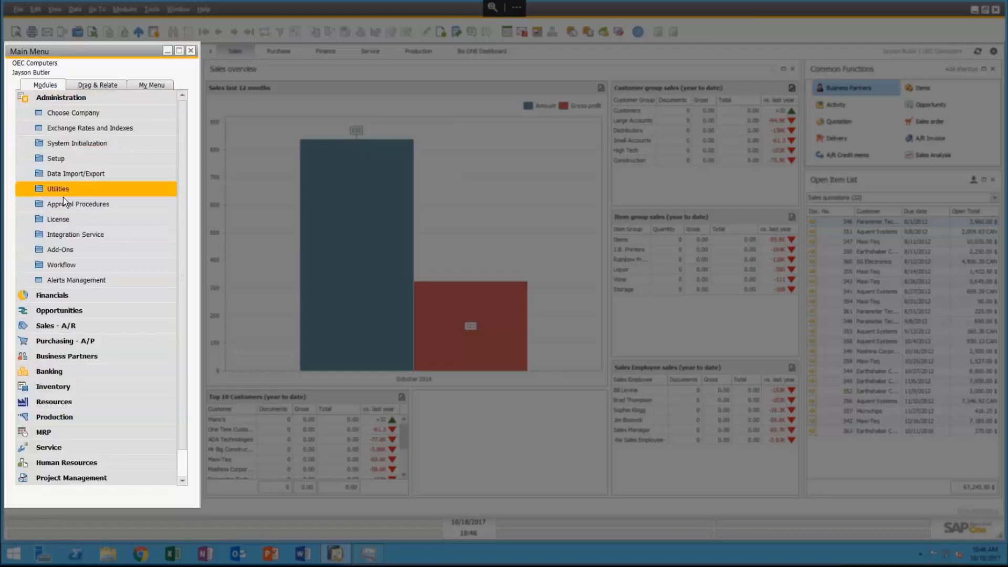
{"action": "left_click", "coordinate": [69, 215]}
{"action": "left_click", "coordinate": [77, 237]}
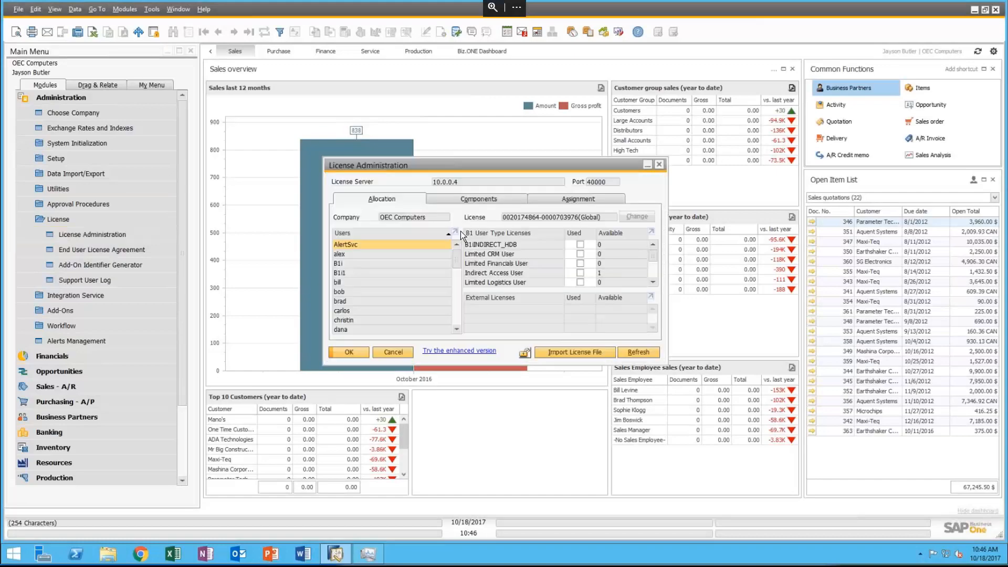
{"action": "left_click_drag", "start_coordinate": [455, 166], "coordinate": [395, 127]}
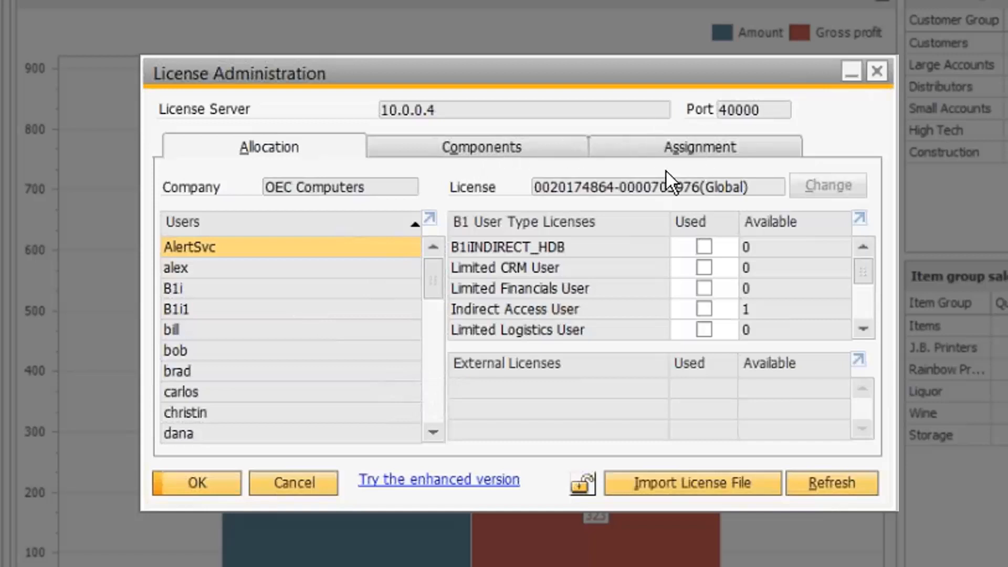
Step: Review the Professional User, B1iINDIRECT_HDB and AddOns compatibility licence components, then view the Assignment tab
{"action": "left_click", "coordinate": [483, 149]}
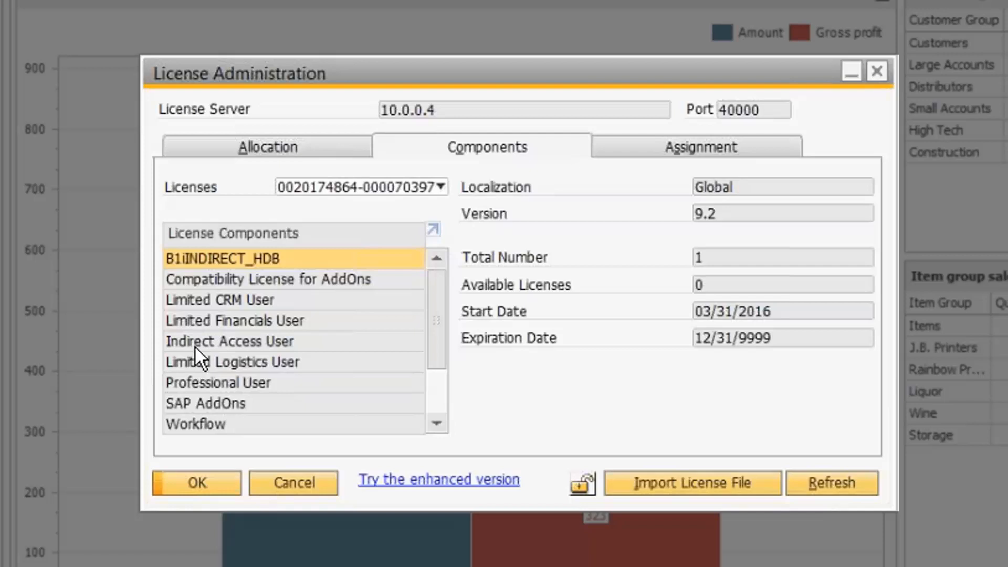
{"action": "left_click", "coordinate": [192, 386]}
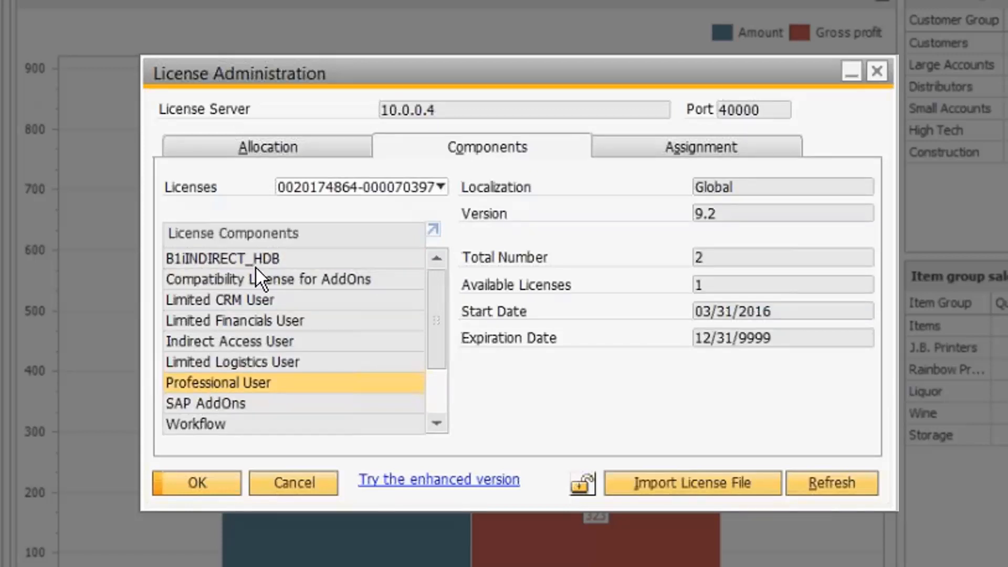
{"action": "left_click", "coordinate": [214, 259]}
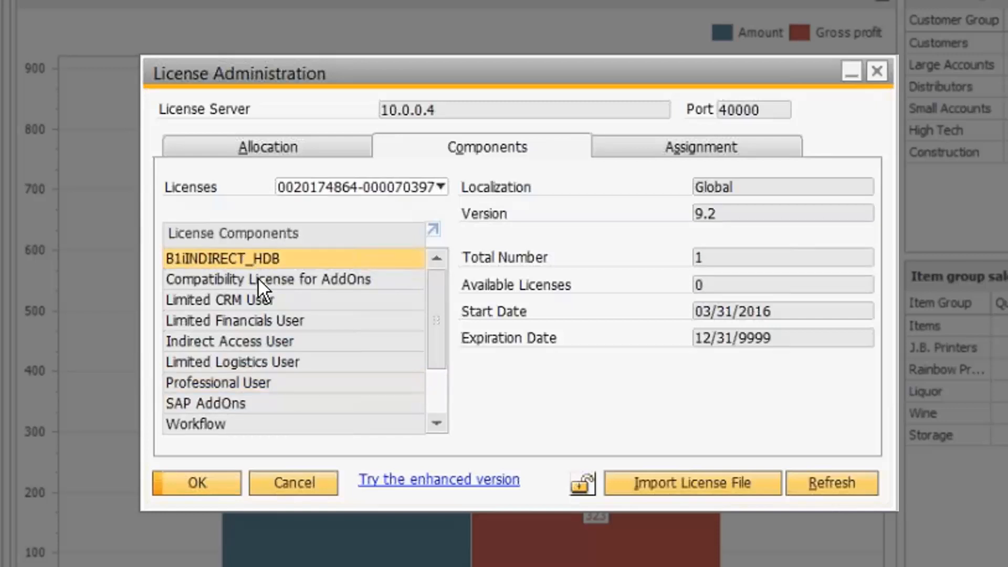
{"action": "left_click", "coordinate": [301, 282]}
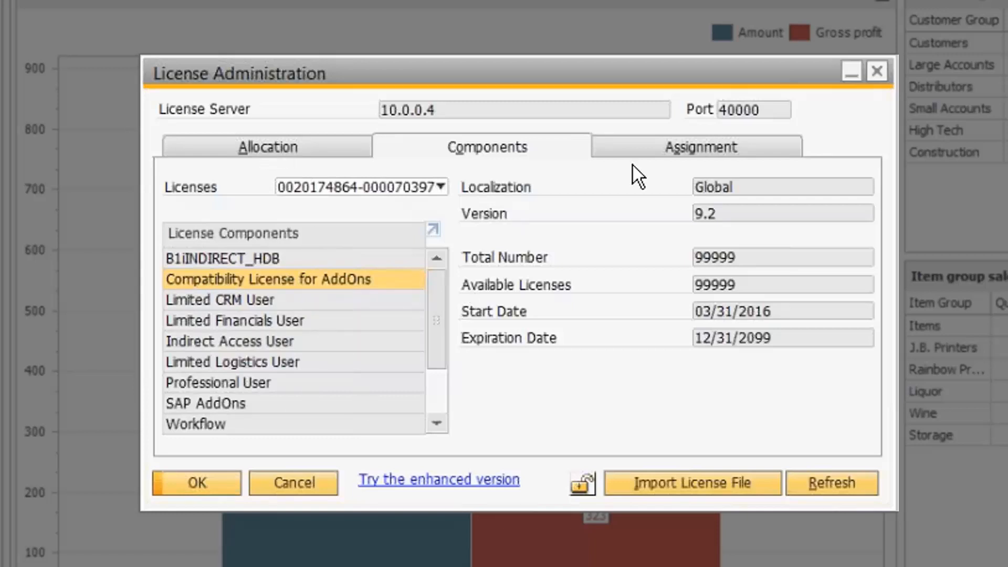
{"action": "left_click", "coordinate": [665, 149]}
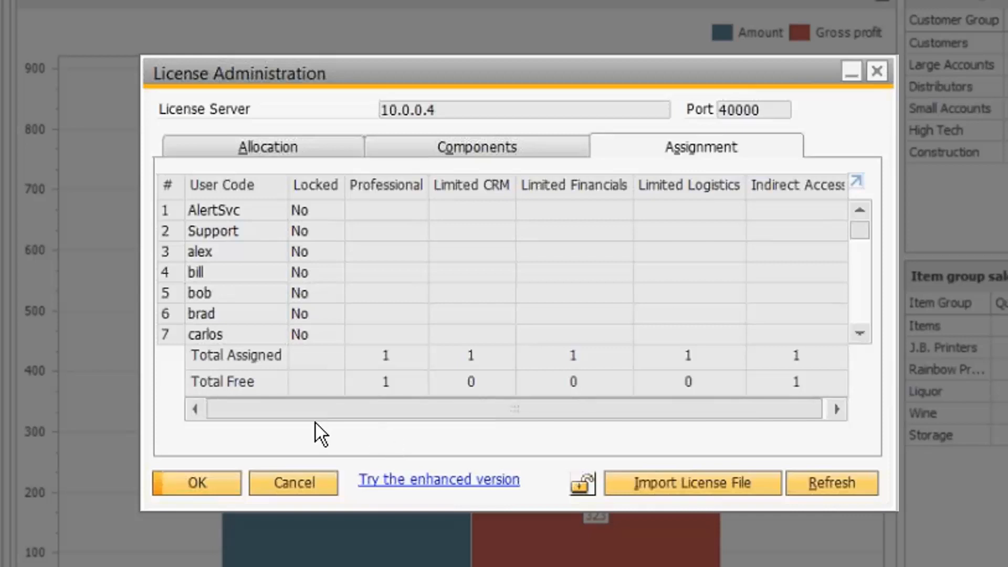
Step: On the Allocation tab, compare the manager user's licences, then select the new user's unticked allocation
{"action": "left_click", "coordinate": [322, 150]}
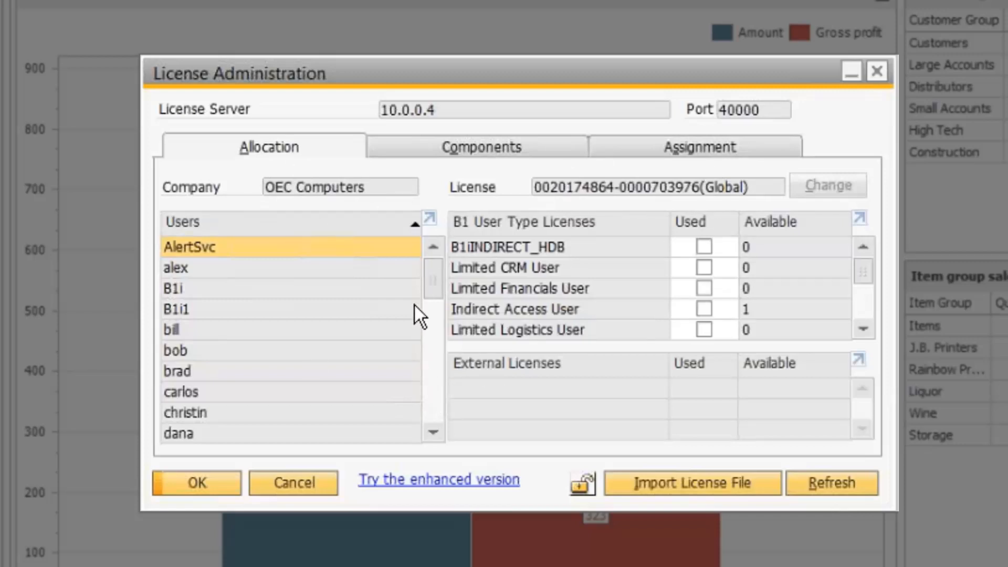
{"action": "left_click_drag", "start_coordinate": [435, 272], "coordinate": [452, 336]}
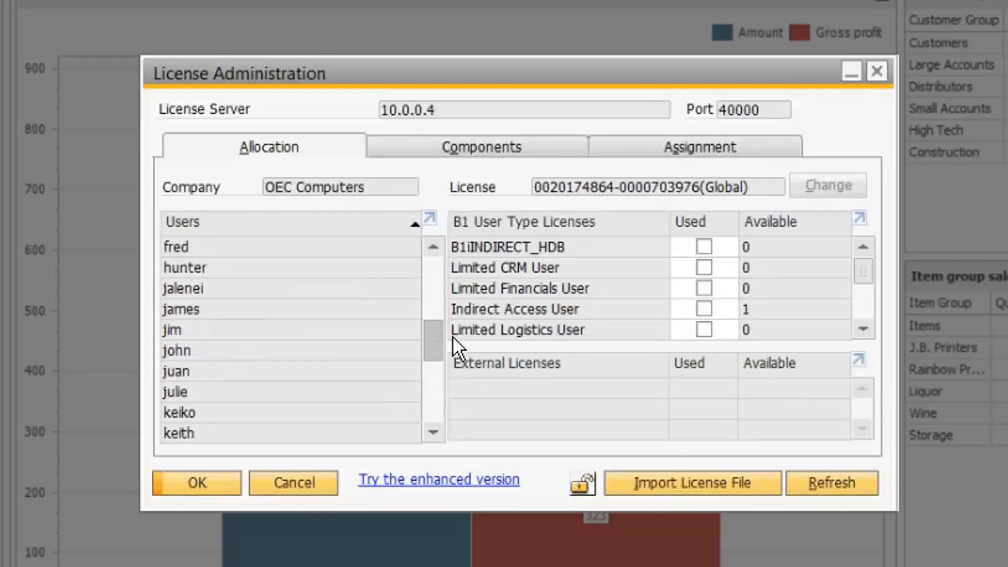
{"action": "left_click", "coordinate": [190, 287]}
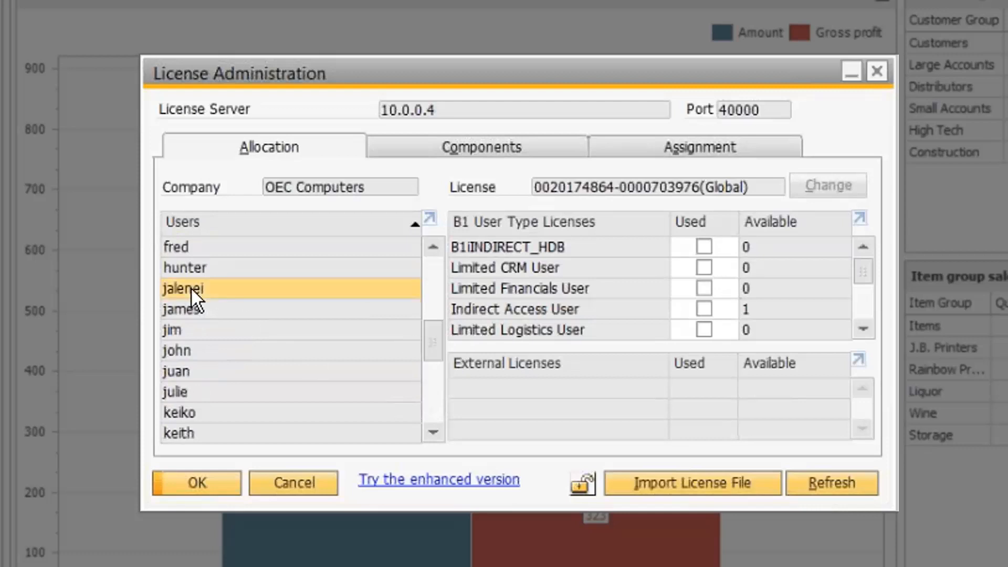
{"action": "left_click_drag", "start_coordinate": [430, 335], "coordinate": [441, 366]}
{"action": "left_click", "coordinate": [182, 351]}
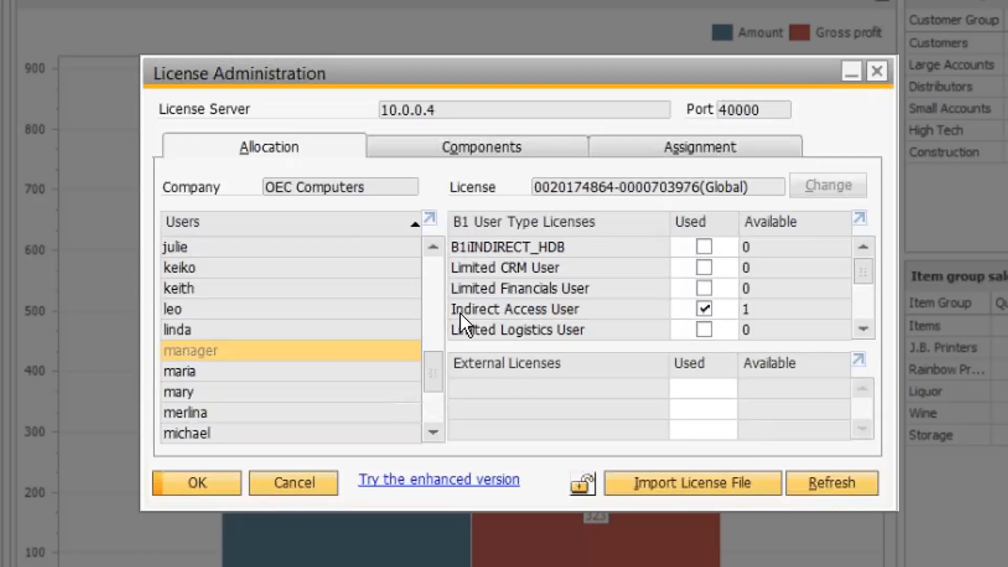
{"action": "left_click_drag", "start_coordinate": [435, 374], "coordinate": [435, 341]}
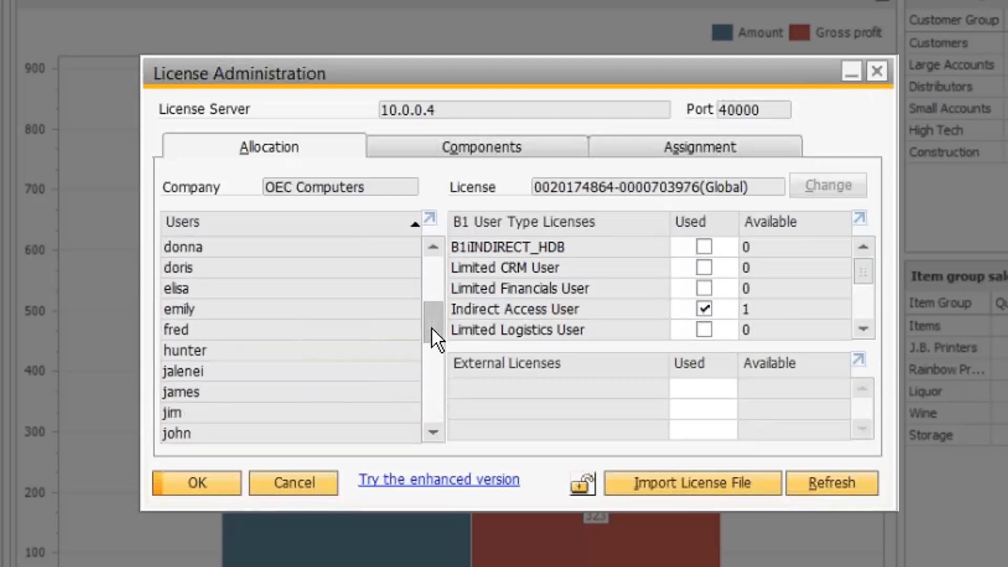
{"action": "left_click", "coordinate": [231, 364]}
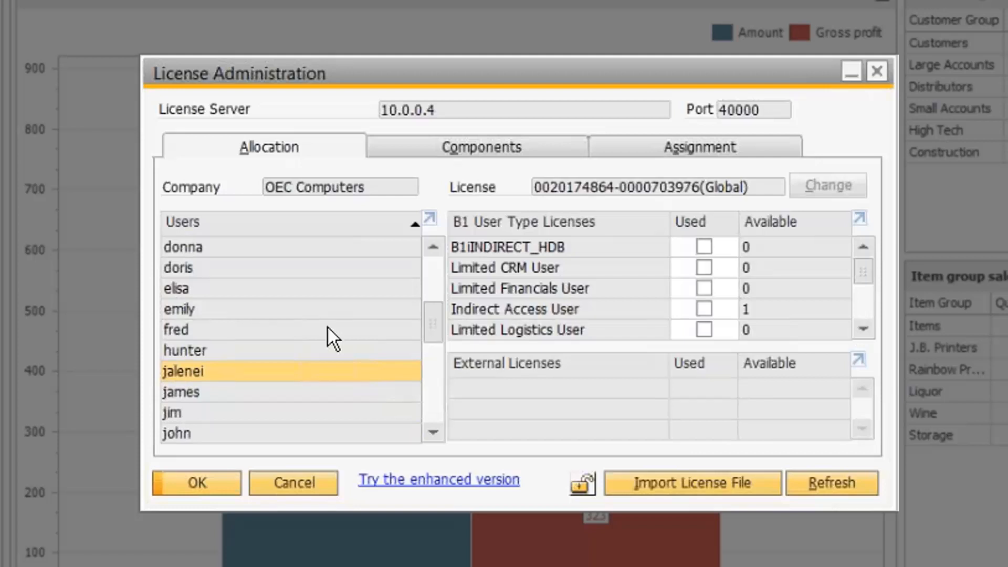
Step: Tick Used for Professional User on the new user, leaving 0 Professional licences available
{"action": "left_click", "coordinate": [863, 329]}
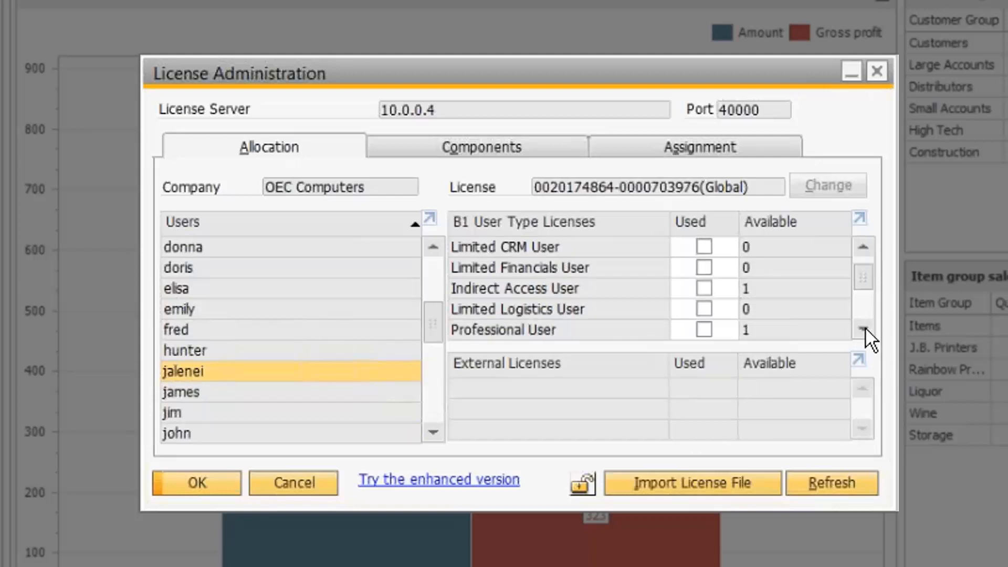
{"action": "left_click", "coordinate": [863, 329]}
{"action": "left_click", "coordinate": [864, 328]}
{"action": "left_click", "coordinate": [864, 328]}
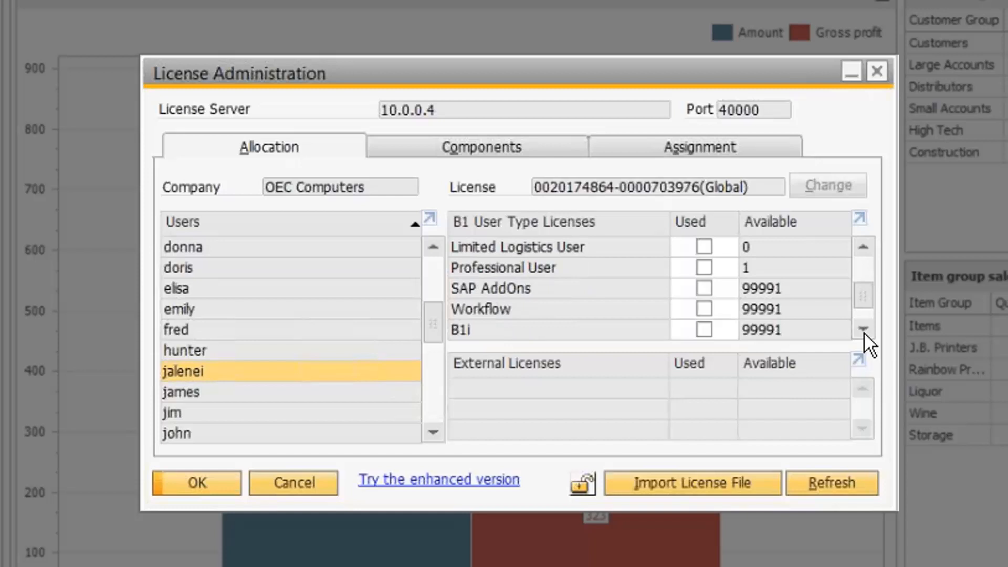
{"action": "left_click", "coordinate": [704, 268]}
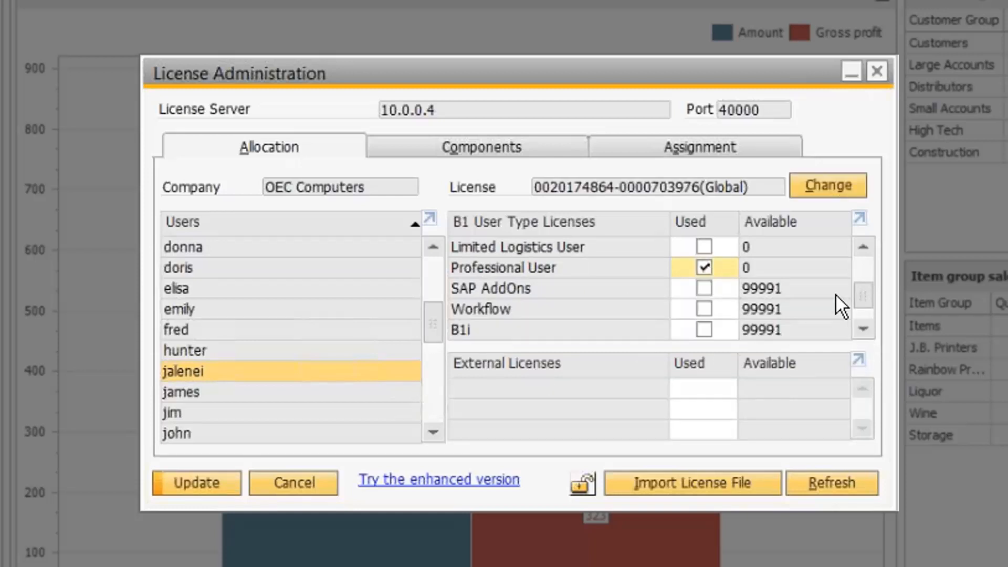
{"action": "left_click", "coordinate": [864, 240]}
{"action": "left_click", "coordinate": [865, 241]}
{"action": "left_click", "coordinate": [864, 241]}
{"action": "left_click", "coordinate": [865, 241]}
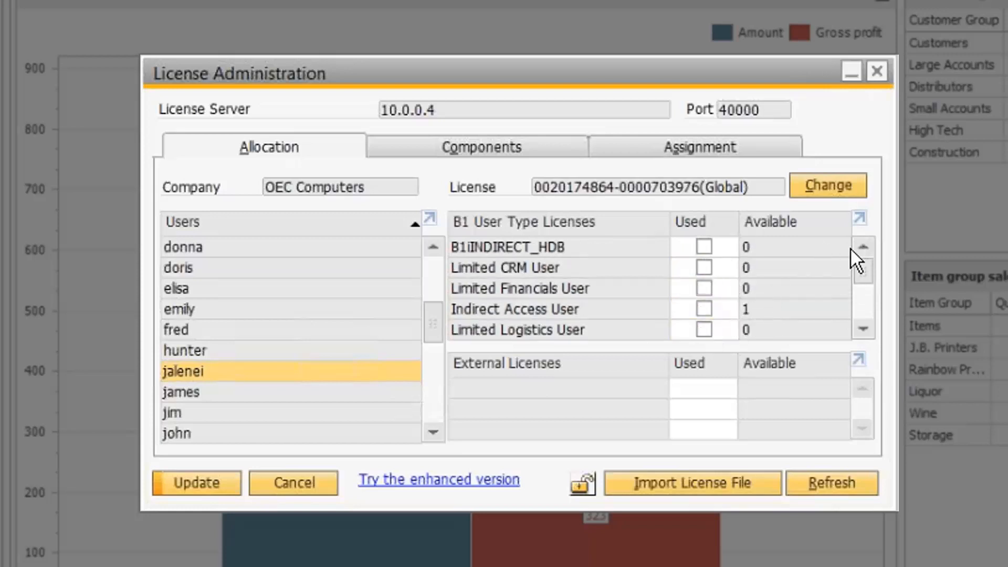
{"action": "left_click", "coordinate": [868, 322]}
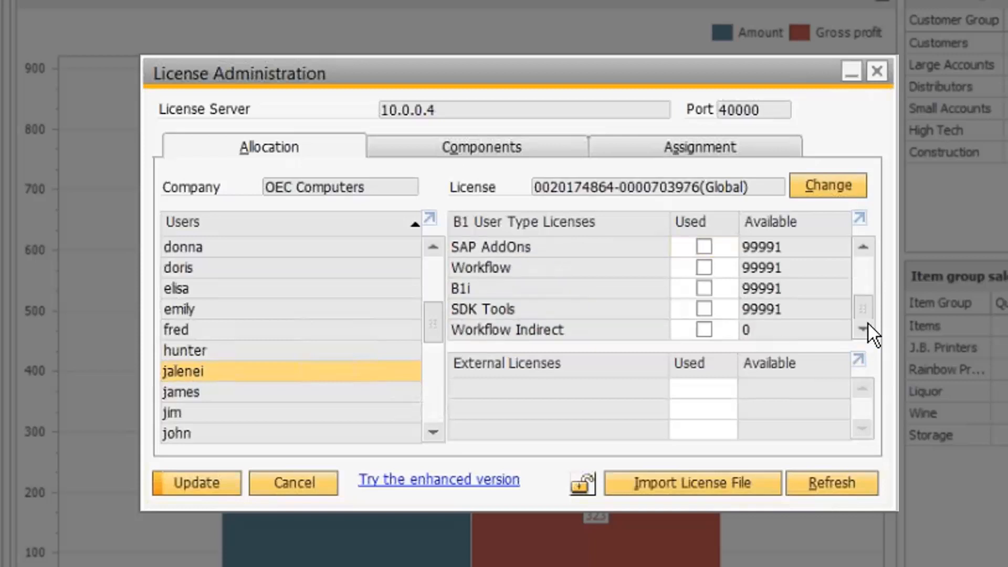
{"action": "left_click", "coordinate": [864, 245]}
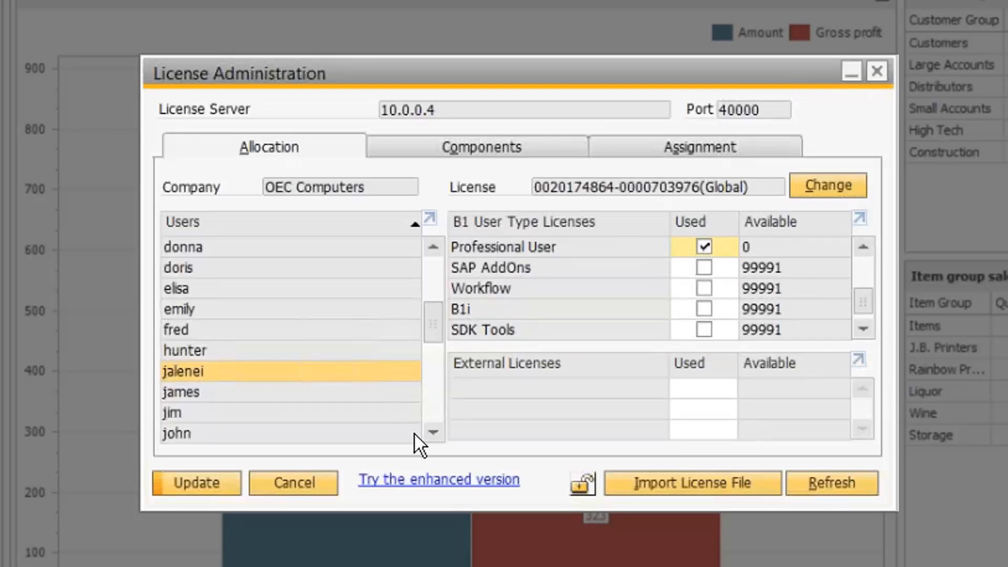
Step: Select the manager user and review its SAP AddOns, Workflow, B1i and SDK Tools licences (99991 available)
{"action": "left_click", "coordinate": [434, 432]}
{"action": "left_click", "coordinate": [434, 431]}
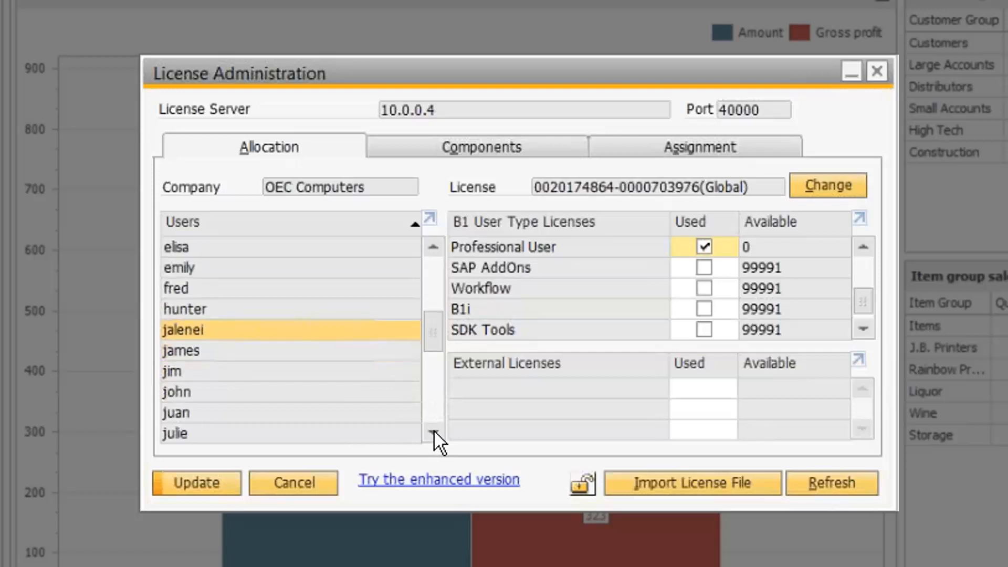
{"action": "left_click", "coordinate": [434, 431]}
{"action": "left_click", "coordinate": [433, 433]}
{"action": "left_click", "coordinate": [432, 434]}
{"action": "left_click", "coordinate": [432, 433]}
{"action": "left_click", "coordinate": [432, 433]}
{"action": "left_click", "coordinate": [431, 433]}
{"action": "left_click", "coordinate": [432, 433]}
{"action": "left_click", "coordinate": [432, 434]}
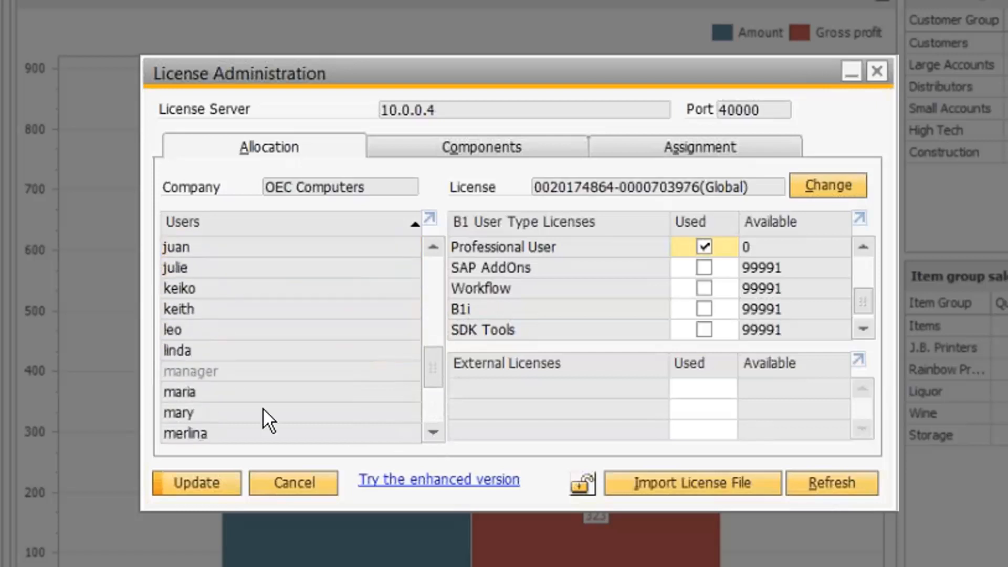
{"action": "left_click", "coordinate": [235, 368]}
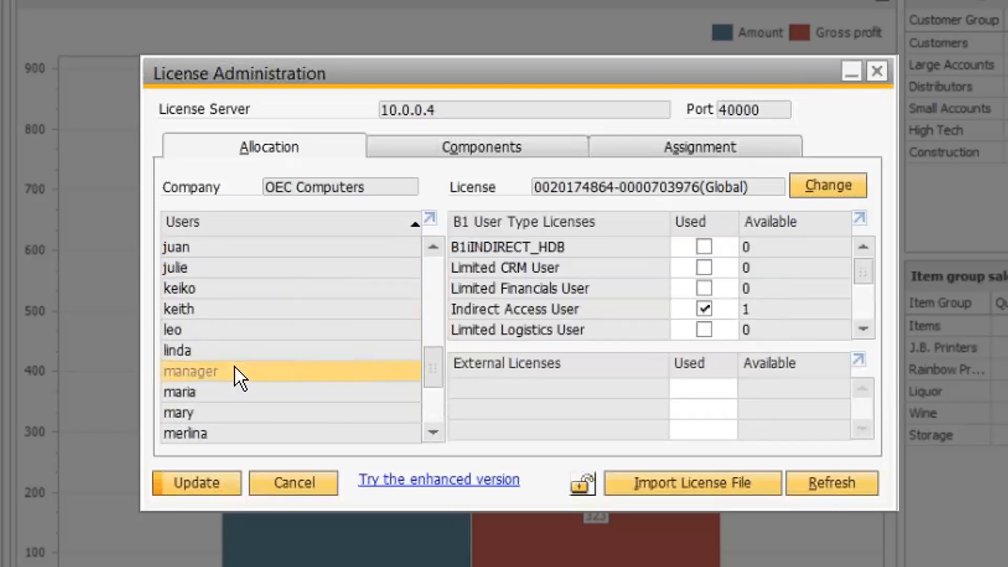
{"action": "left_click", "coordinate": [870, 327]}
{"action": "left_click", "coordinate": [870, 327]}
{"action": "left_click", "coordinate": [870, 327]}
{"action": "left_click", "coordinate": [870, 327]}
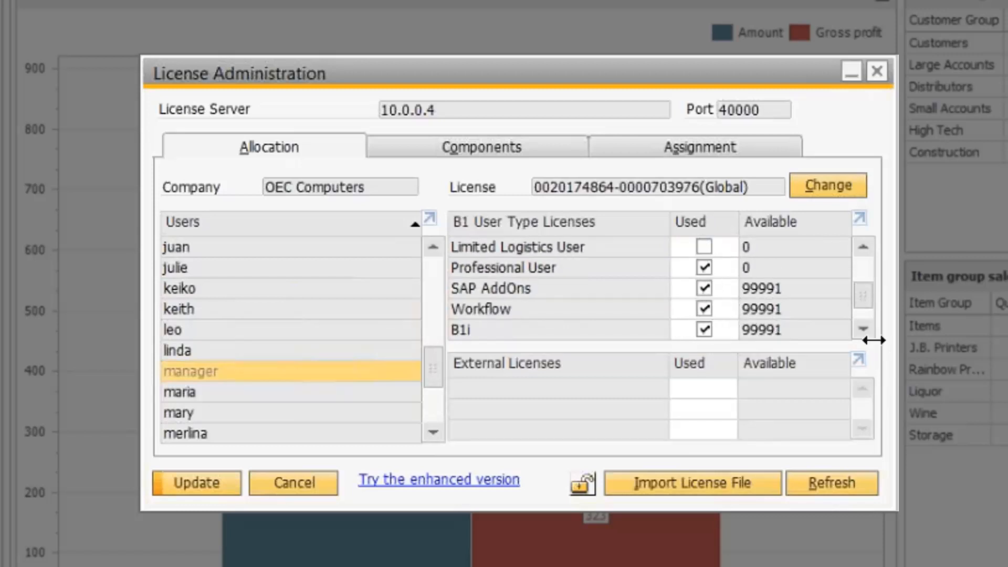
{"action": "left_click", "coordinate": [866, 326]}
{"action": "left_click", "coordinate": [867, 326]}
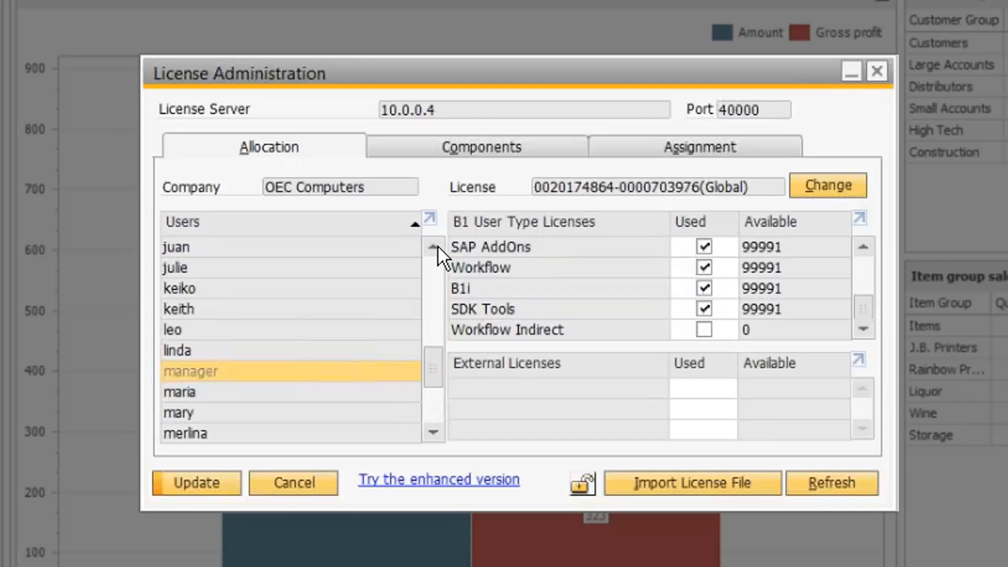
{"action": "scroll", "coordinate": [437, 247], "scroll_direction": "up", "scroll_amount": 7}
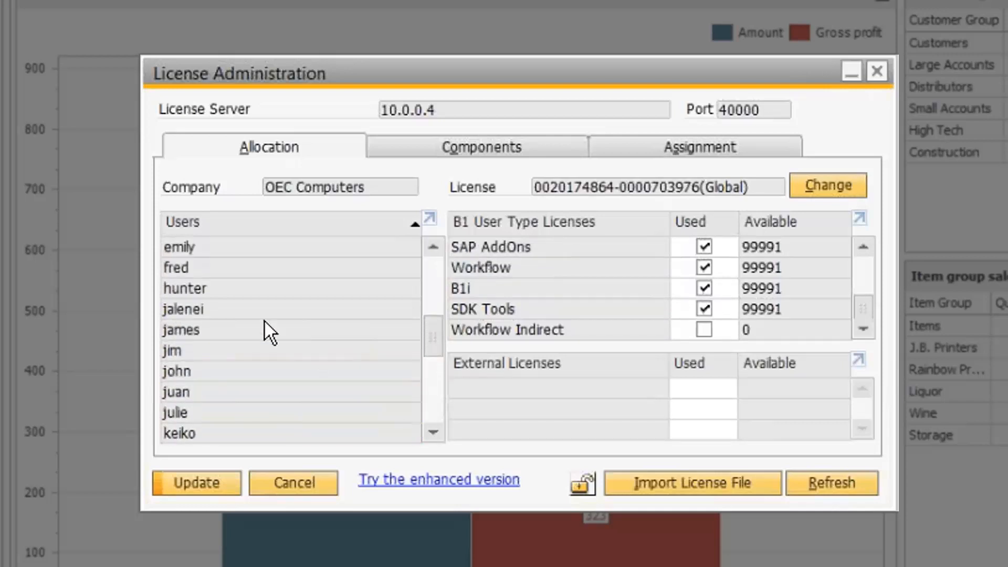
Step: Tick SAP AddOns, Workflow and B1i for the test user and Update the allocation
{"action": "left_click", "coordinate": [263, 310]}
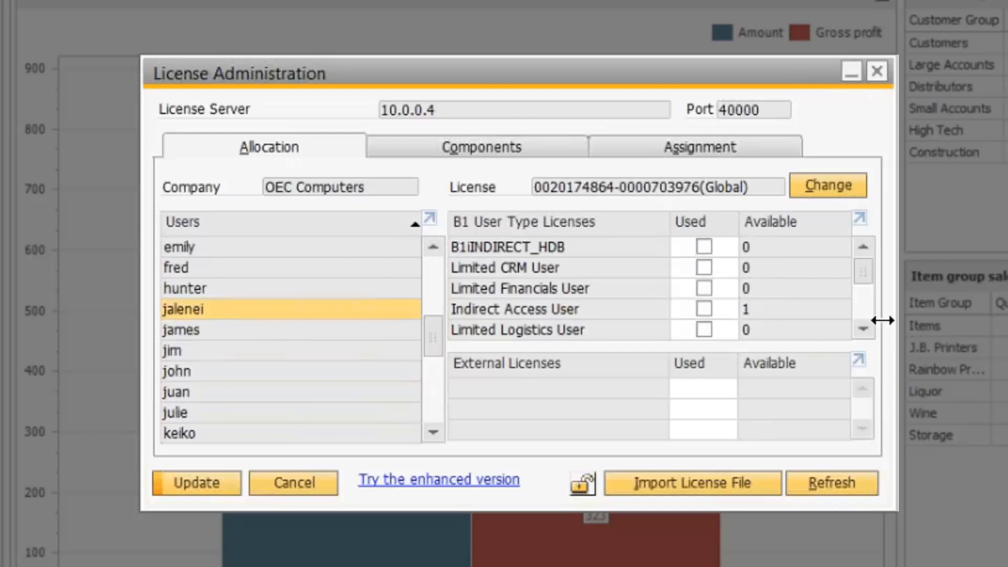
{"action": "scroll", "coordinate": [868, 331], "scroll_direction": "down", "scroll_amount": 5}
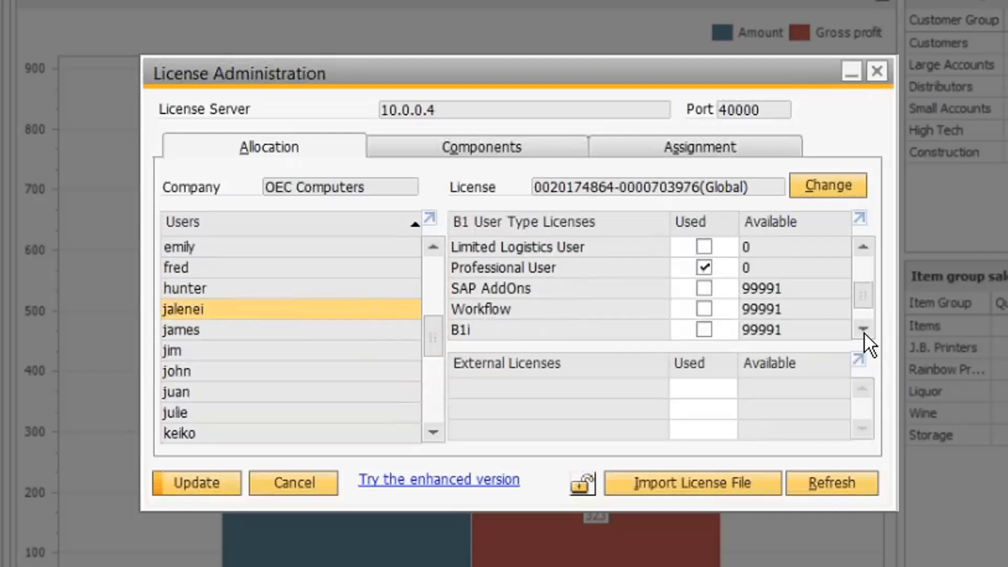
{"action": "left_click", "coordinate": [705, 267]}
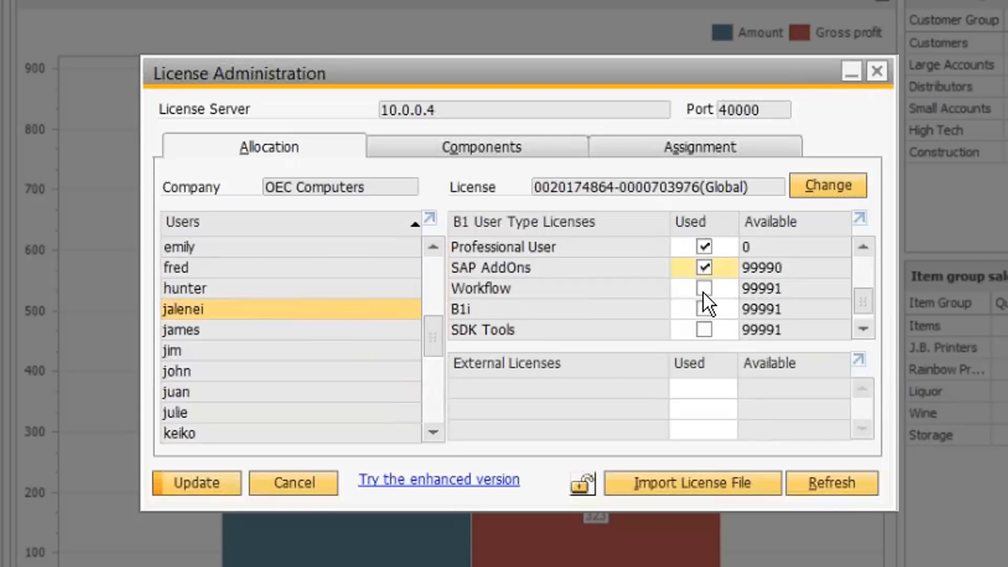
{"action": "left_click", "coordinate": [703, 290]}
{"action": "left_click", "coordinate": [704, 308]}
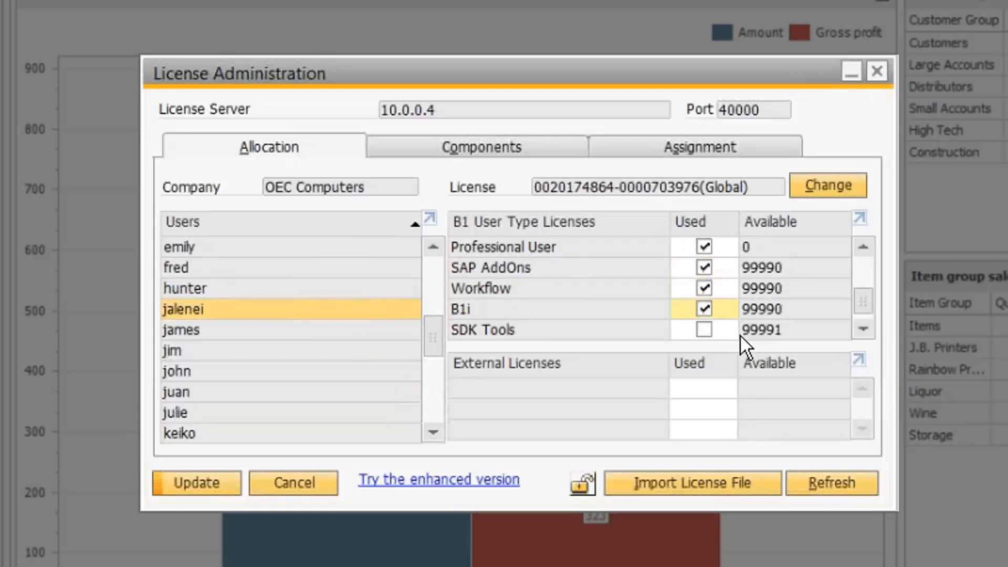
{"action": "left_click", "coordinate": [863, 329]}
{"action": "left_click", "coordinate": [863, 247]}
{"action": "left_click", "coordinate": [186, 483]}
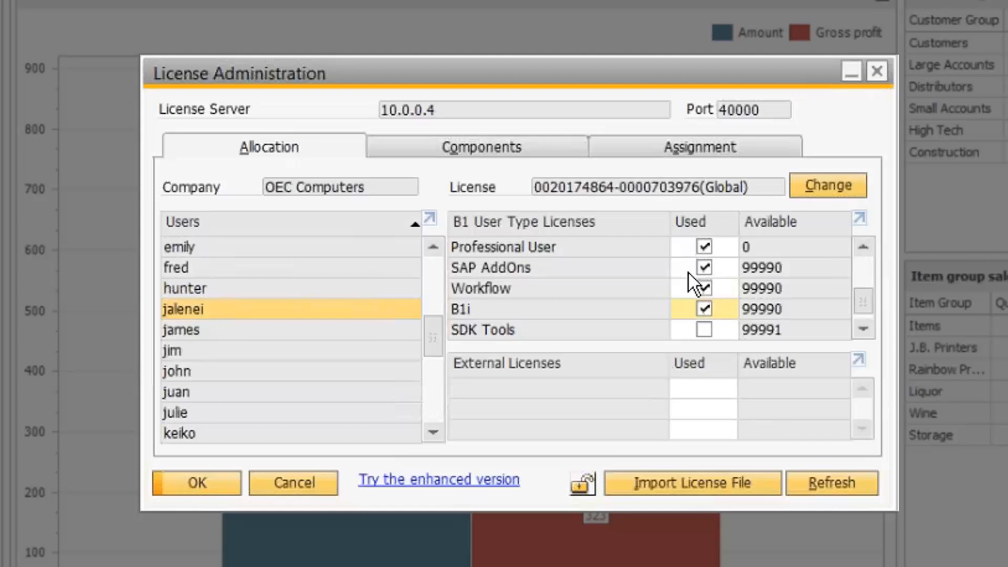
Step: Review the Assignment grid showing both Professional licences assigned, then close it and collapse License
{"action": "left_click", "coordinate": [675, 154]}
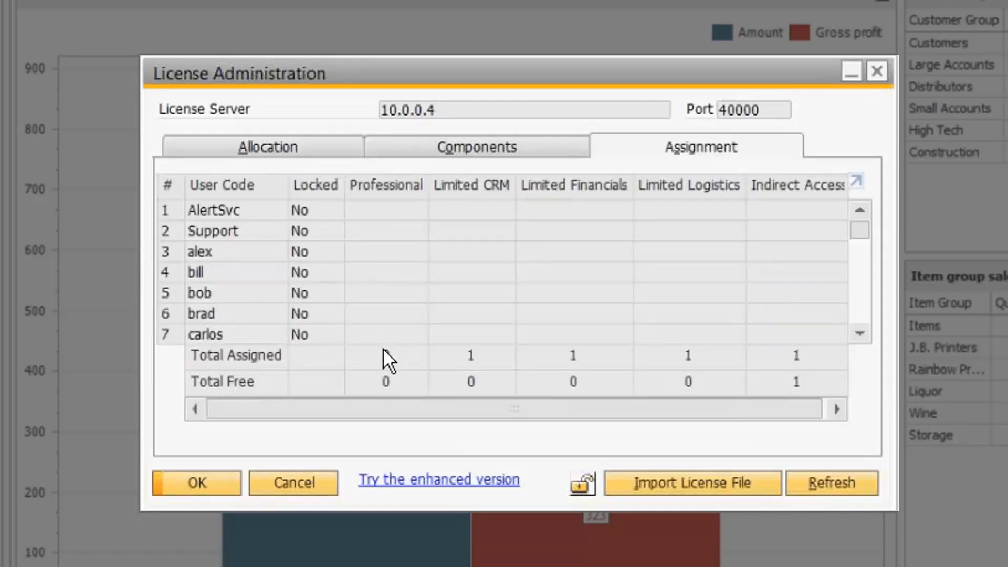
{"action": "left_click", "coordinate": [862, 305]}
{"action": "left_click", "coordinate": [861, 304]}
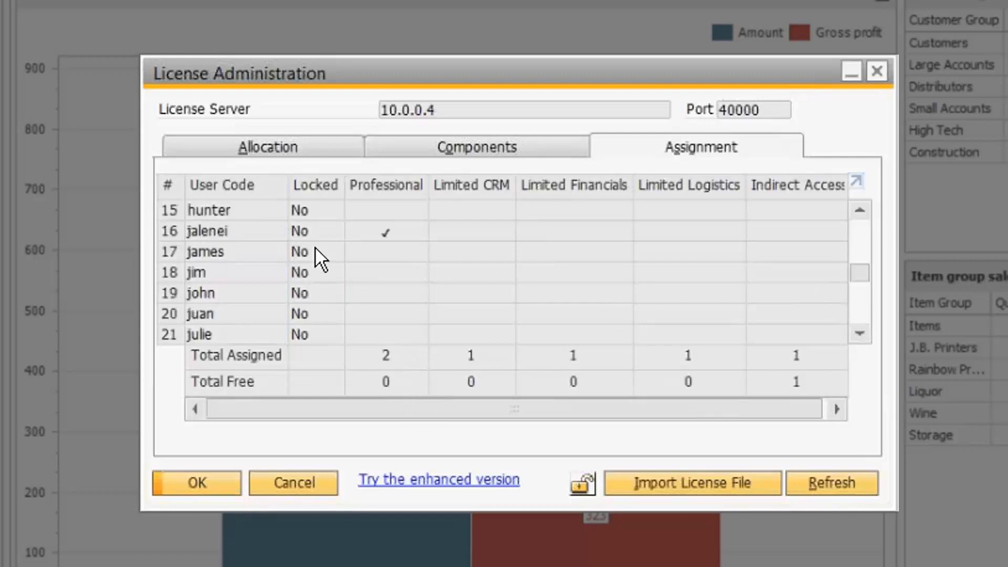
{"action": "left_click", "coordinate": [865, 307]}
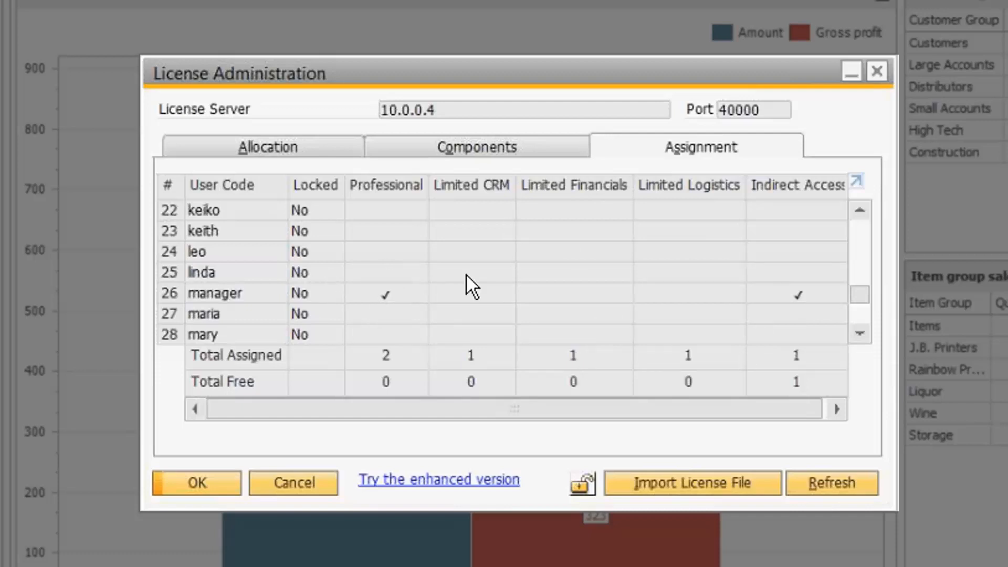
{"action": "left_click", "coordinate": [859, 234]}
{"action": "left_click", "coordinate": [859, 234]}
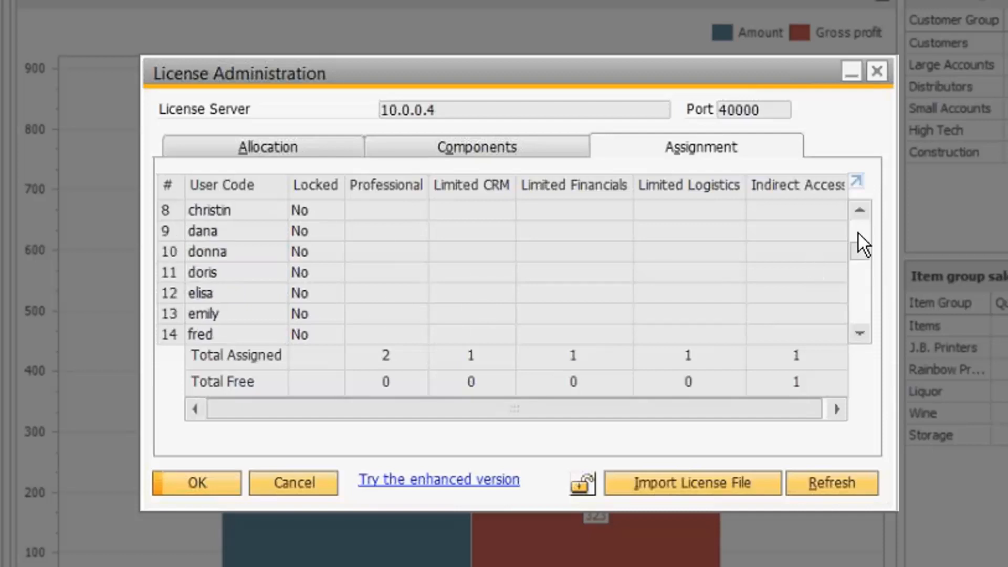
{"action": "left_click", "coordinate": [859, 229]}
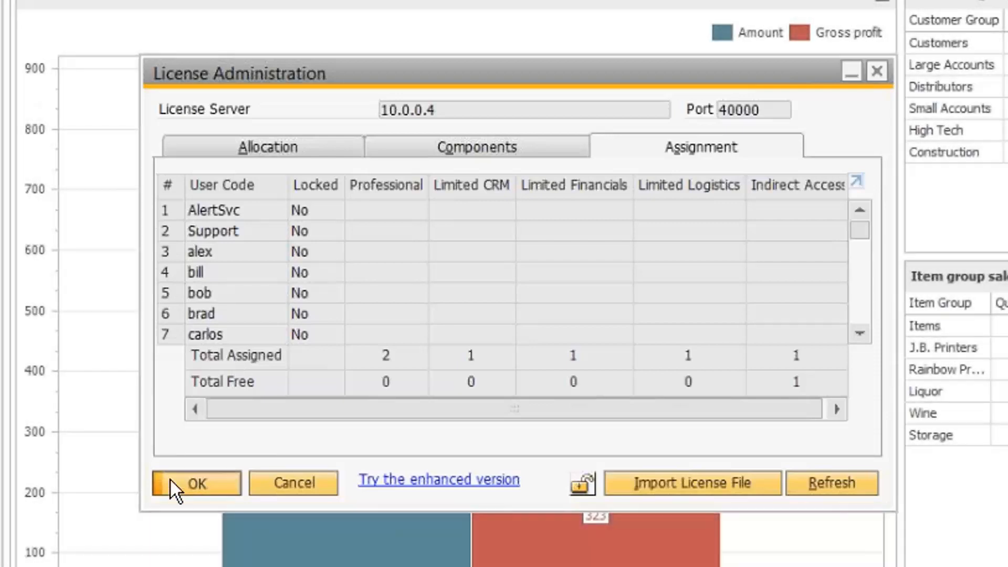
{"action": "left_click", "coordinate": [169, 478]}
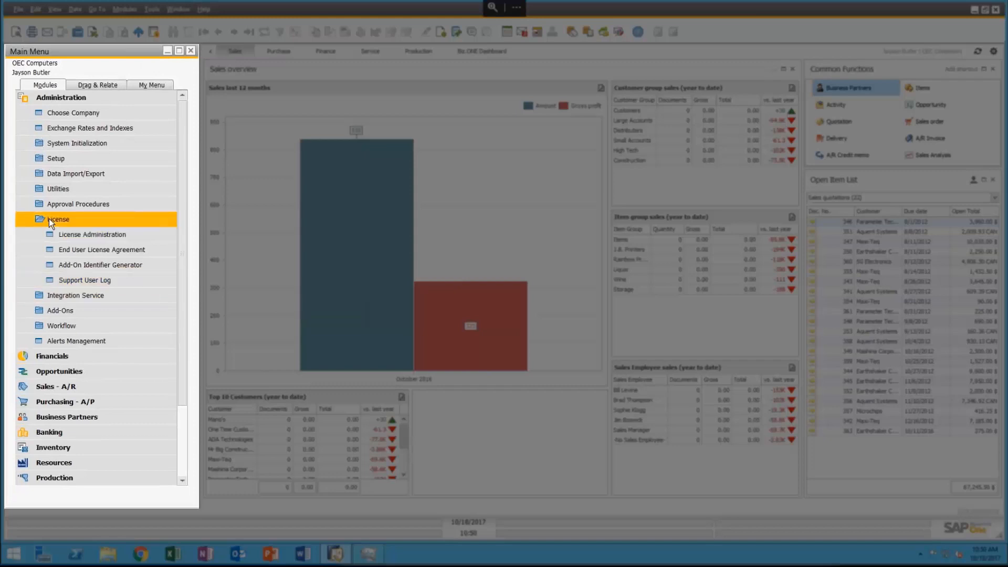
{"action": "left_click", "coordinate": [49, 218]}
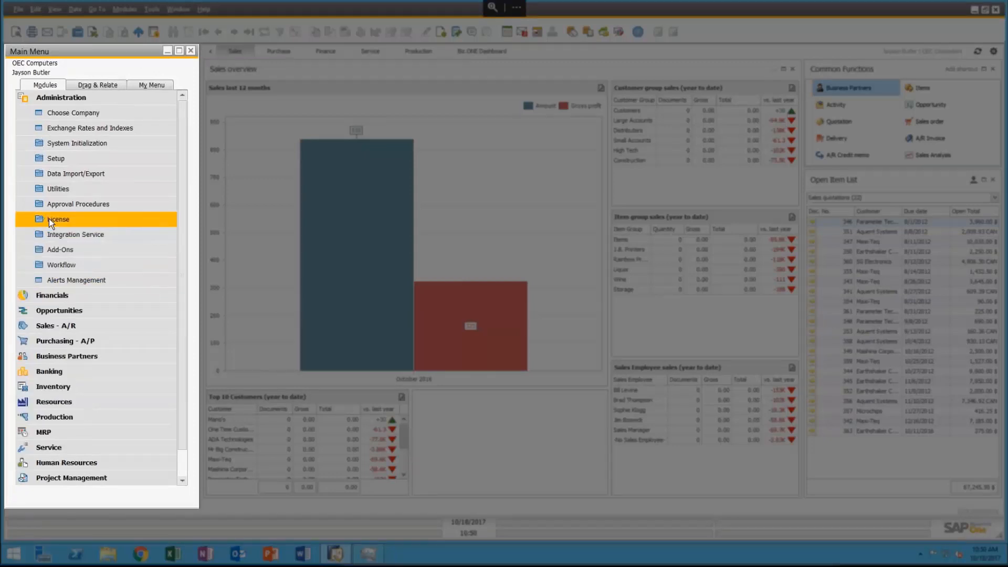
Step: Check in Add-On Manager that B1 Usability Package 2017.0.9.1 shows as Connected
{"action": "left_click", "coordinate": [55, 251]}
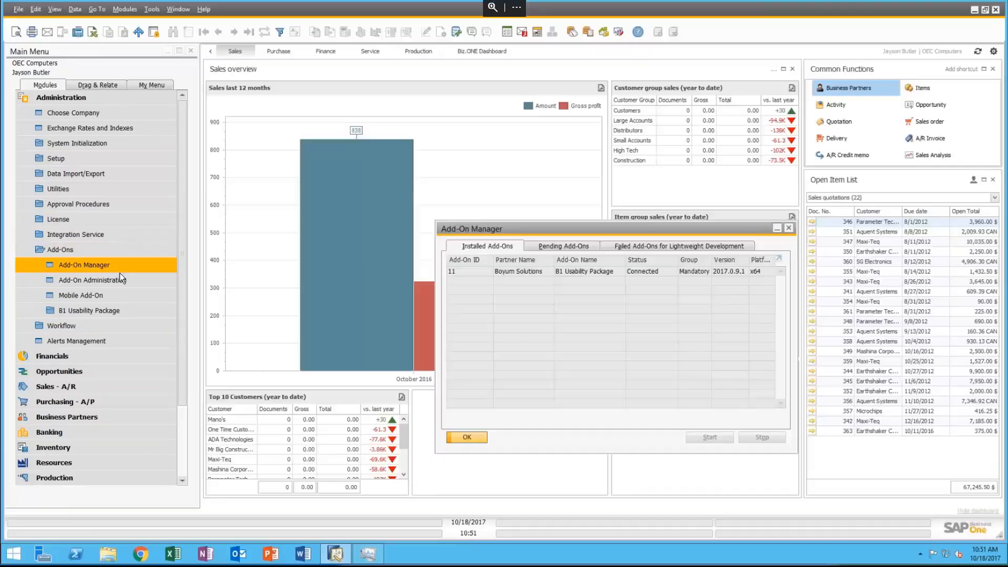
{"action": "left_click_drag", "start_coordinate": [509, 226], "coordinate": [313, 144]}
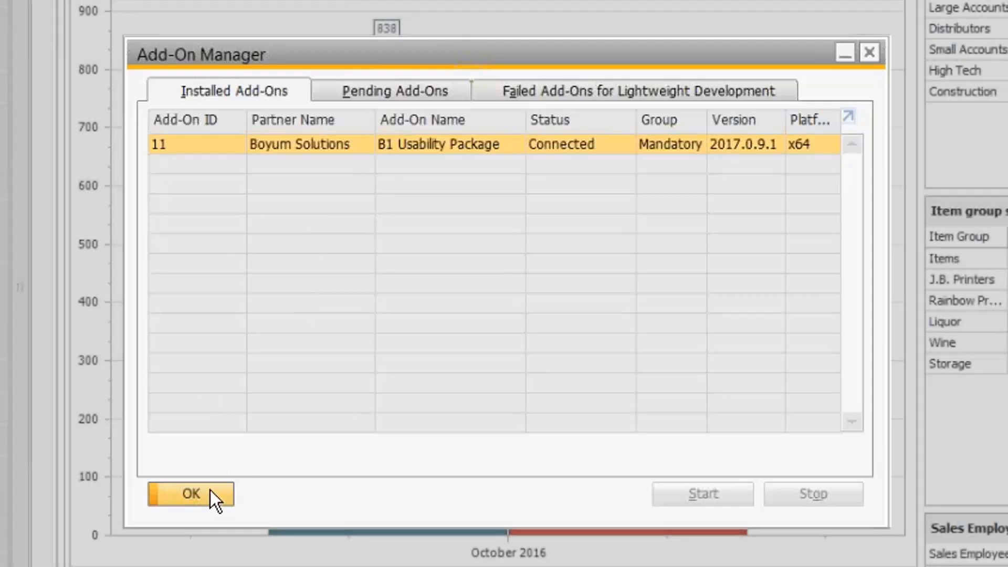
{"action": "left_click", "coordinate": [210, 490]}
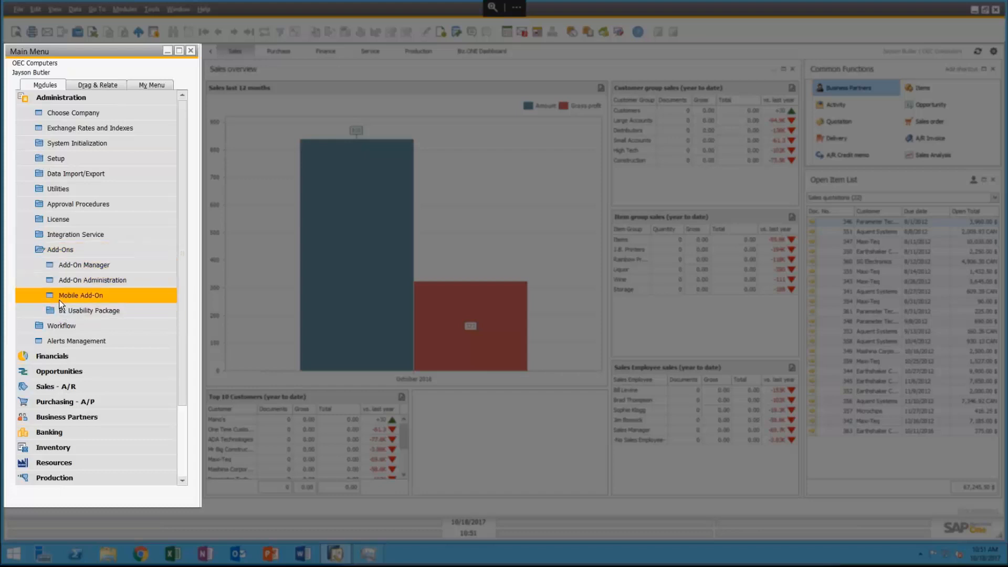
Step: Tick B1 Usability Package for the test user, raising usage to 2/20, and save the update
{"action": "left_click", "coordinate": [83, 311]}
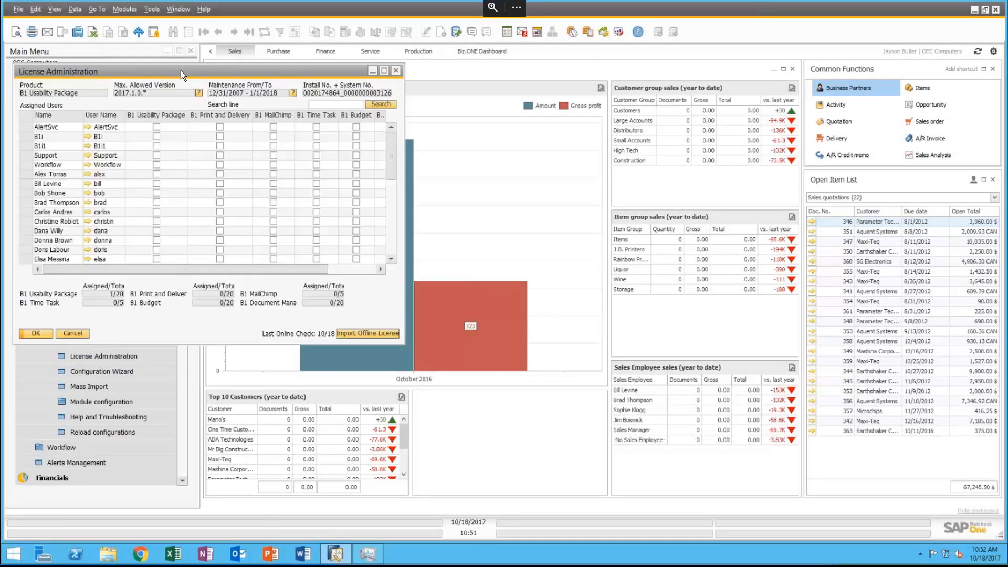
{"action": "left_click_drag", "start_coordinate": [181, 71], "coordinate": [421, 105]}
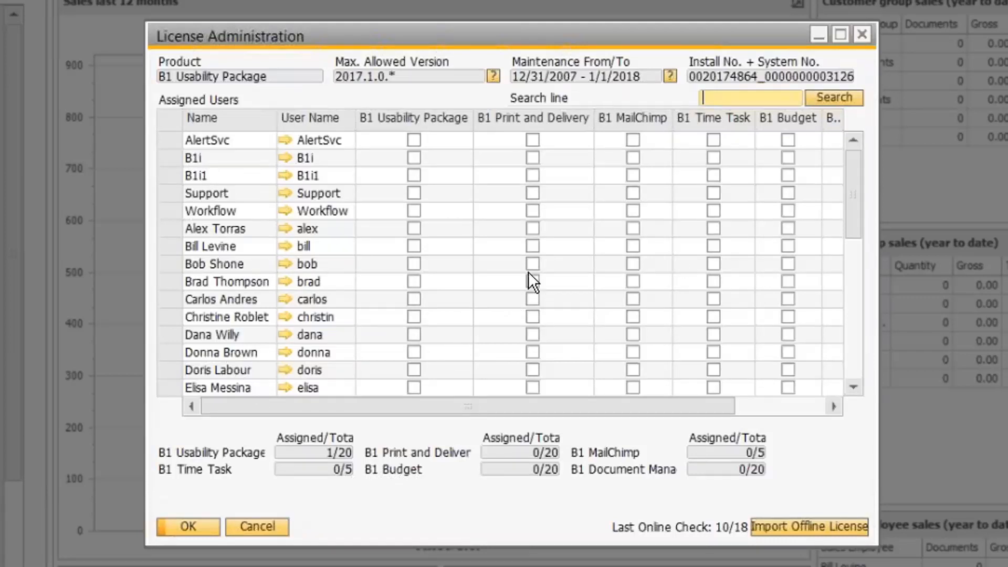
{"action": "left_click_drag", "start_coordinate": [855, 206], "coordinate": [868, 339]}
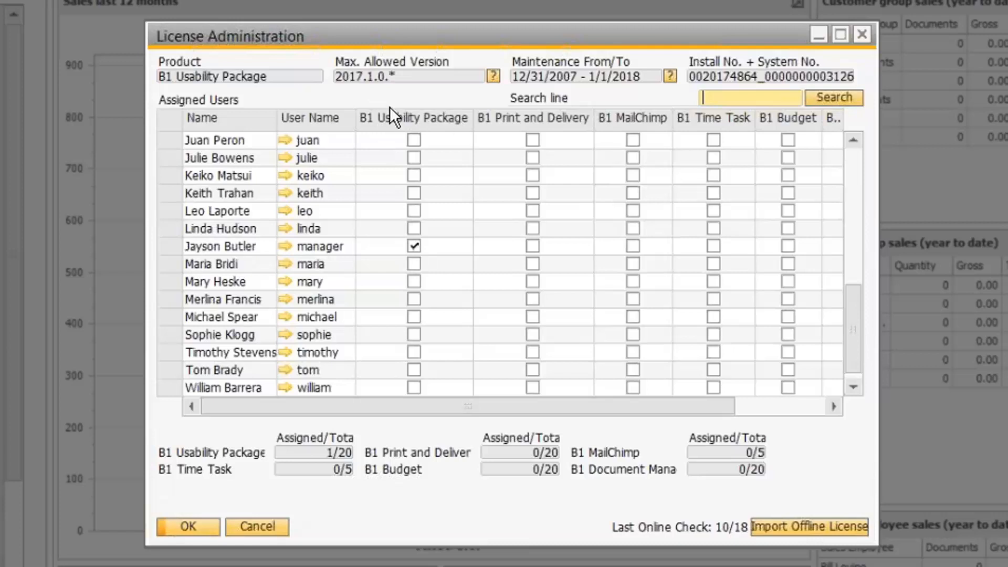
{"action": "left_click_drag", "start_coordinate": [852, 333], "coordinate": [843, 285]}
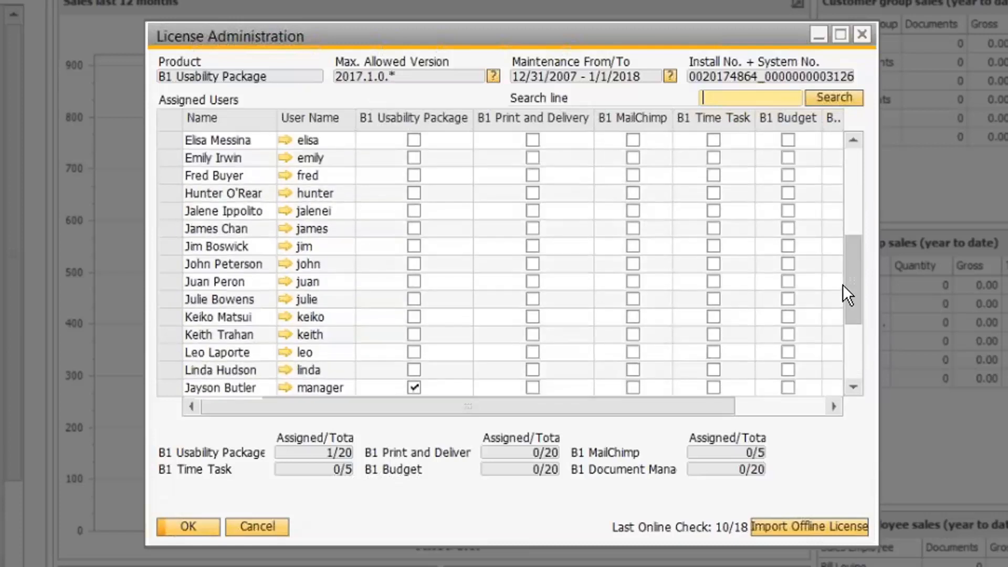
{"action": "left_click", "coordinate": [415, 211]}
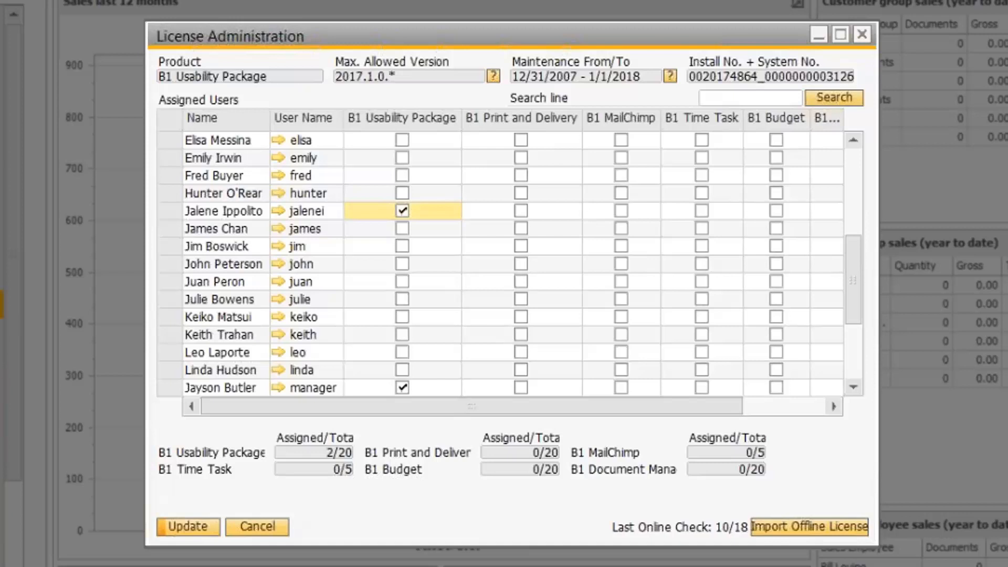
{"action": "left_click", "coordinate": [187, 527]}
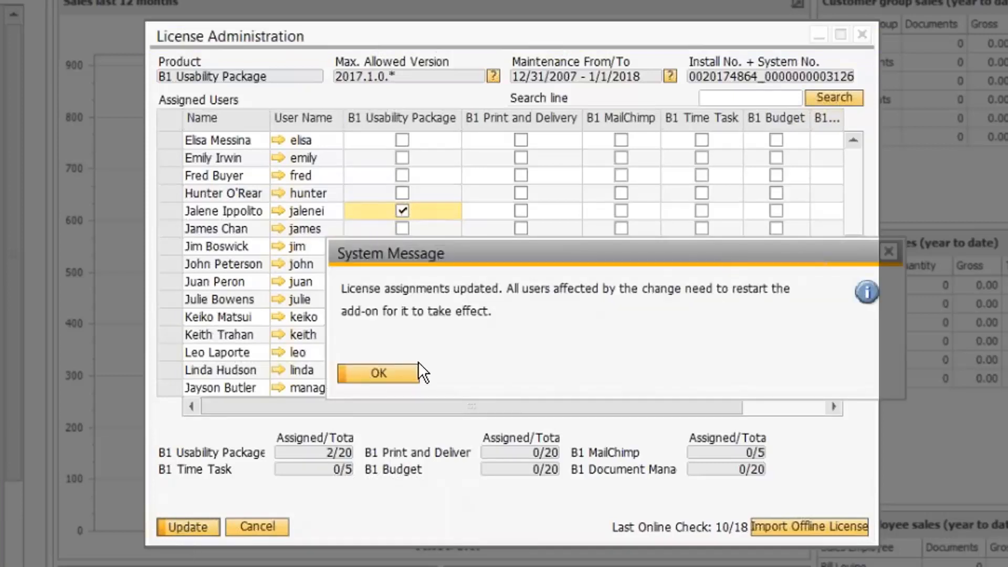
{"action": "left_click", "coordinate": [377, 373]}
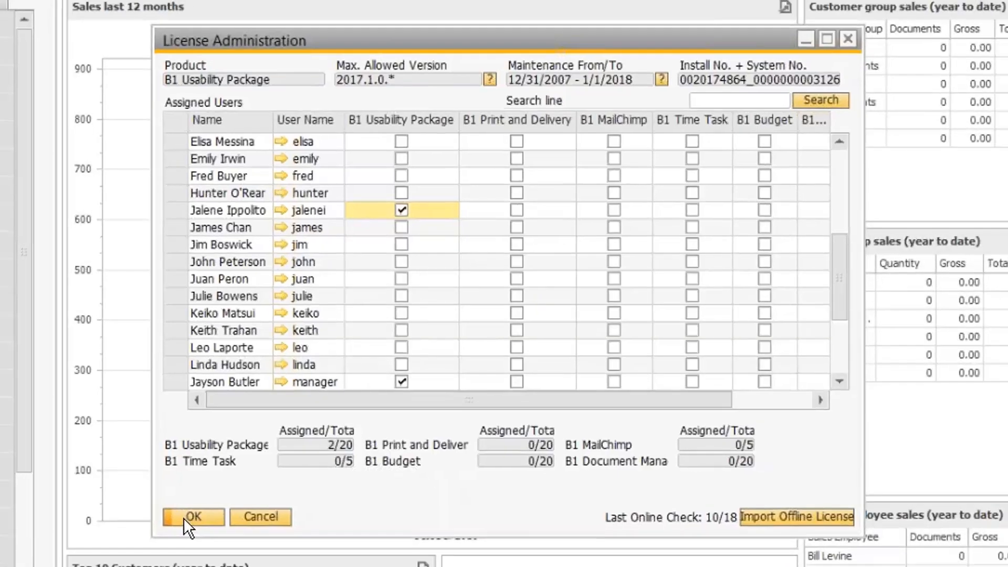
{"action": "left_click", "coordinate": [186, 518]}
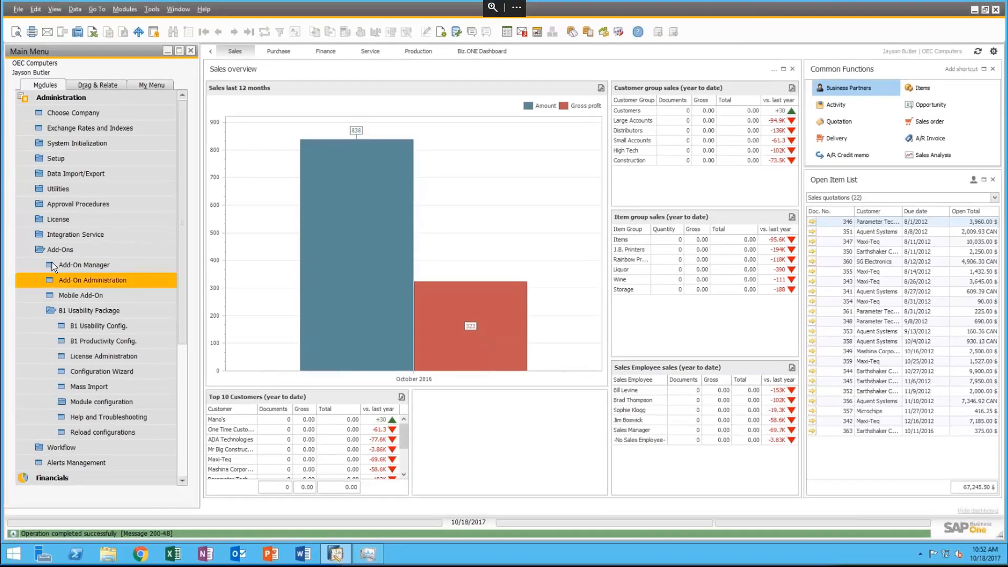
Step: Collapse the Add-Ons folder in the Main Menu
{"action": "left_click", "coordinate": [52, 255]}
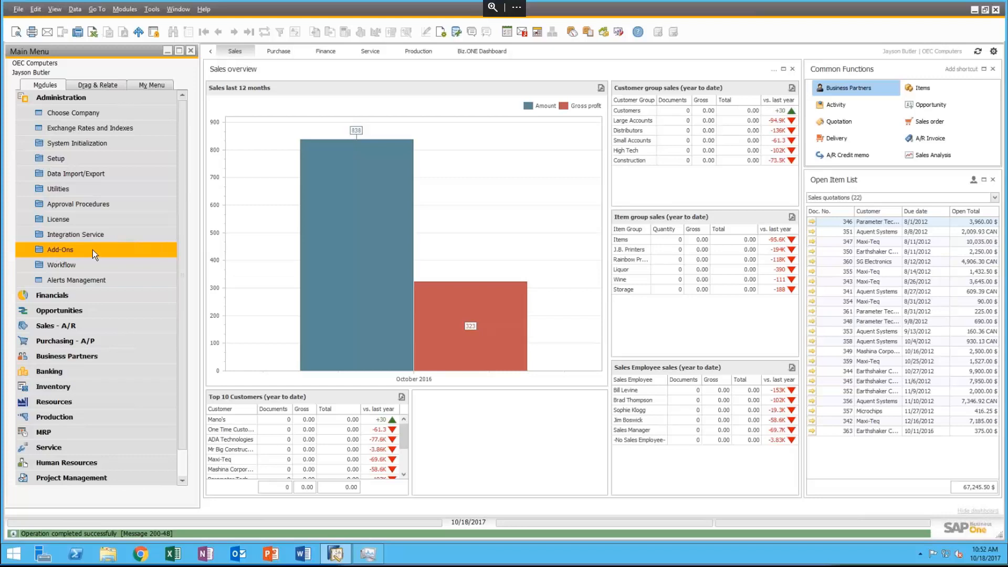
{"action": "mouse_move", "coordinate": [358, 270]}
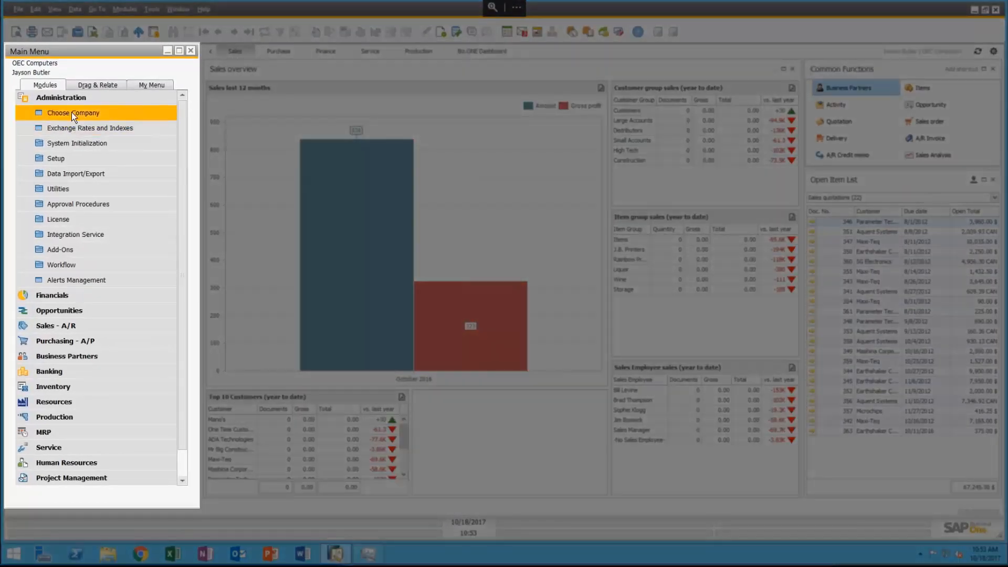
Step: Open the Authorizations window from Administration > System Initialization
{"action": "left_click", "coordinate": [39, 99]}
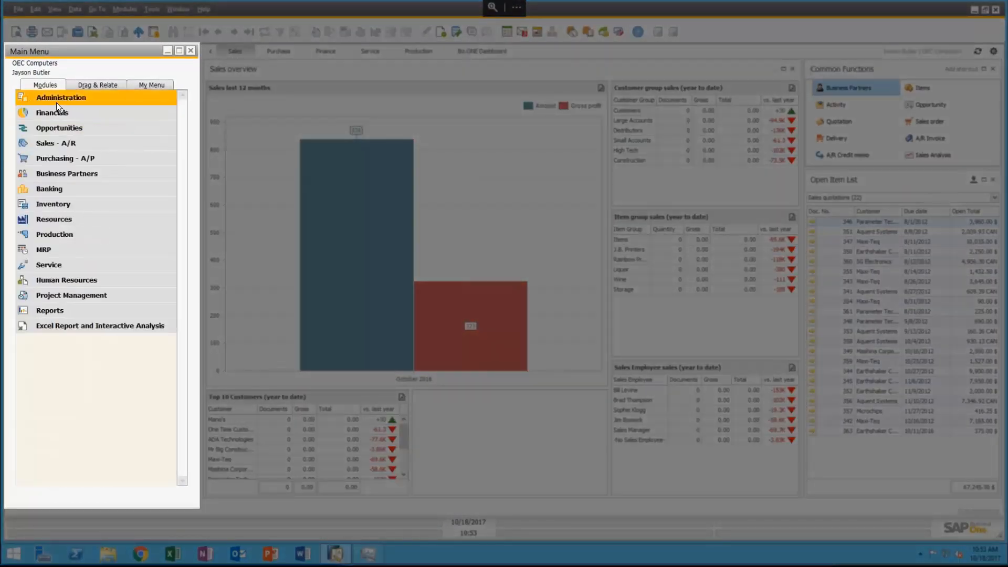
{"action": "left_click", "coordinate": [56, 101]}
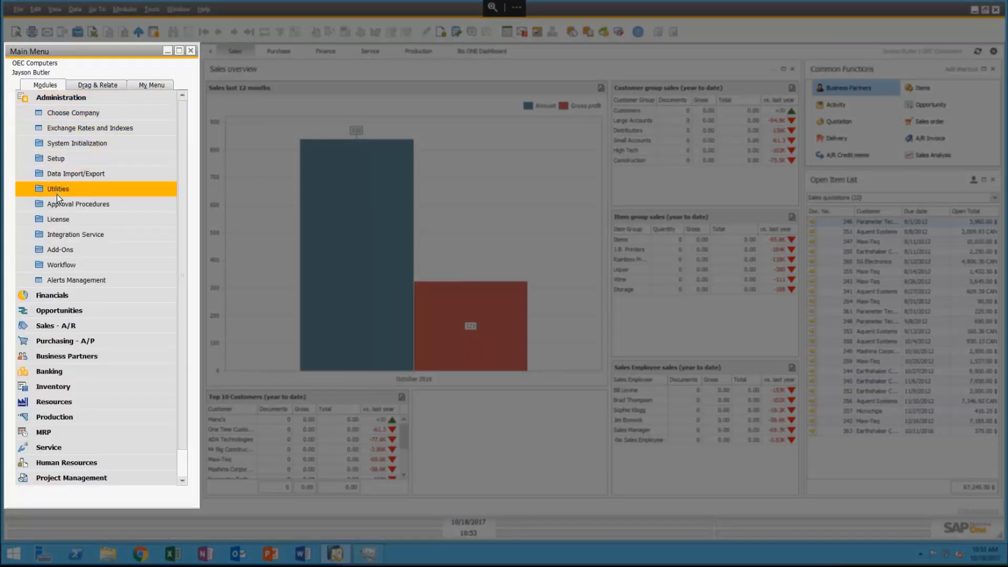
{"action": "left_click", "coordinate": [82, 145]}
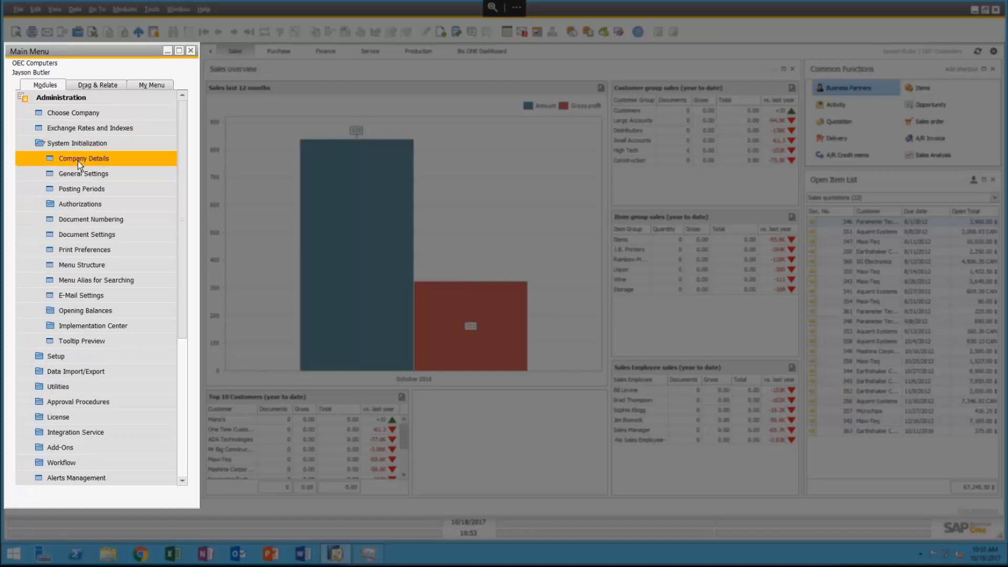
{"action": "left_click", "coordinate": [74, 209]}
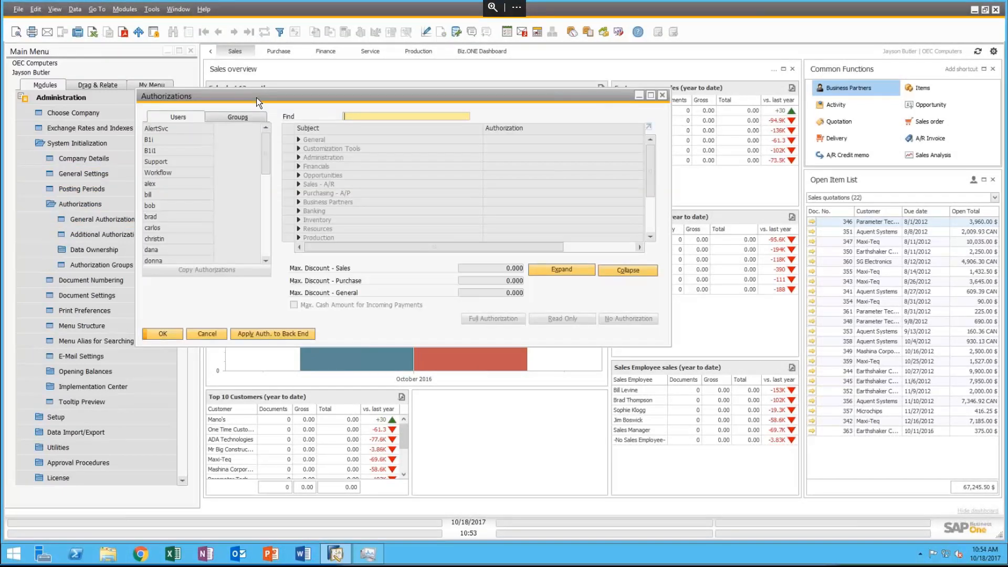
Step: Move the Authorizations window up-left, enlarge it, and scroll down the Users list
{"action": "left_click_drag", "start_coordinate": [259, 102], "coordinate": [251, 90]}
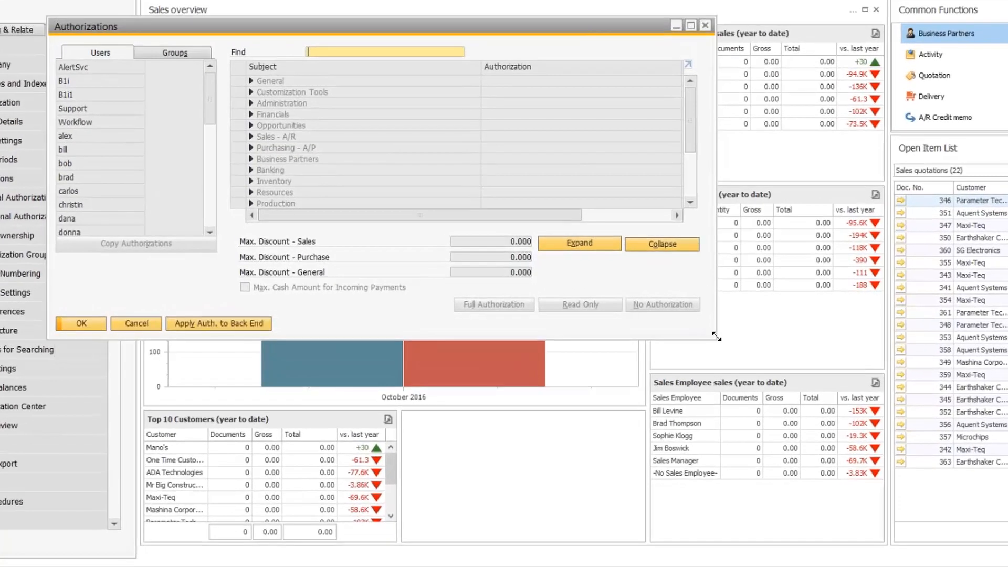
{"action": "left_click_drag", "start_coordinate": [716, 338], "coordinate": [965, 545]}
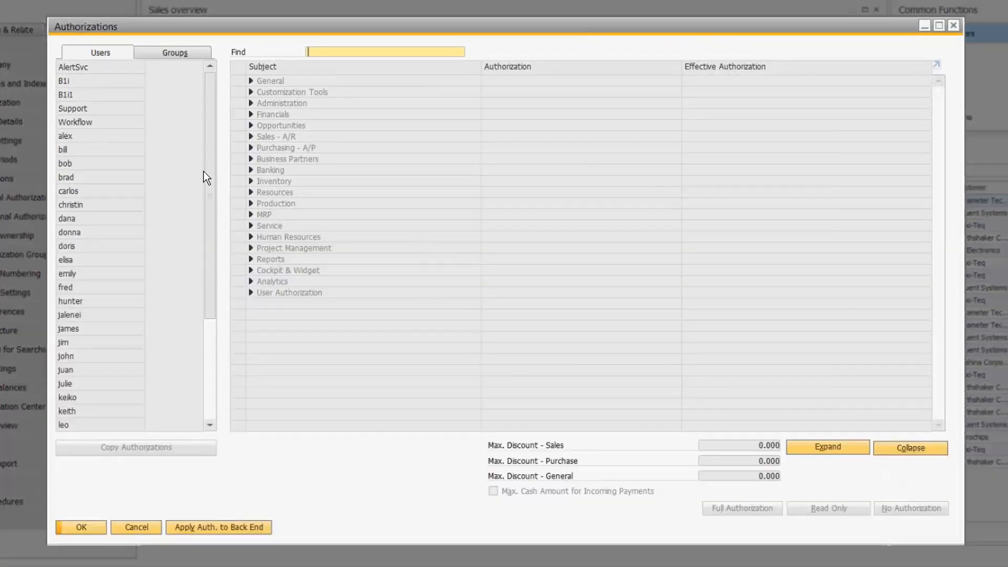
{"action": "left_click_drag", "start_coordinate": [212, 167], "coordinate": [224, 286]}
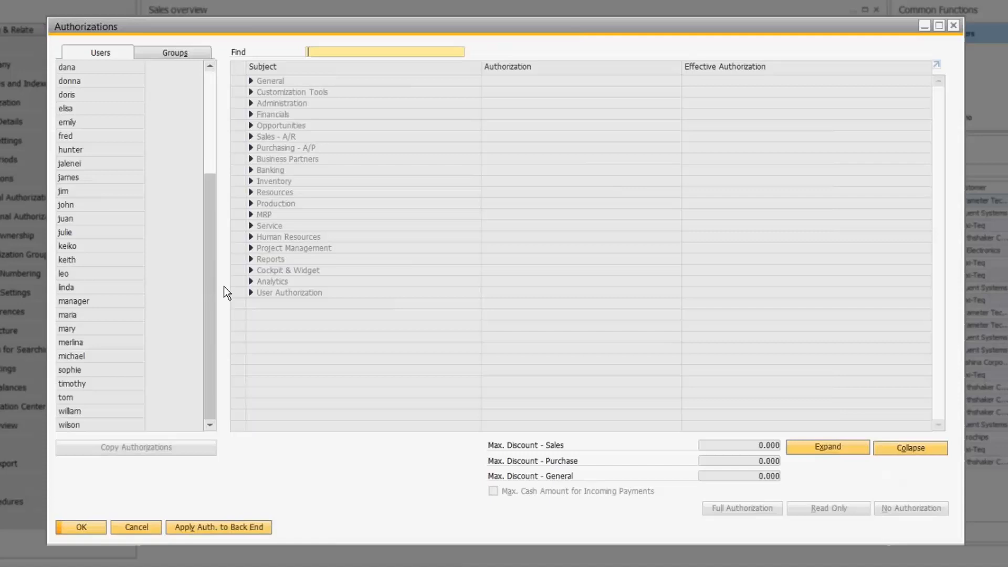
Step: Compare a fully authorized user with the restricted user, inspecting the restricted user's General items
{"action": "left_click", "coordinate": [71, 304]}
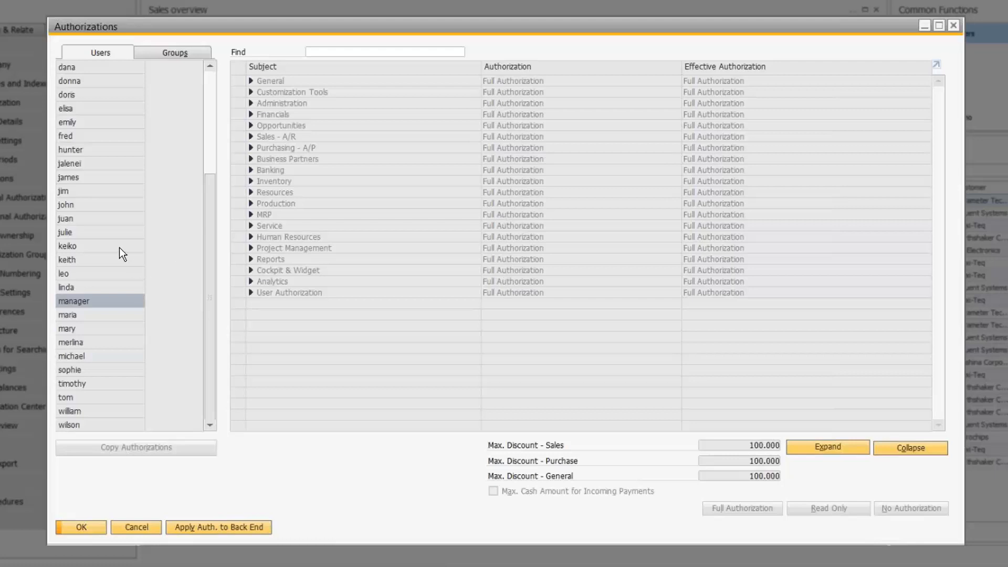
{"action": "left_click", "coordinate": [75, 162]}
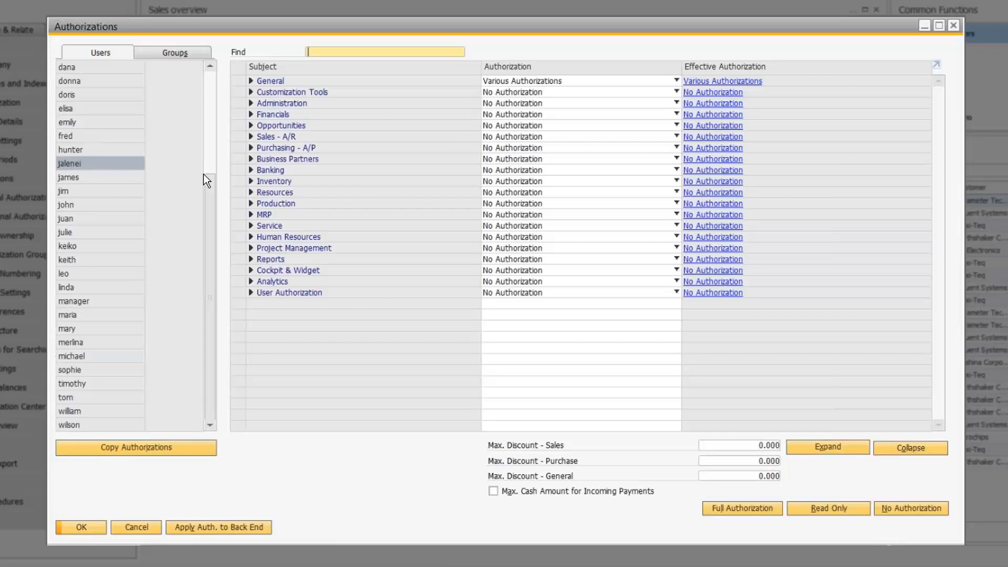
{"action": "left_click", "coordinate": [250, 81]}
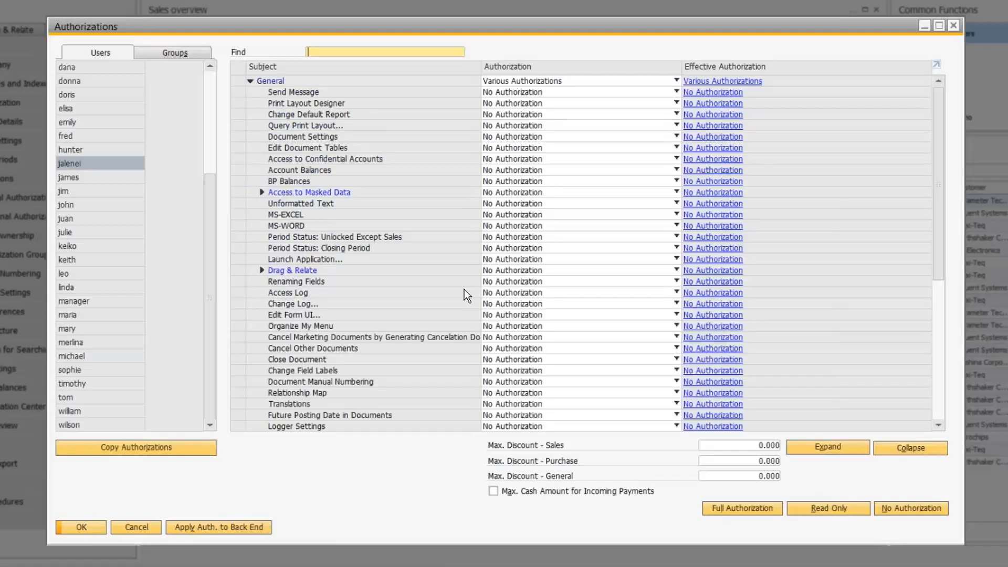
{"action": "scroll", "coordinate": [462, 289], "scroll_direction": "down", "scroll_amount": 4}
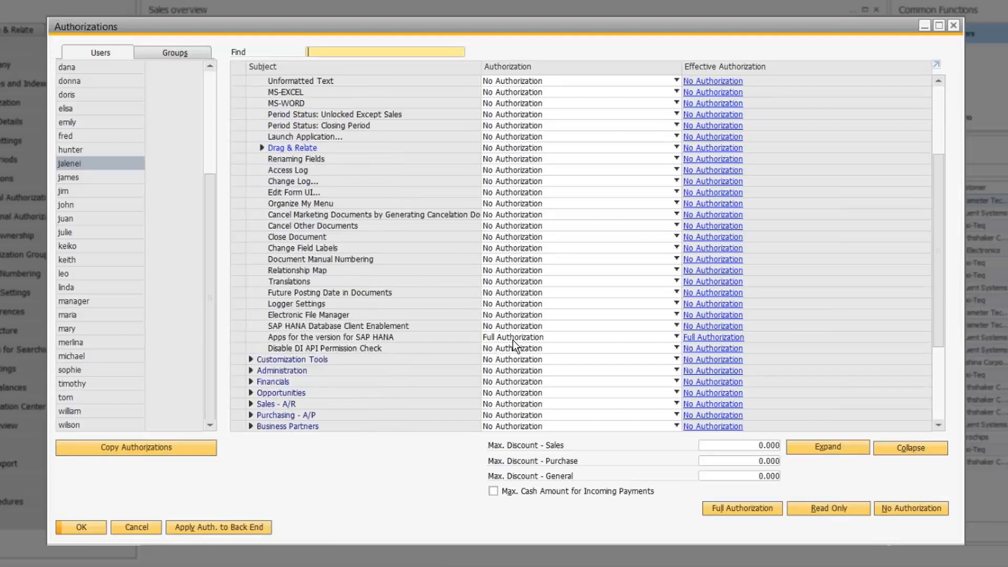
{"action": "scroll", "coordinate": [297, 118], "scroll_direction": "up", "scroll_amount": 4}
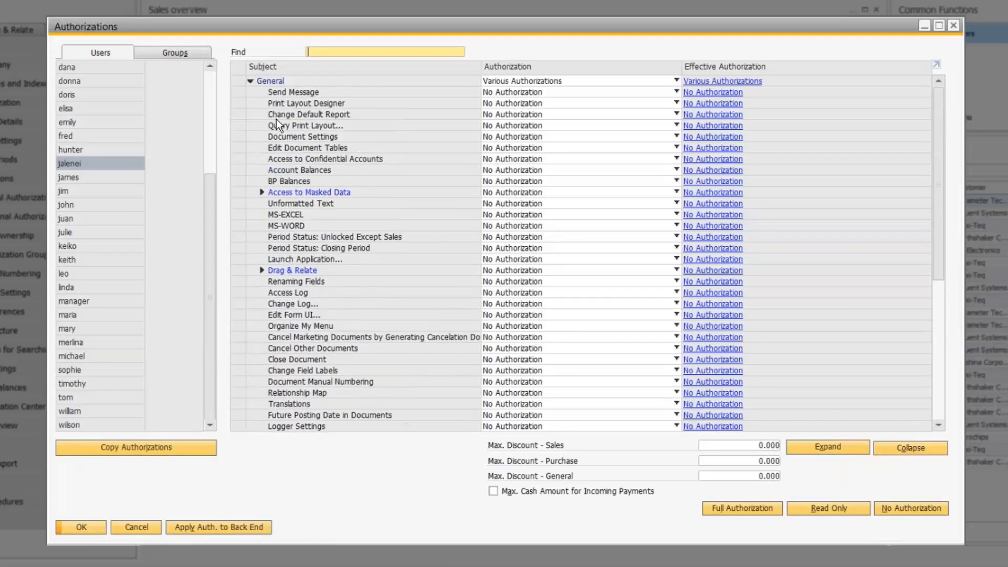
{"action": "left_click", "coordinate": [250, 80]}
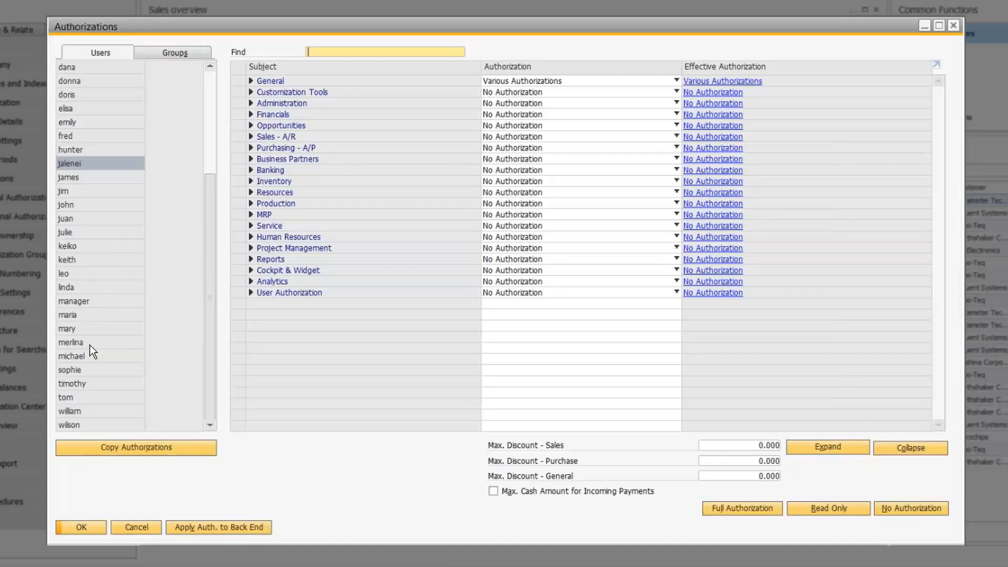
Step: Review the mixed-permission user's Sales - A/R rights, keeping Sales Quotation at Full Authorization
{"action": "left_click", "coordinate": [71, 373]}
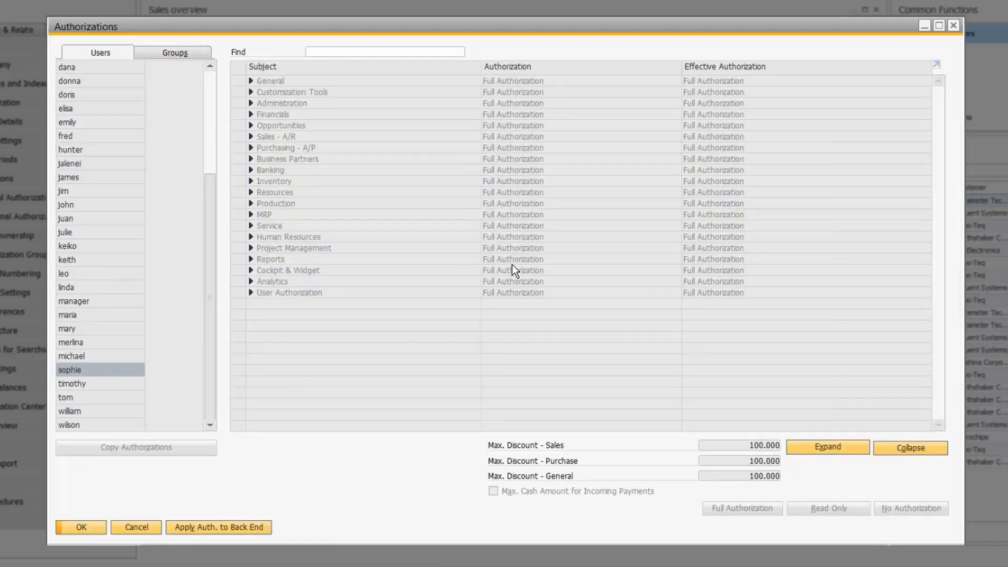
{"action": "left_click", "coordinate": [97, 356]}
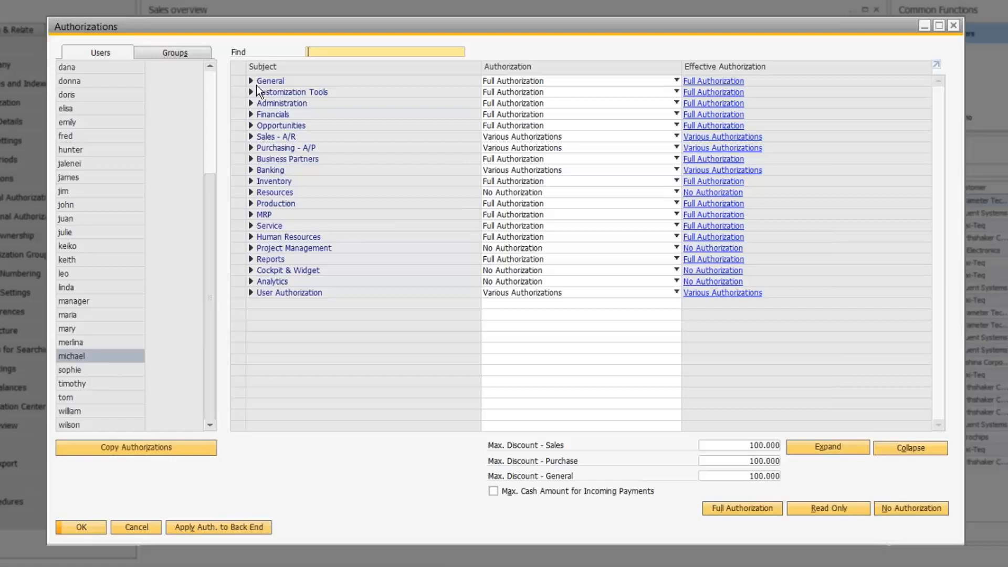
{"action": "left_click", "coordinate": [250, 136]}
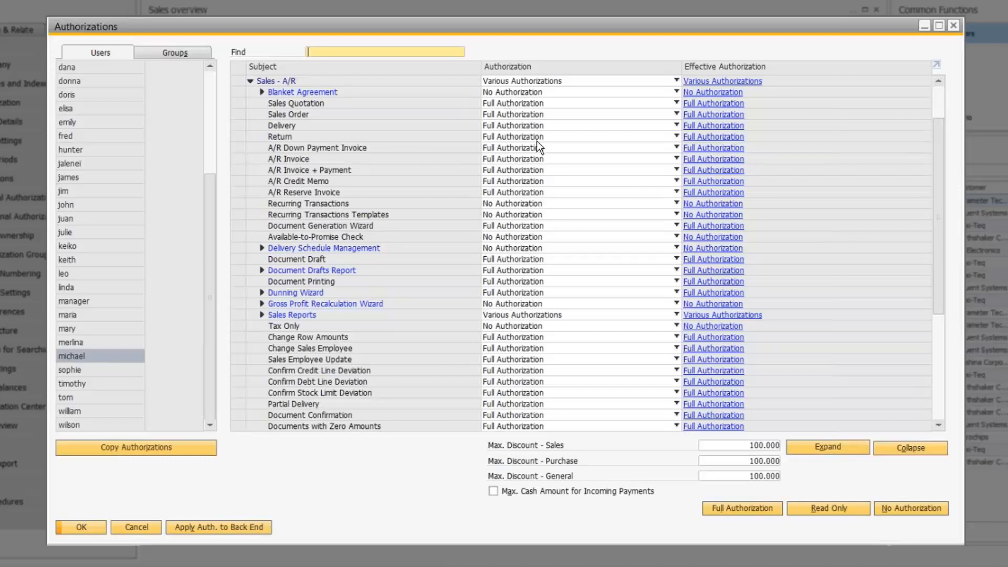
{"action": "left_click", "coordinate": [501, 102]}
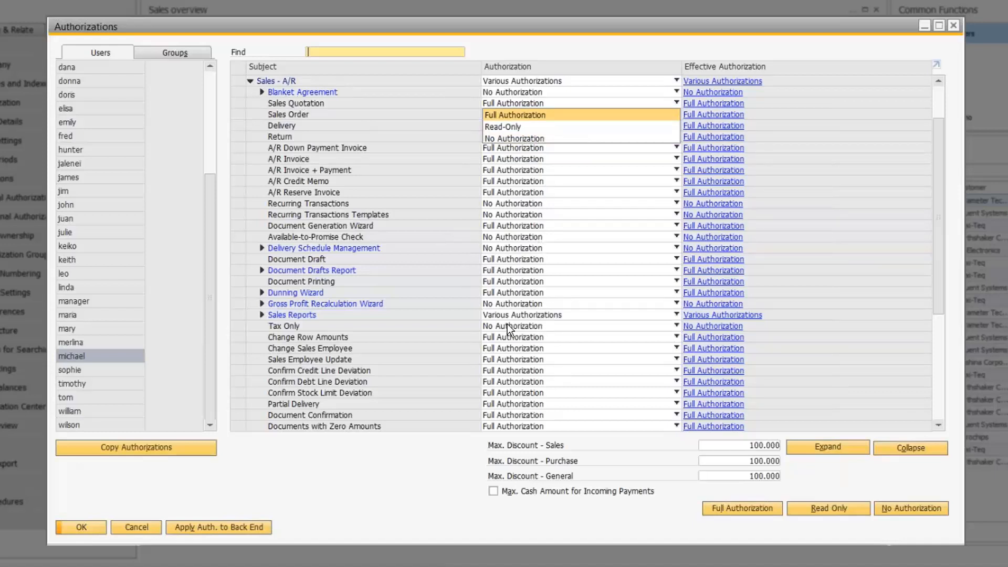
{"action": "key", "text": "Return"}
{"action": "left_click", "coordinate": [250, 81]}
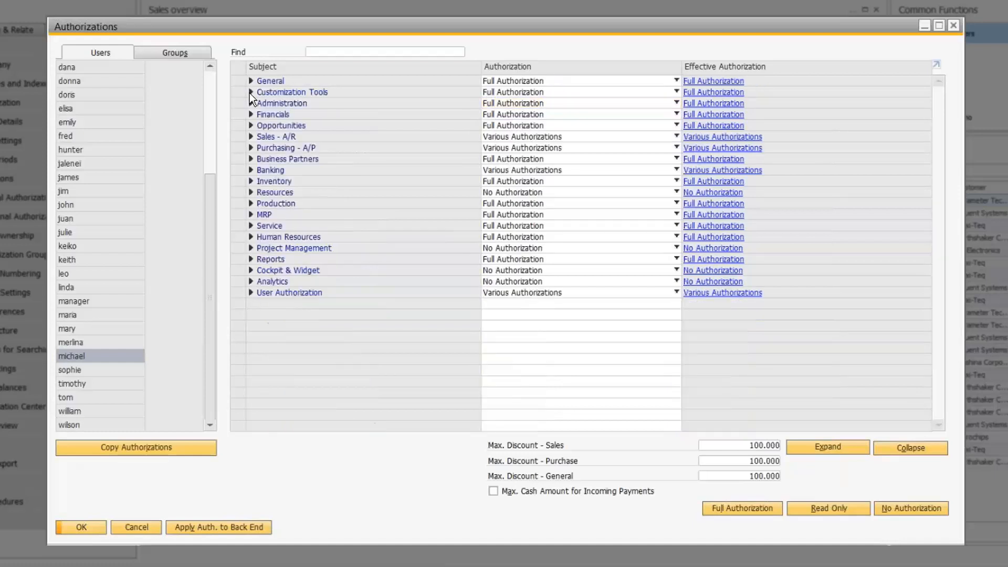
{"action": "left_click", "coordinate": [87, 356]}
Step: Copy the mixed-permission user's authorizations onto the restricted user and compare the results
{"action": "left_click_drag", "start_coordinate": [89, 356], "coordinate": [84, 163]}
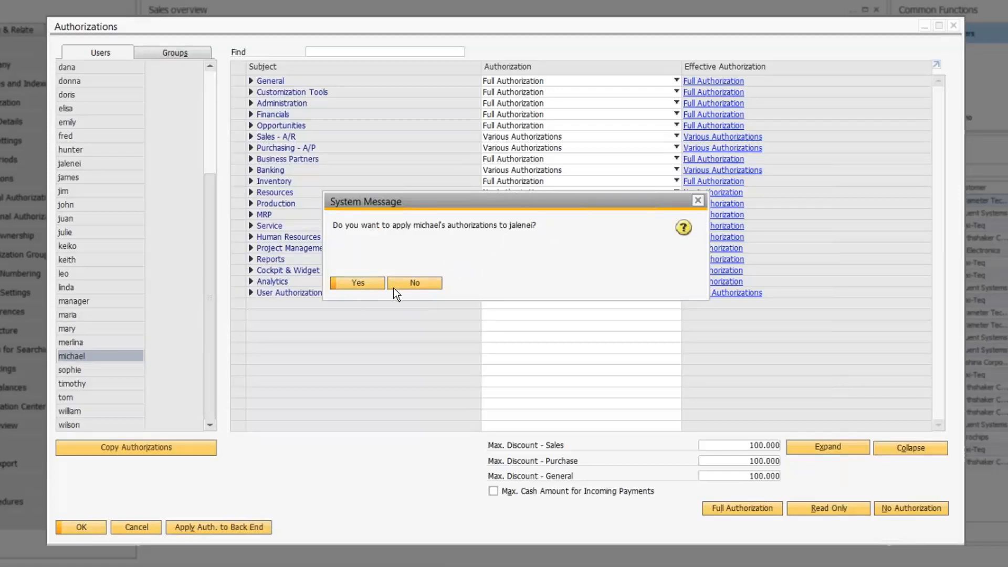
{"action": "left_click", "coordinate": [364, 284]}
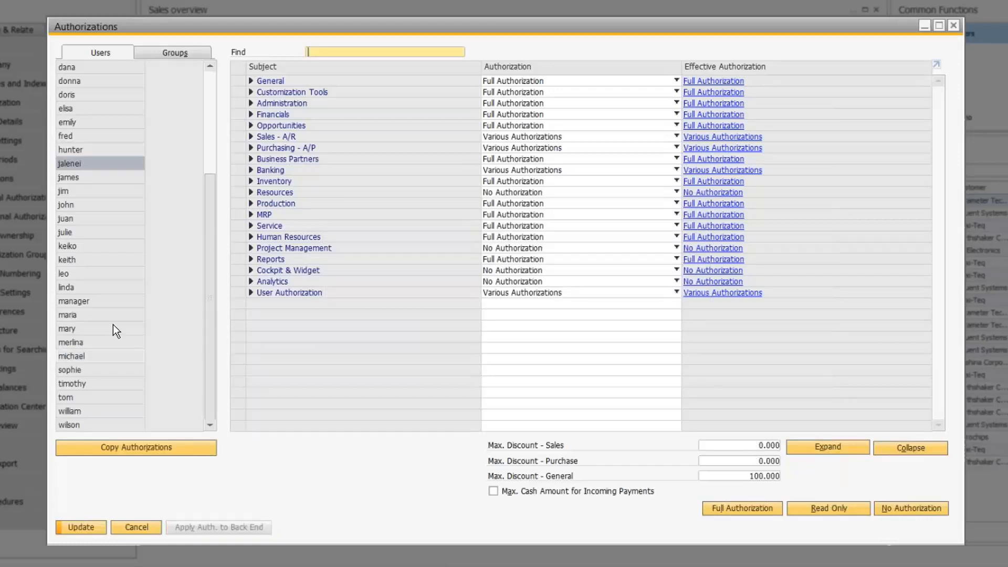
{"action": "left_click", "coordinate": [88, 355]}
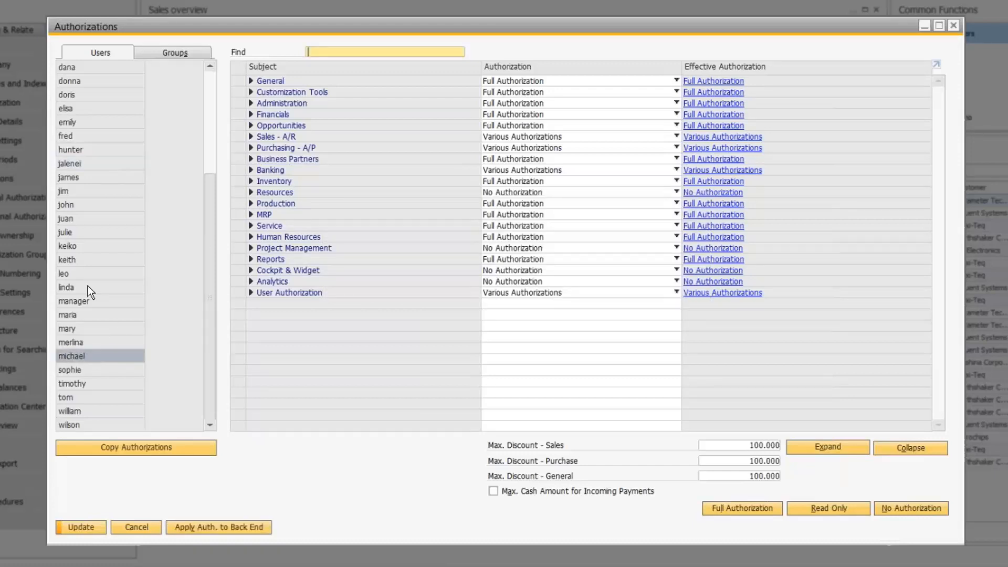
{"action": "left_click", "coordinate": [87, 163]}
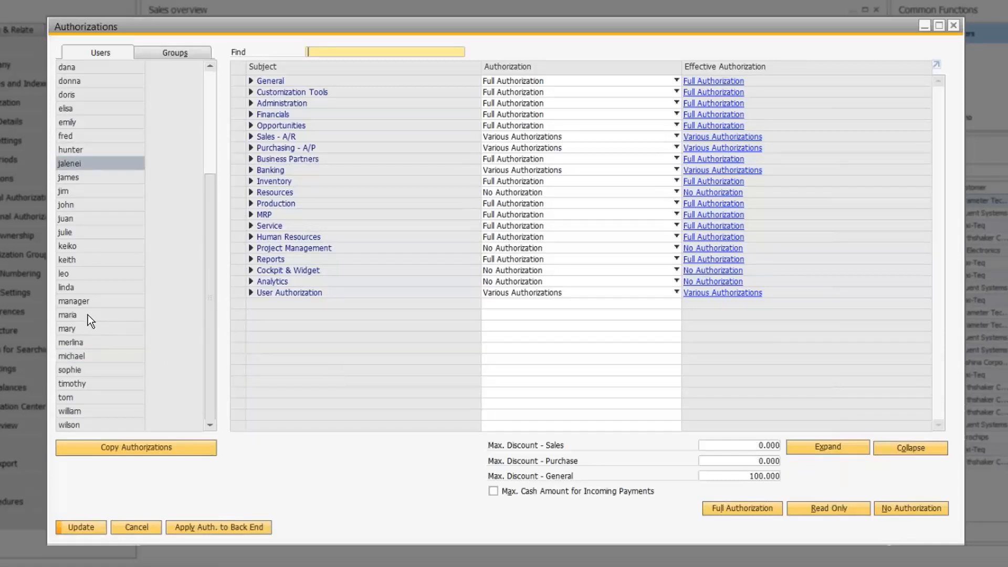
{"action": "left_click", "coordinate": [78, 369]}
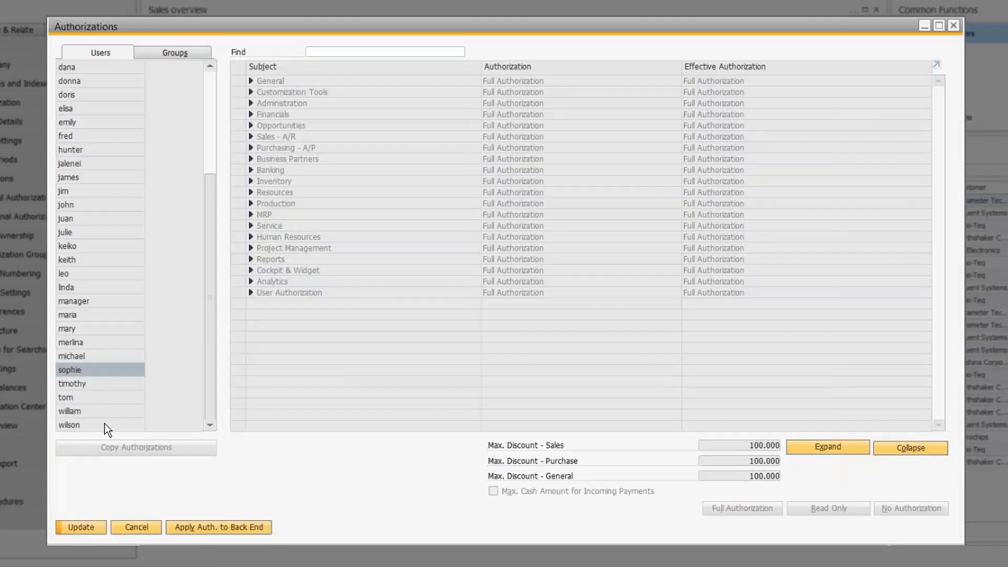
{"action": "left_click", "coordinate": [76, 357]}
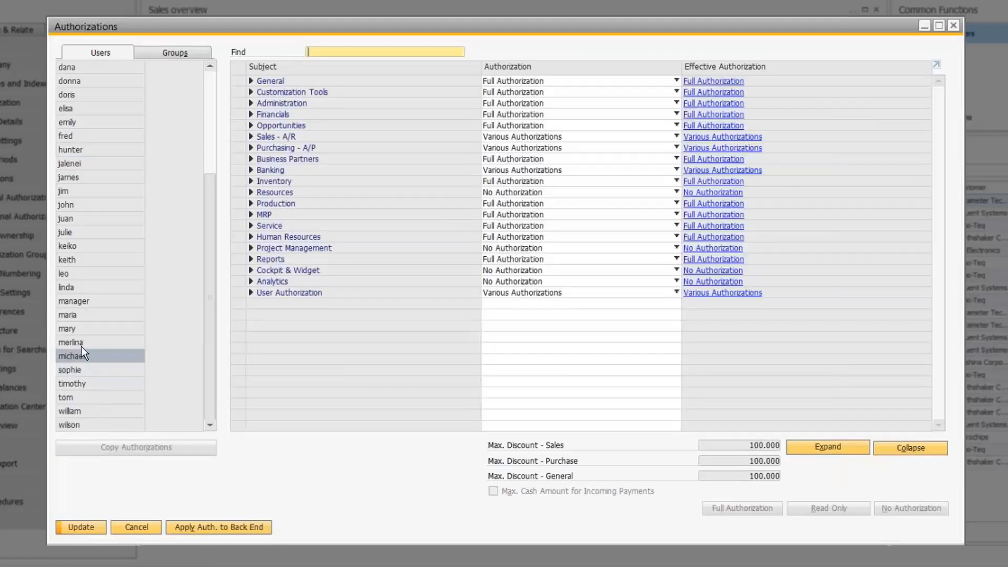
Step: Step through other users and open Copy Authorizations for the chosen one
{"action": "left_click", "coordinate": [83, 339]}
{"action": "left_click", "coordinate": [84, 328]}
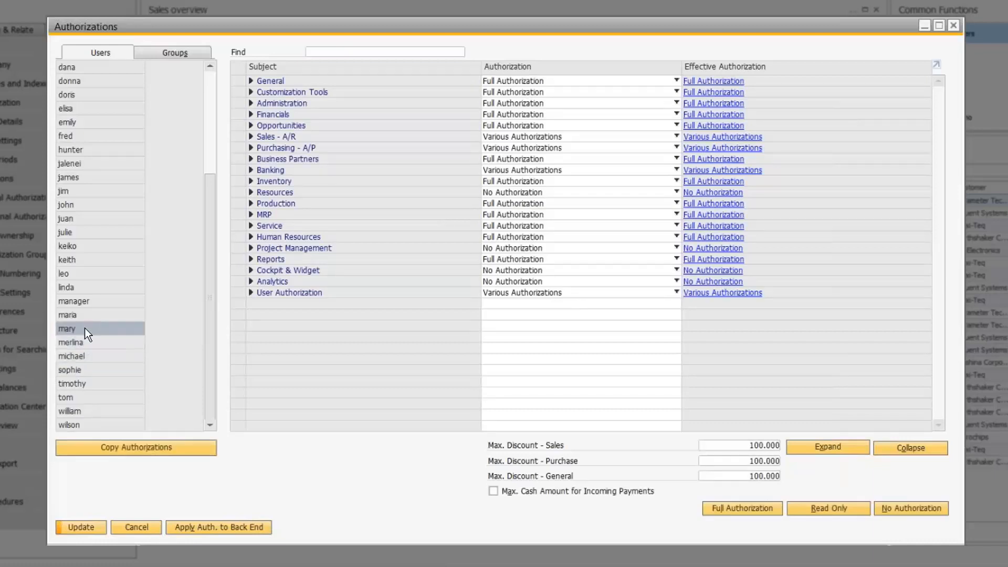
{"action": "left_click", "coordinate": [76, 312]}
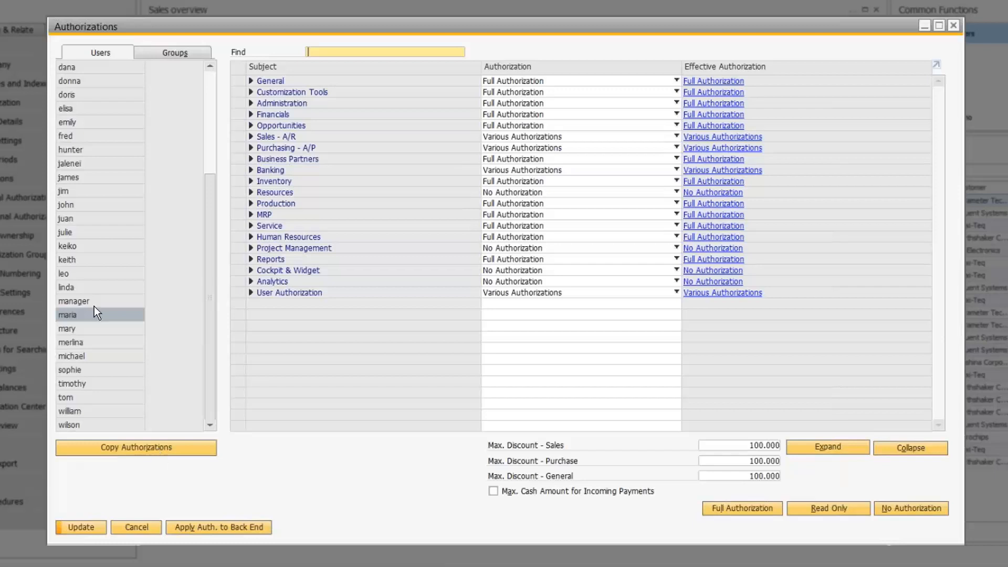
{"action": "left_click", "coordinate": [131, 446]}
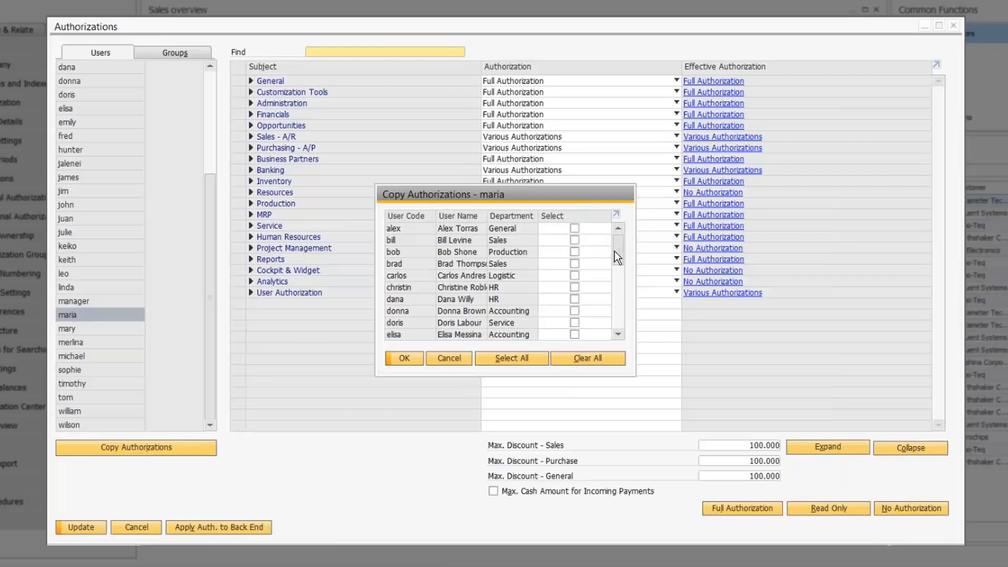
Step: Copy the selected user's authorizations to the restricted user and a purchasing user, confirming the prompt
{"action": "left_click_drag", "start_coordinate": [614, 251], "coordinate": [618, 285]}
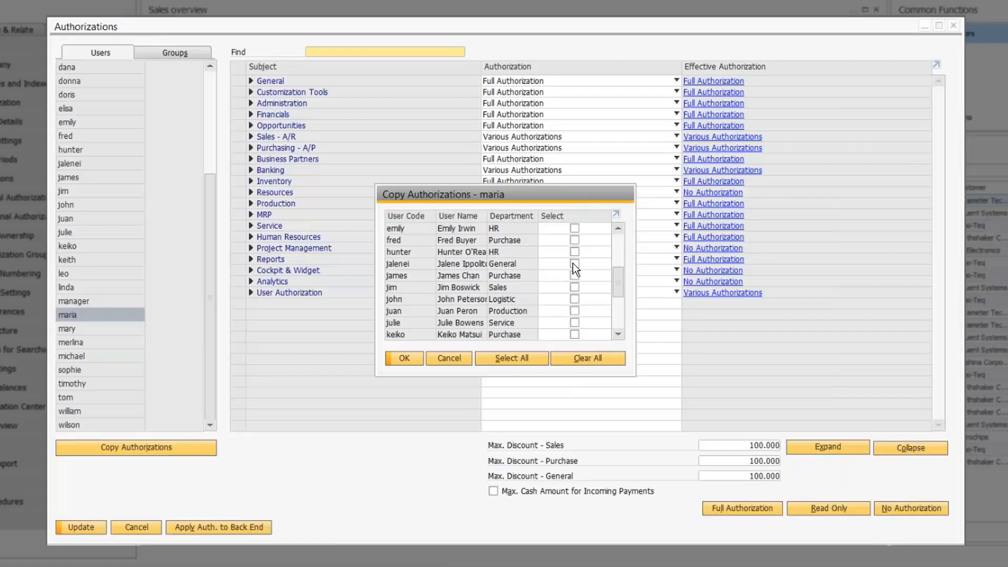
{"action": "left_click", "coordinate": [575, 265]}
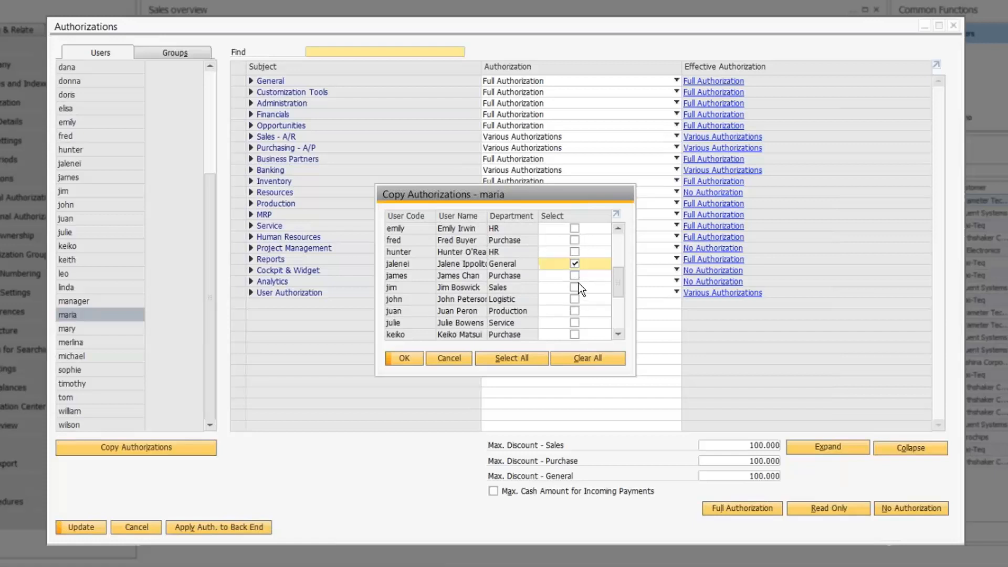
{"action": "left_click", "coordinate": [576, 241]}
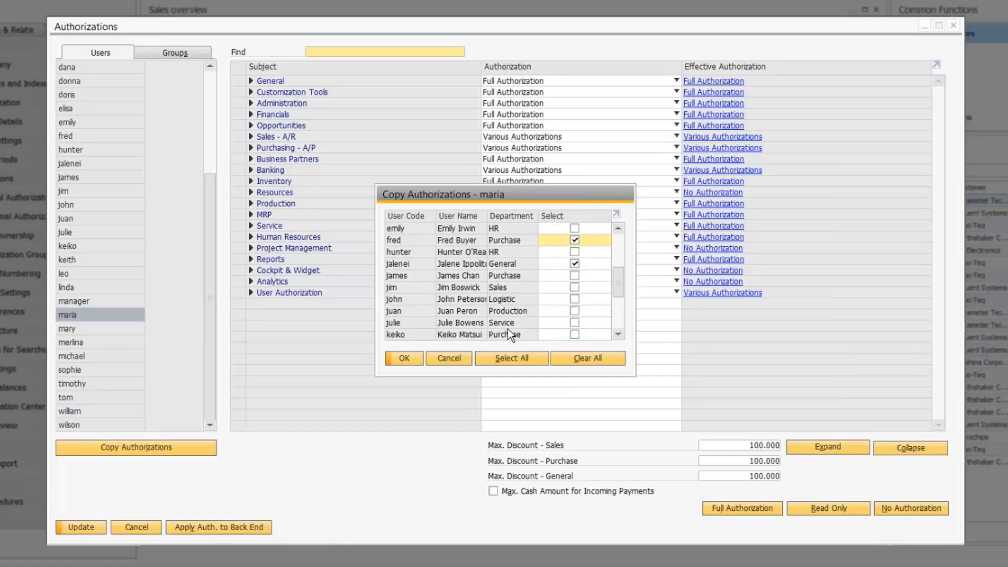
{"action": "left_click", "coordinate": [404, 358]}
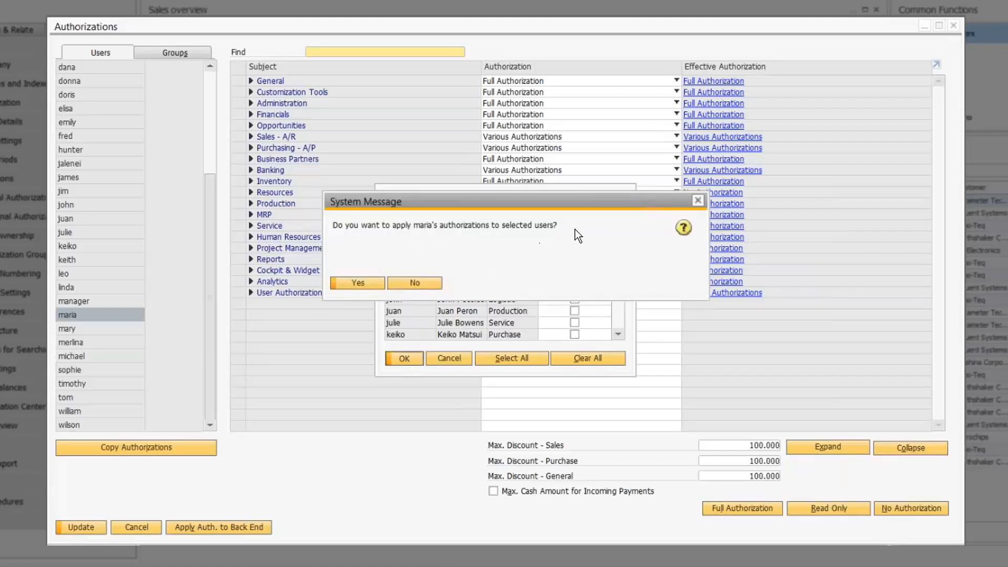
{"action": "left_click", "coordinate": [369, 285]}
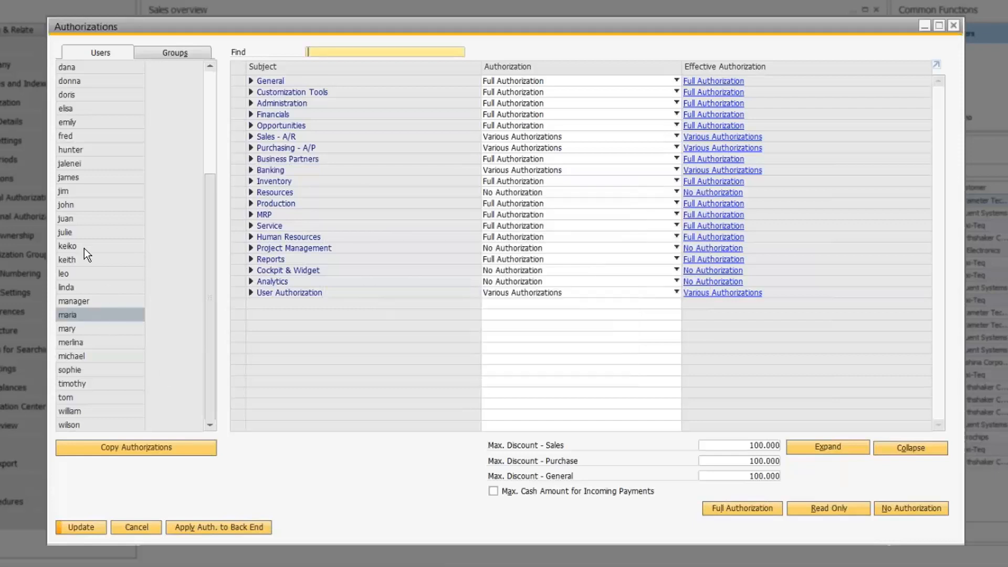
{"action": "left_click", "coordinate": [80, 161]}
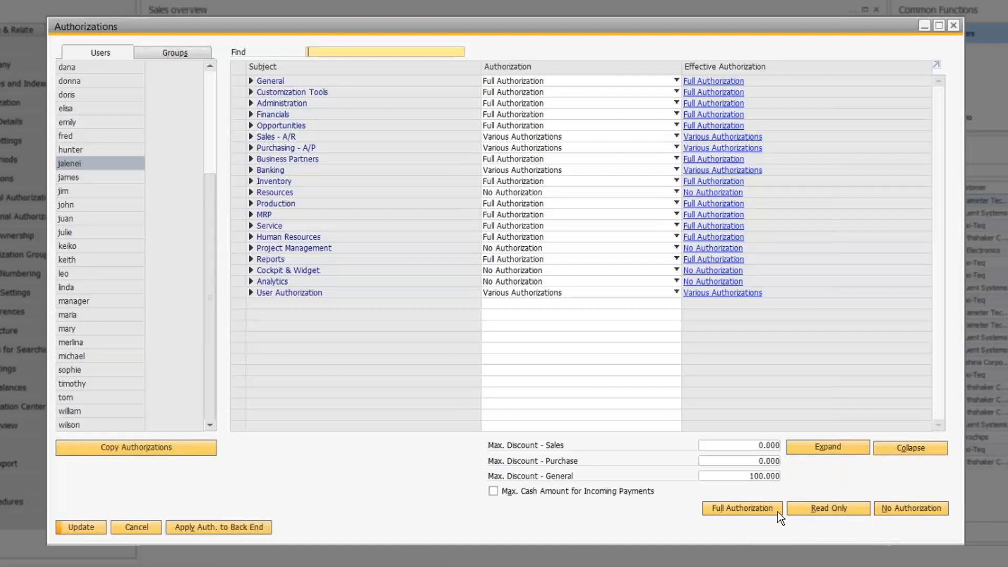
Step: Switch the restricted user from Read Only to Full Authorization on all subjects and update
{"action": "left_click", "coordinate": [815, 508]}
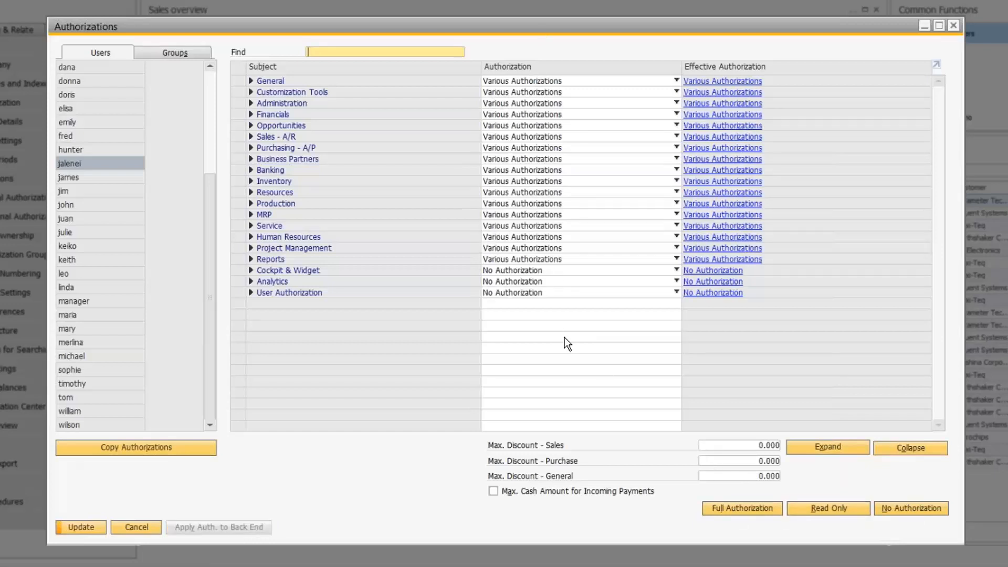
{"action": "left_click", "coordinate": [745, 508]}
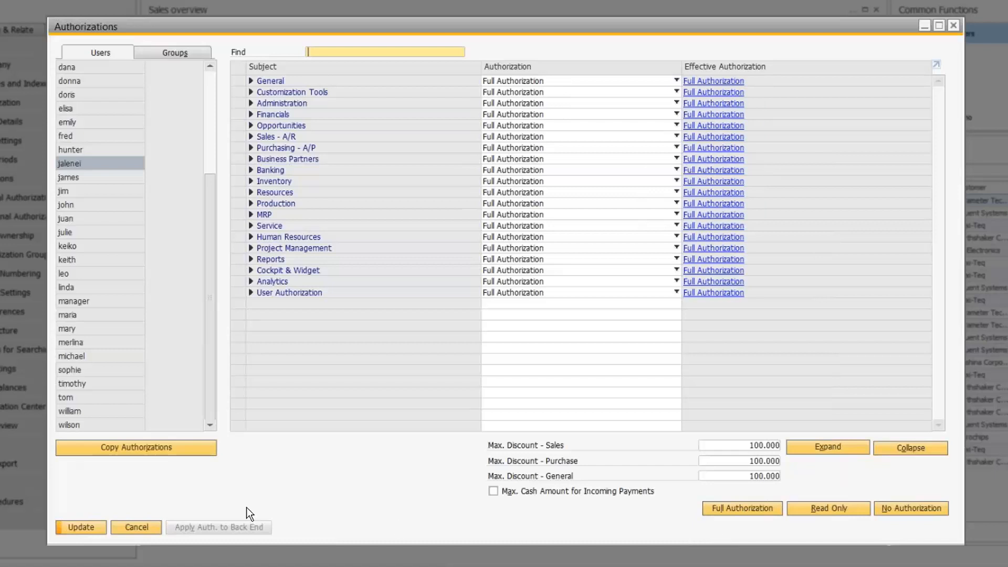
{"action": "left_click", "coordinate": [81, 527]}
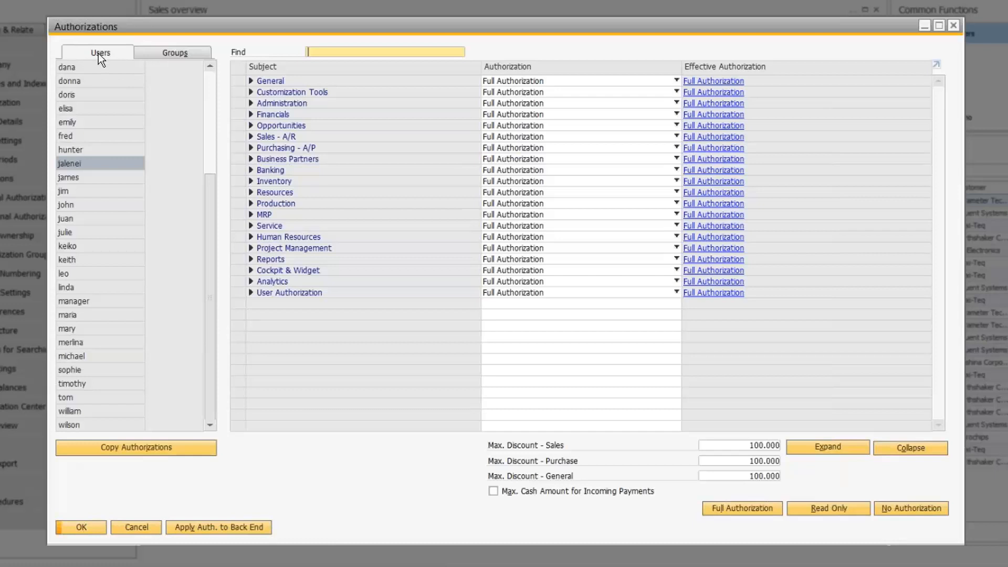
Step: View the Finance group's authorizations, then open Authorization Groups under Administration > System Initialization > Authorizations
{"action": "left_click", "coordinate": [174, 53]}
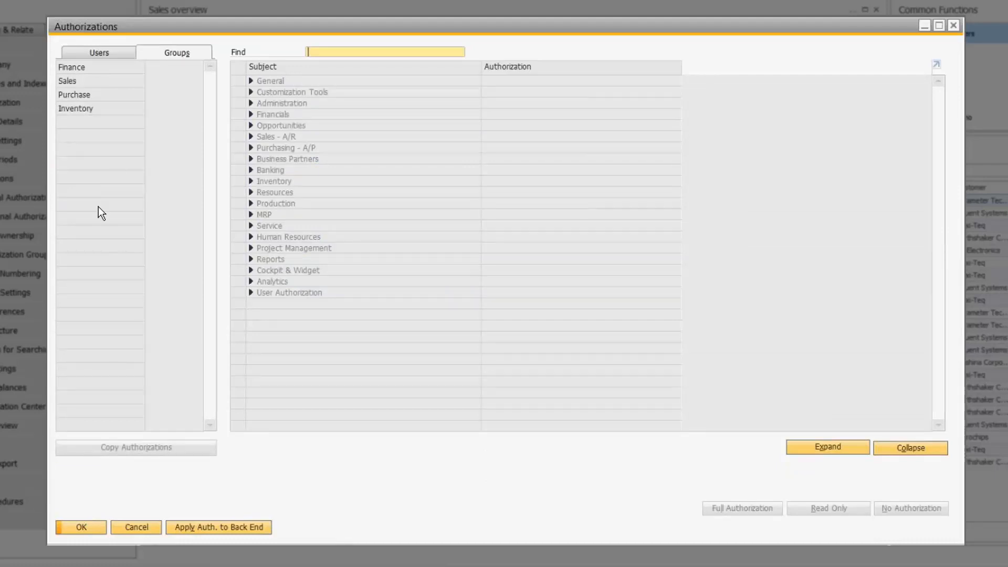
{"action": "left_click", "coordinate": [81, 67]}
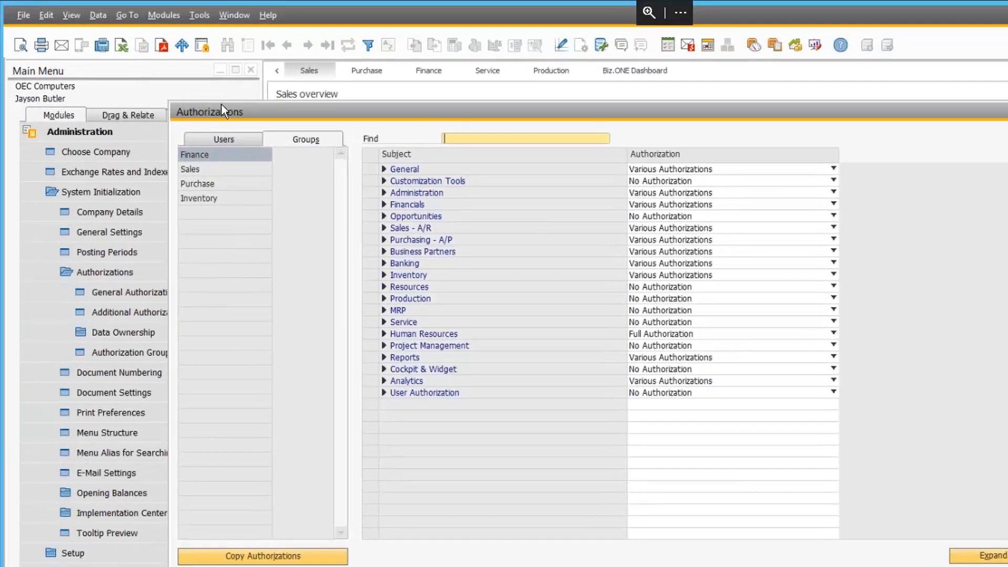
{"action": "left_click", "coordinate": [165, 13]}
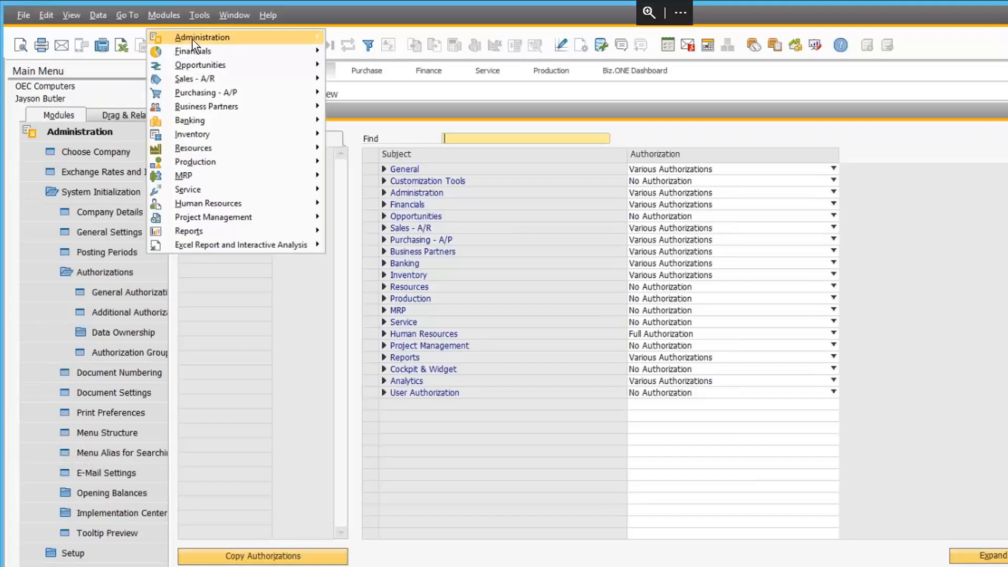
{"action": "mouse_move", "coordinate": [192, 39]}
{"action": "mouse_move", "coordinate": [376, 80]}
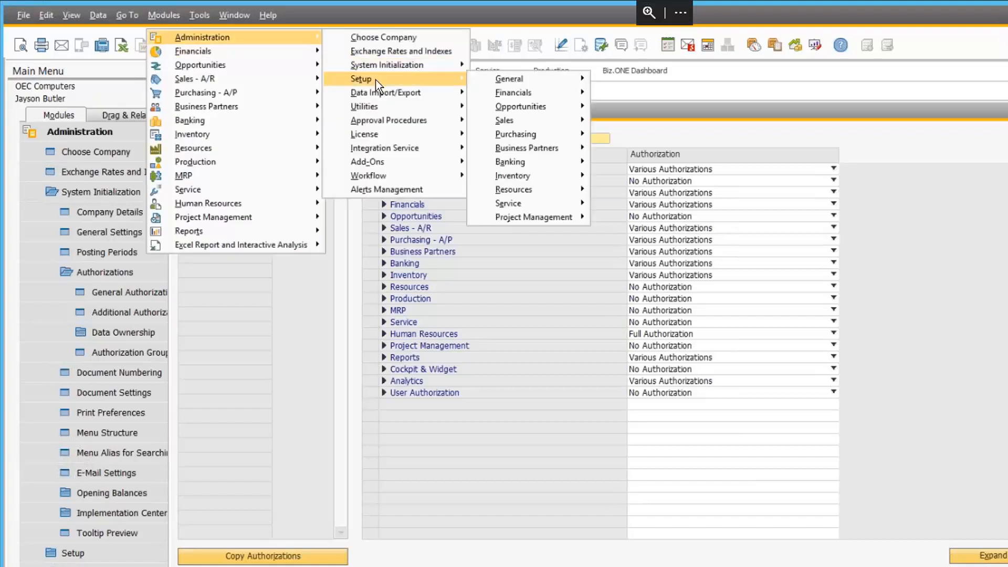
{"action": "mouse_move", "coordinate": [433, 64]}
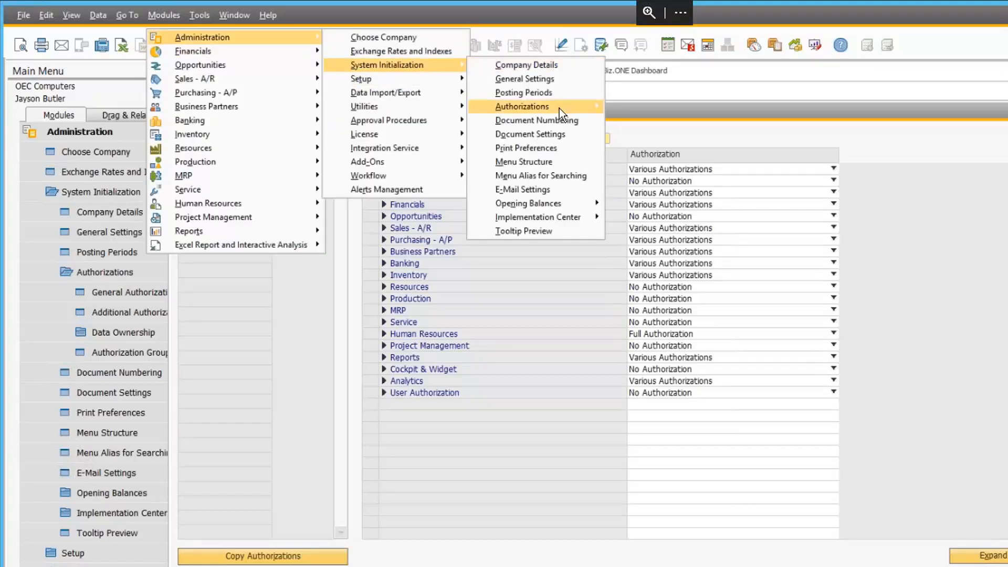
{"action": "mouse_move", "coordinate": [559, 108]}
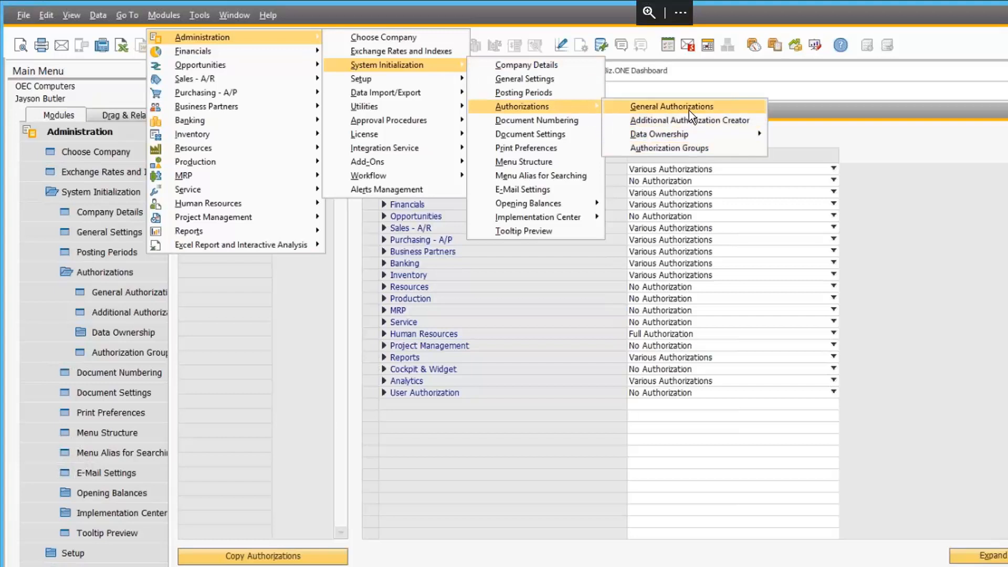
{"action": "left_click", "coordinate": [651, 148]}
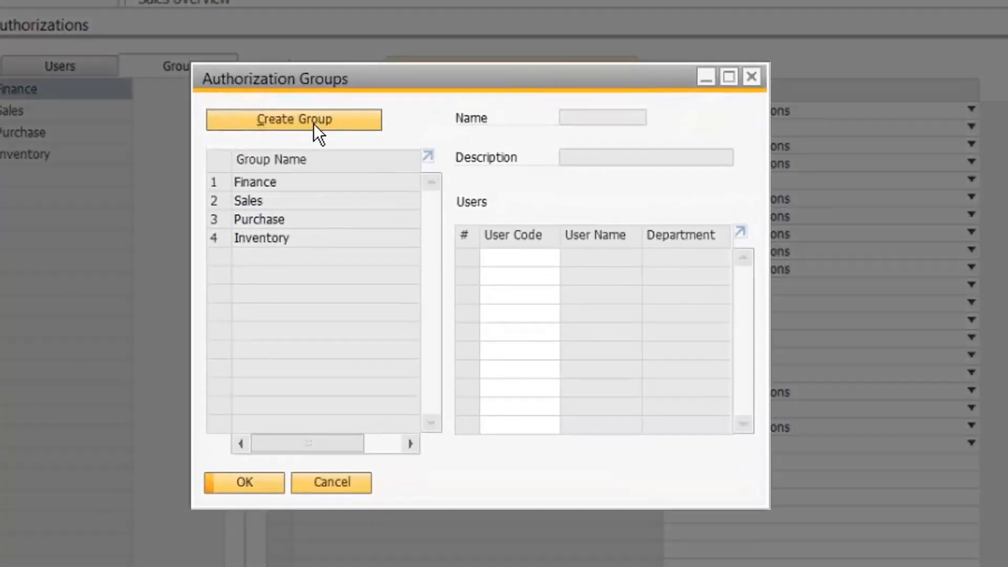
Step: Create authorization group 'Shipping' with description 'Shipping/Recieving Auth' and add it
{"action": "left_click", "coordinate": [314, 122]}
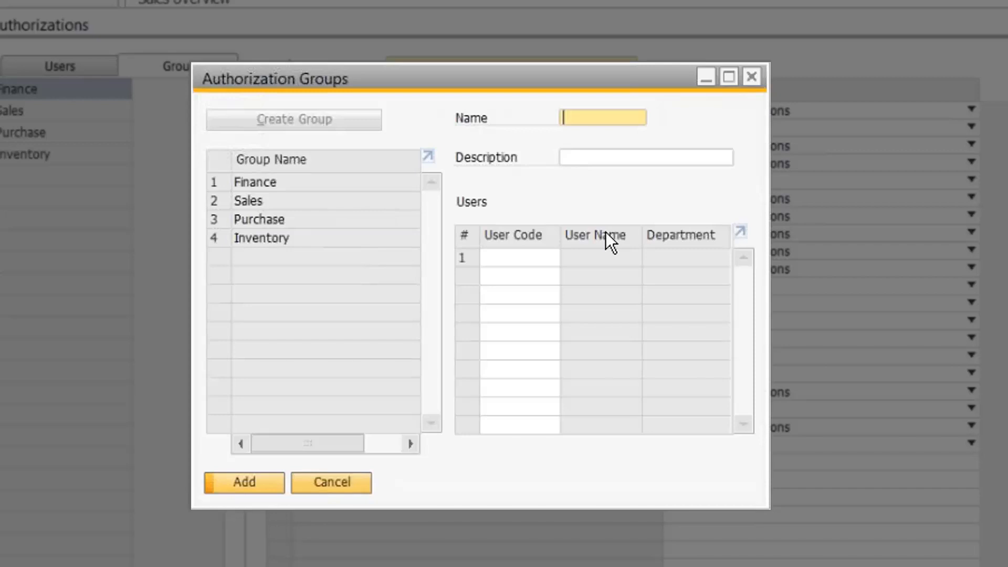
{"action": "type", "text": "Shipping"}
{"action": "key", "text": "Tab"}
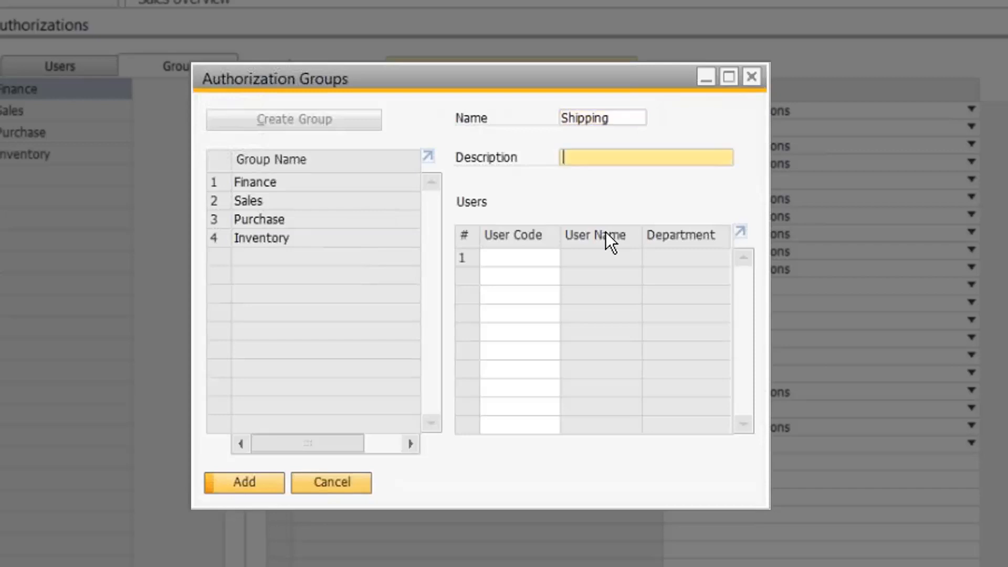
{"action": "type", "text": "Shipping"}
{"action": "key", "text": "BackSpace"}
{"action": "type", "text": "/"}
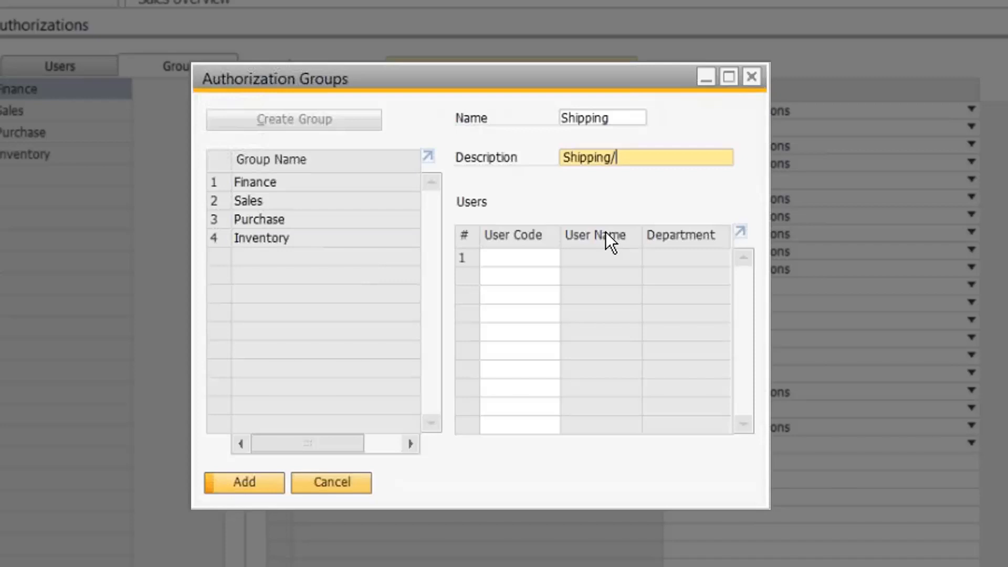
{"action": "type", "text": "Recieving Auth"}
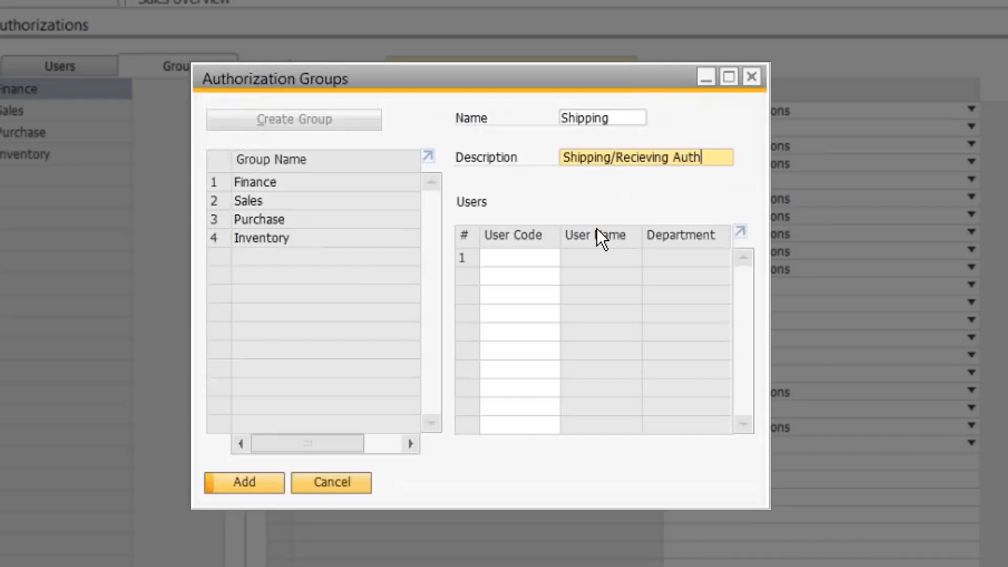
{"action": "left_click", "coordinate": [256, 475]}
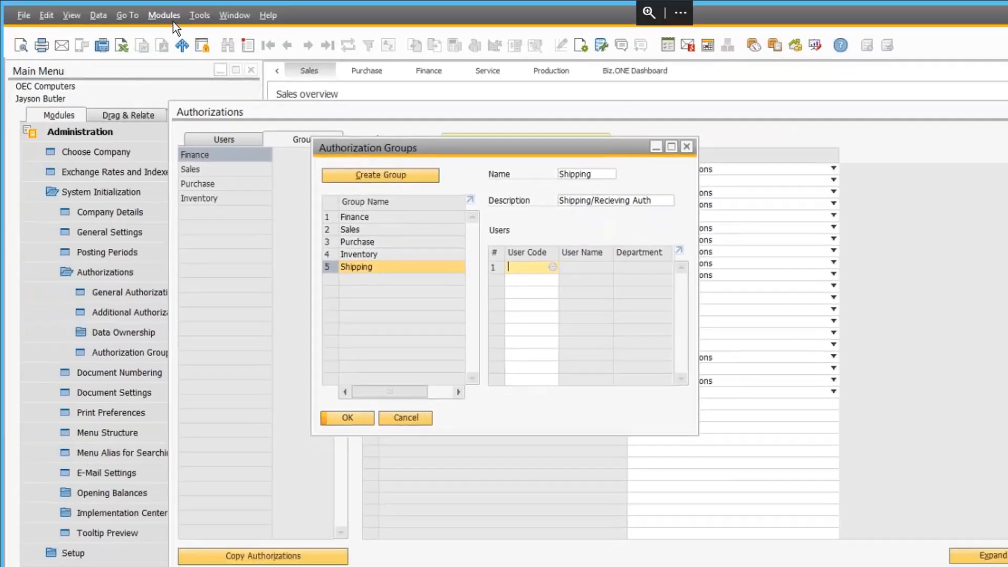
Step: Open the Users setup form under Administration > Setup > General and browse to Workflow
{"action": "left_click", "coordinate": [167, 16]}
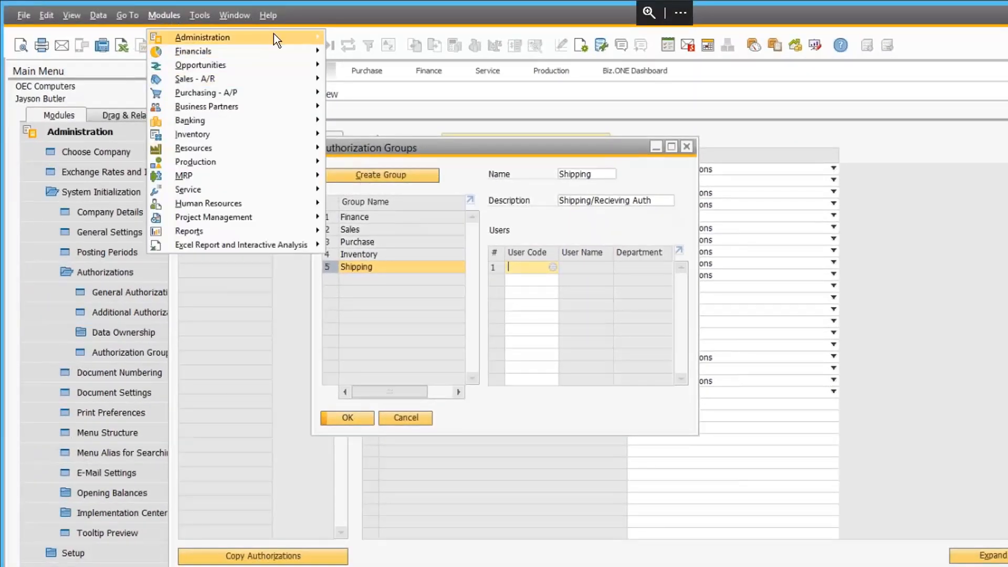
{"action": "mouse_move", "coordinate": [265, 36]}
{"action": "mouse_move", "coordinate": [421, 77]}
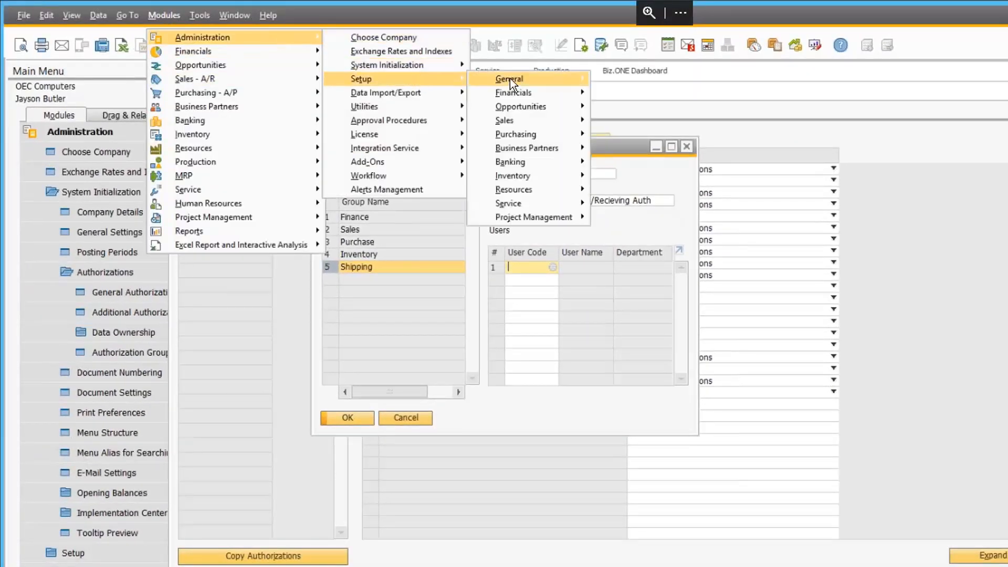
{"action": "mouse_move", "coordinate": [509, 78]}
{"action": "left_click", "coordinate": [652, 79]}
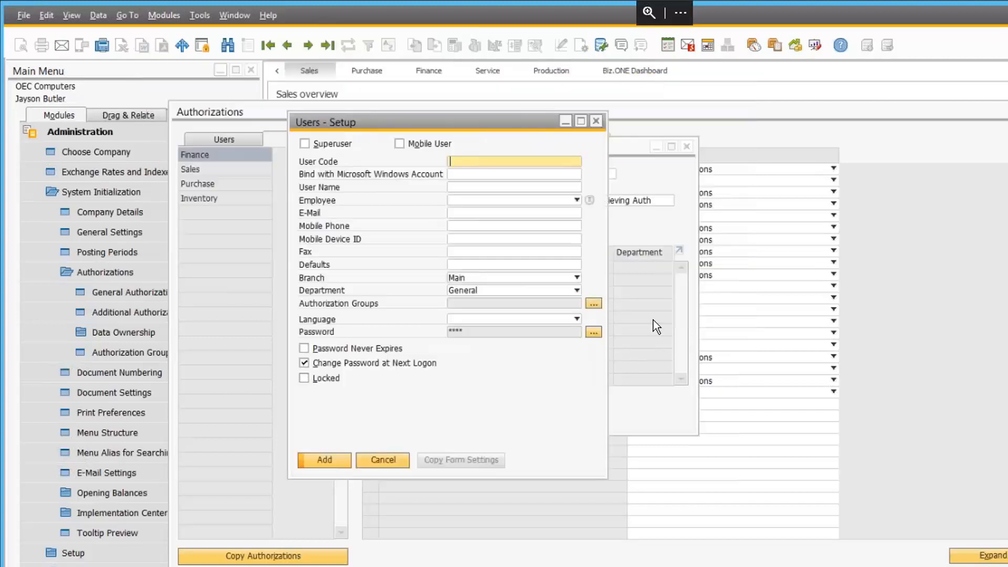
{"action": "left_click", "coordinate": [310, 45]}
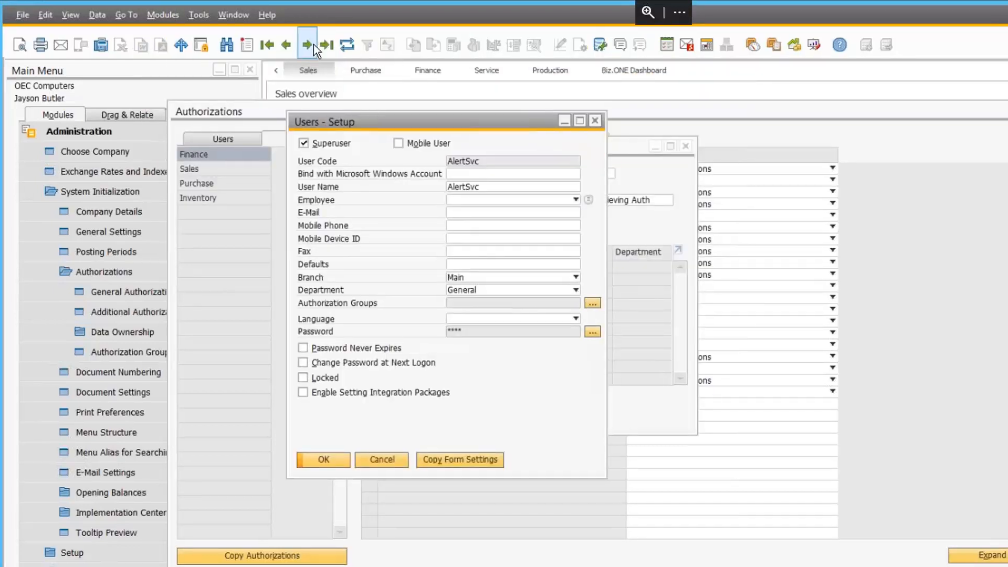
{"action": "key", "text": "ctrl+Right"}
{"action": "key", "text": "ctrl+Right"}
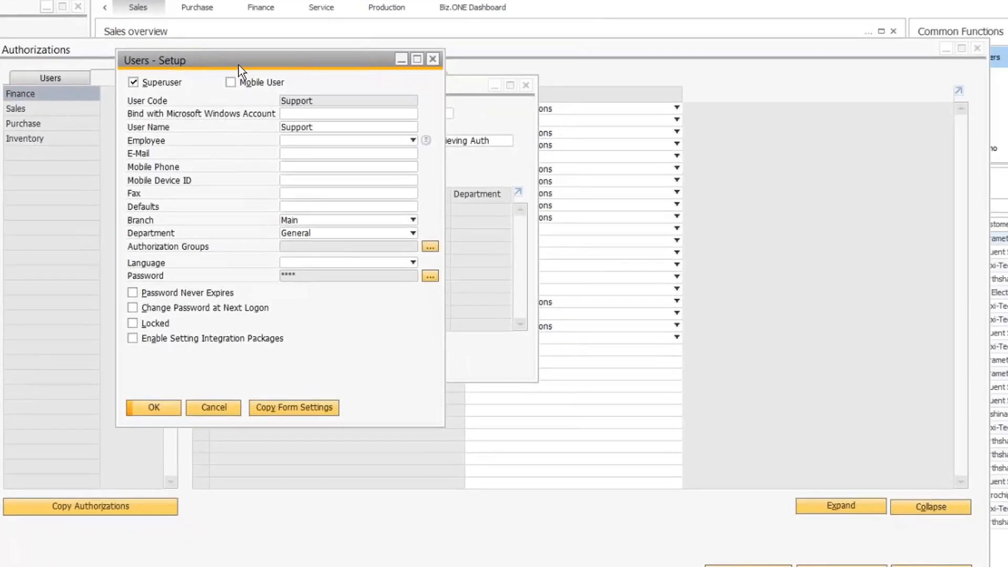
{"action": "key", "text": "ctrl+Right"}
Step: Add the Shipping group to Workflow, update, and verify Shipping lists Workflow before closing
{"action": "left_click", "coordinate": [432, 248]}
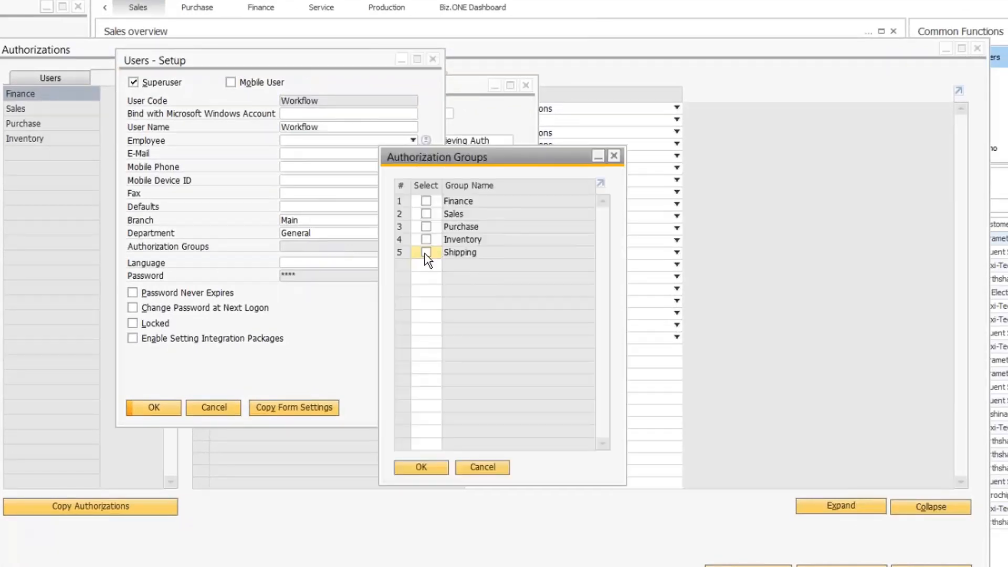
{"action": "left_click", "coordinate": [426, 253]}
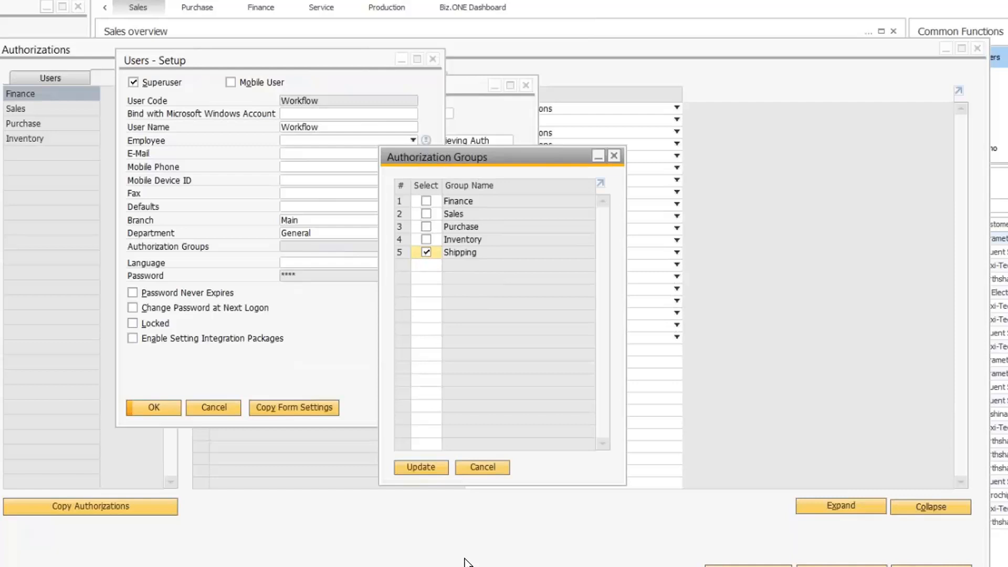
{"action": "left_click", "coordinate": [421, 467]}
{"action": "left_click", "coordinate": [157, 408]}
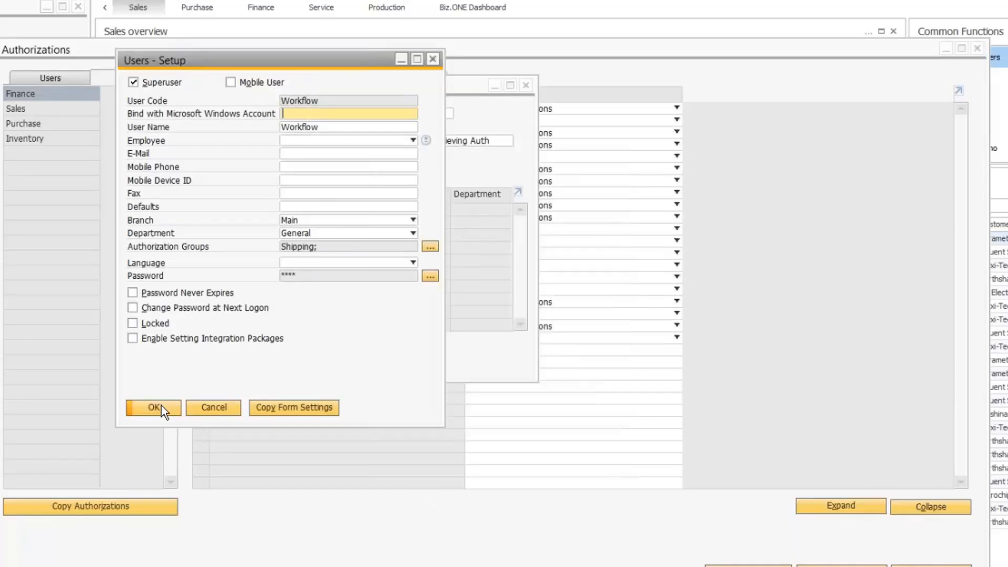
{"action": "left_click", "coordinate": [152, 407]}
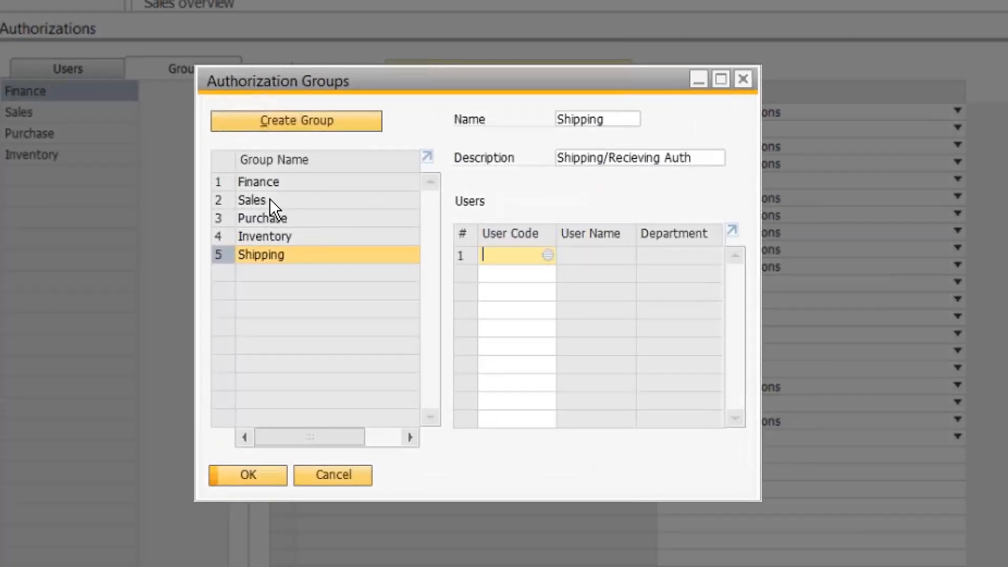
{"action": "left_click", "coordinate": [271, 203]}
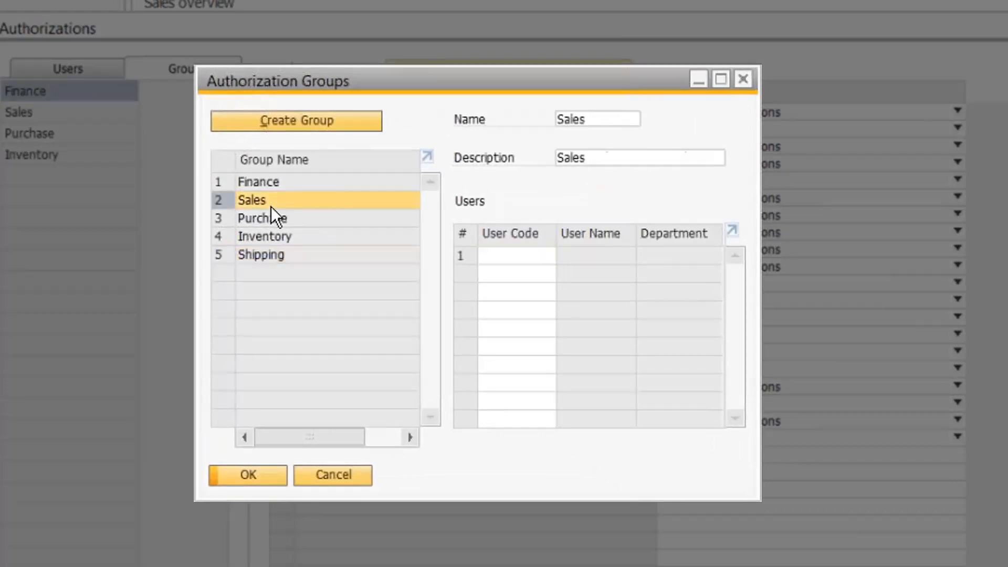
{"action": "left_click", "coordinate": [254, 254]}
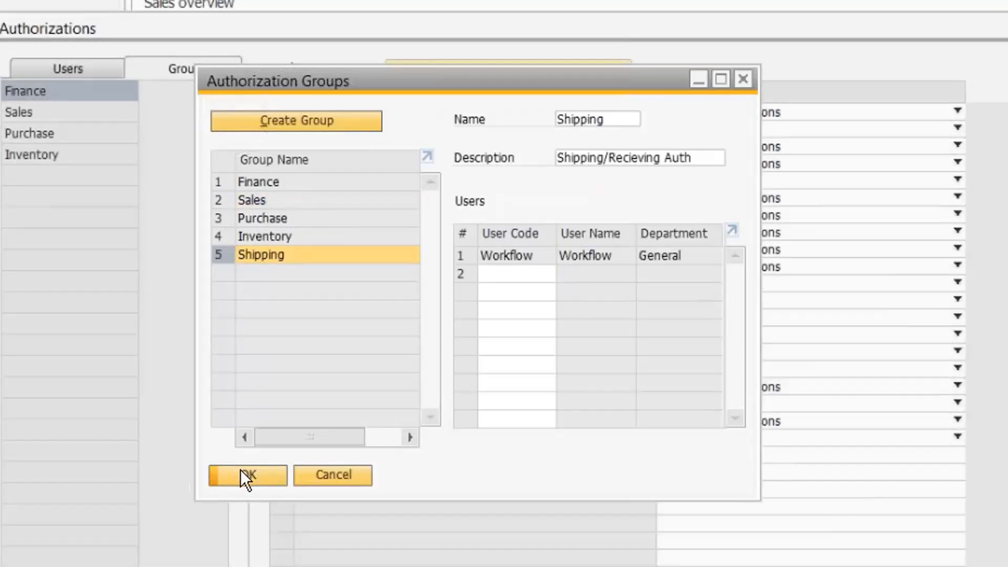
{"action": "left_click", "coordinate": [241, 473]}
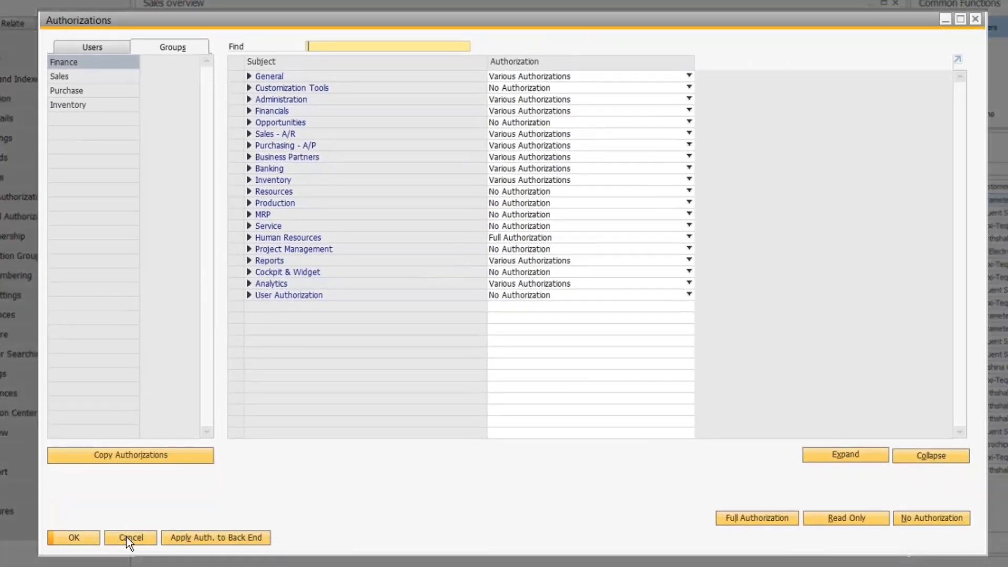
Step: Select the Shipping group in the Groups view and expand Purchasing - A/P
{"action": "left_click", "coordinate": [99, 44]}
{"action": "left_click", "coordinate": [168, 47]}
{"action": "left_click", "coordinate": [74, 120]}
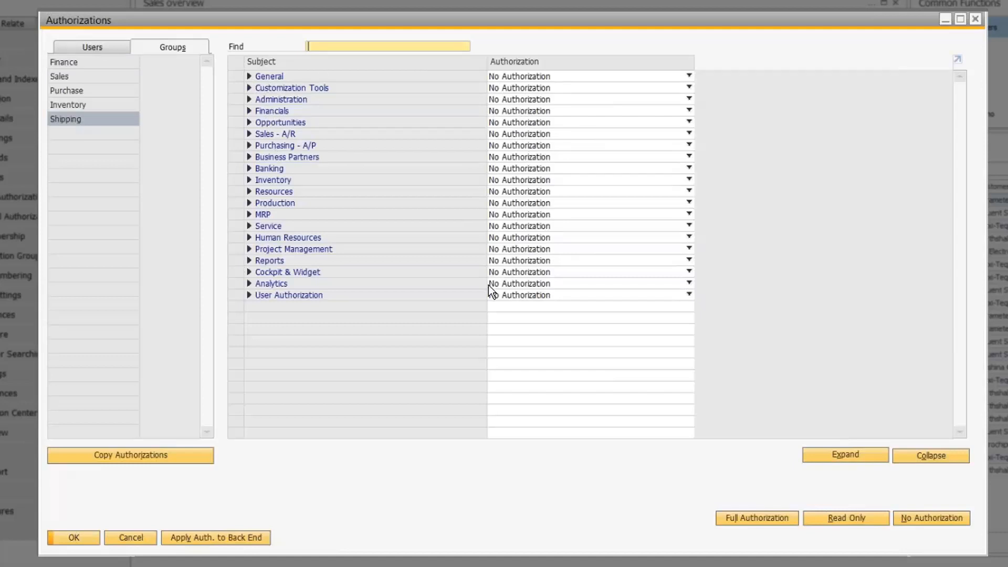
{"action": "left_click", "coordinate": [249, 145]}
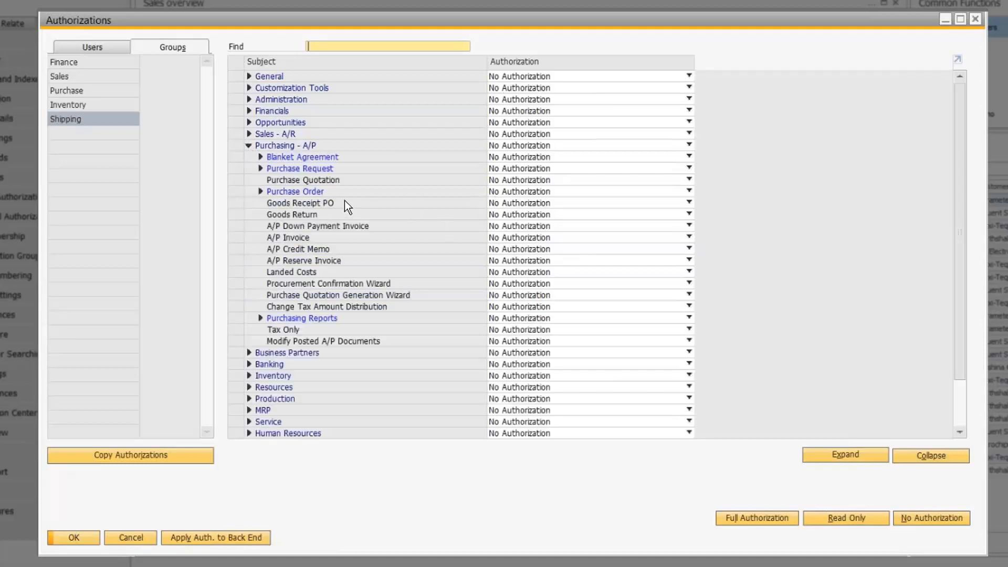
Step: Set Goods Receipt PO to Full Authorization and A/P Invoice to Read-Only, then update and confirm
{"action": "left_click", "coordinate": [508, 202]}
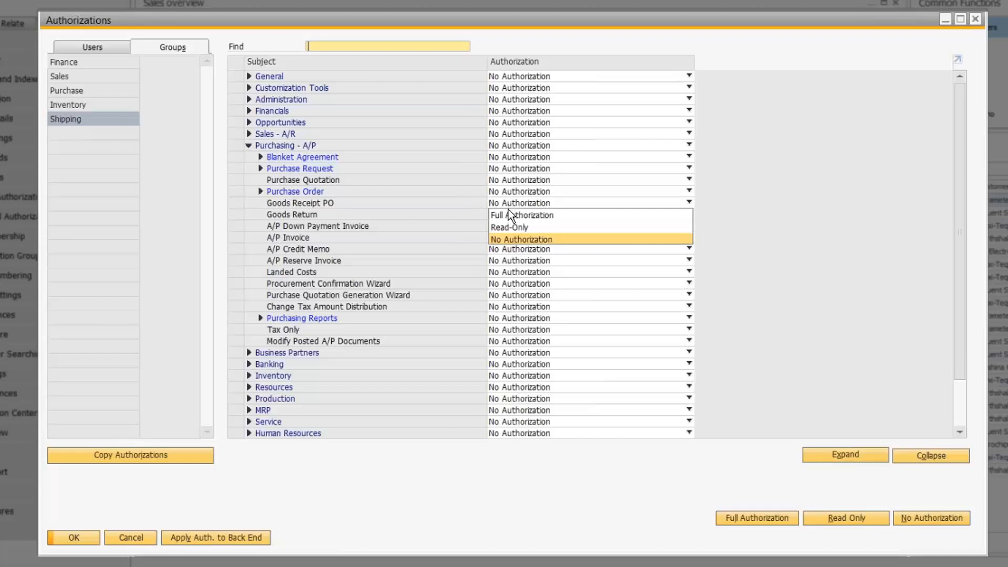
{"action": "left_click", "coordinate": [509, 211]}
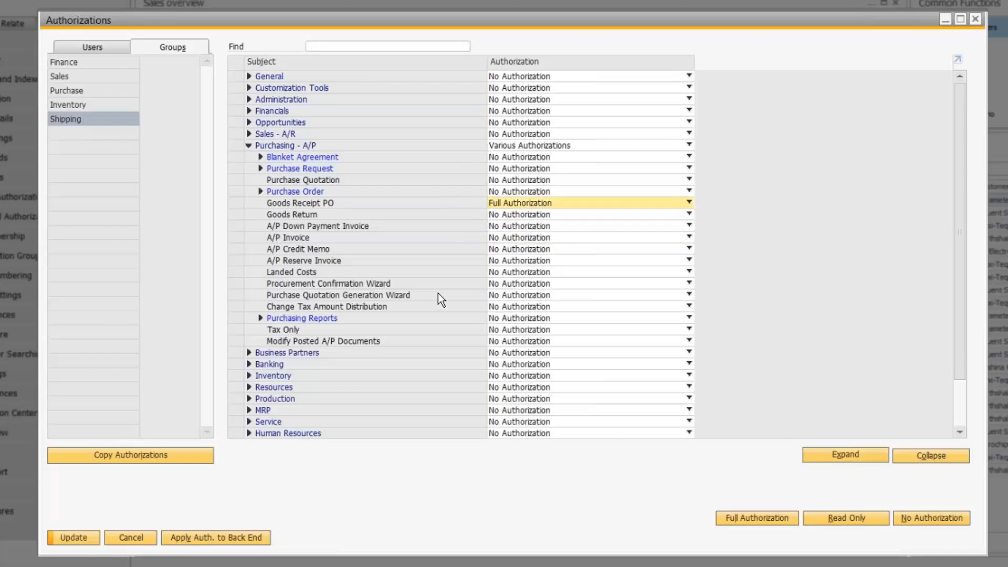
{"action": "left_click", "coordinate": [509, 241]}
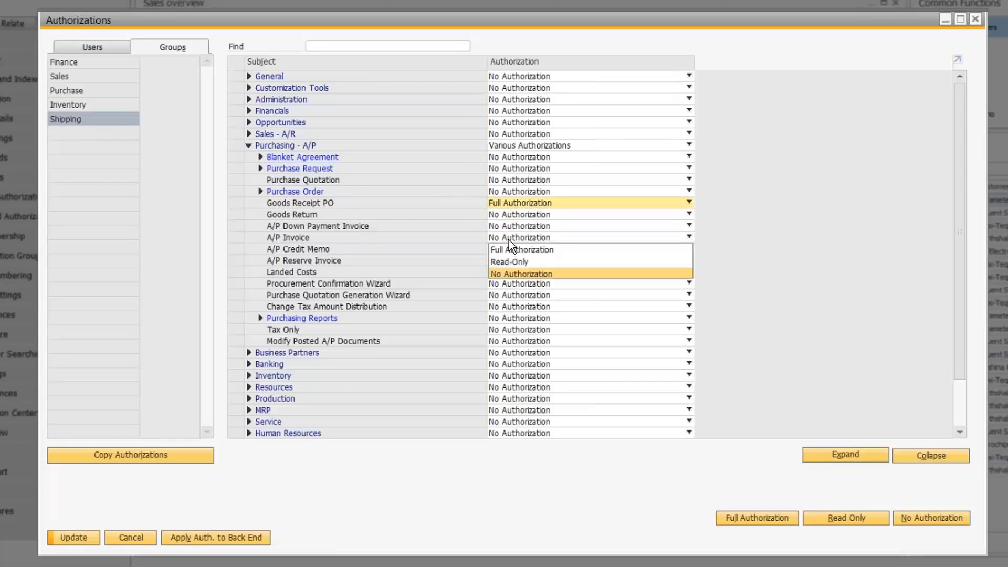
{"action": "left_click", "coordinate": [506, 262]}
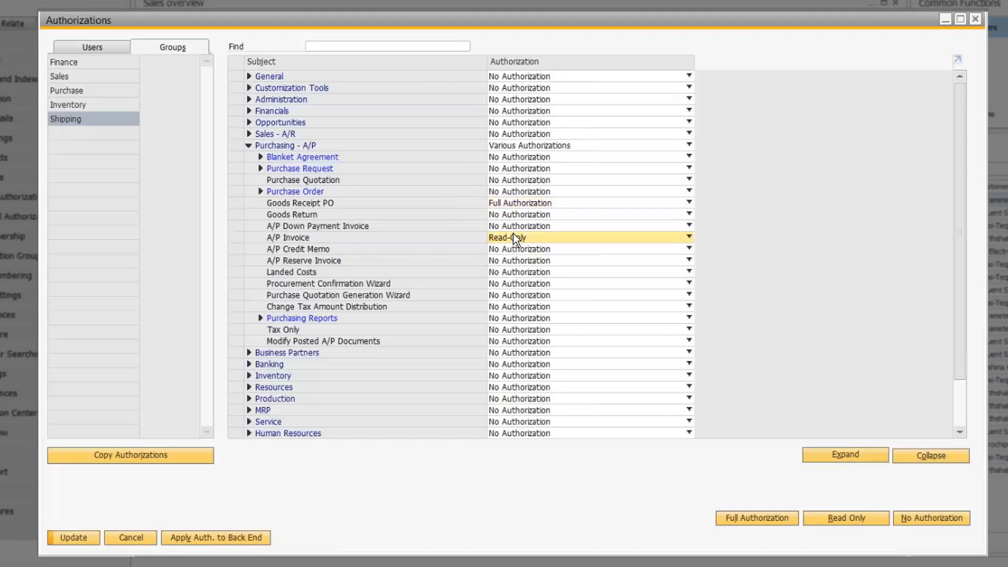
{"action": "left_click", "coordinate": [76, 539]}
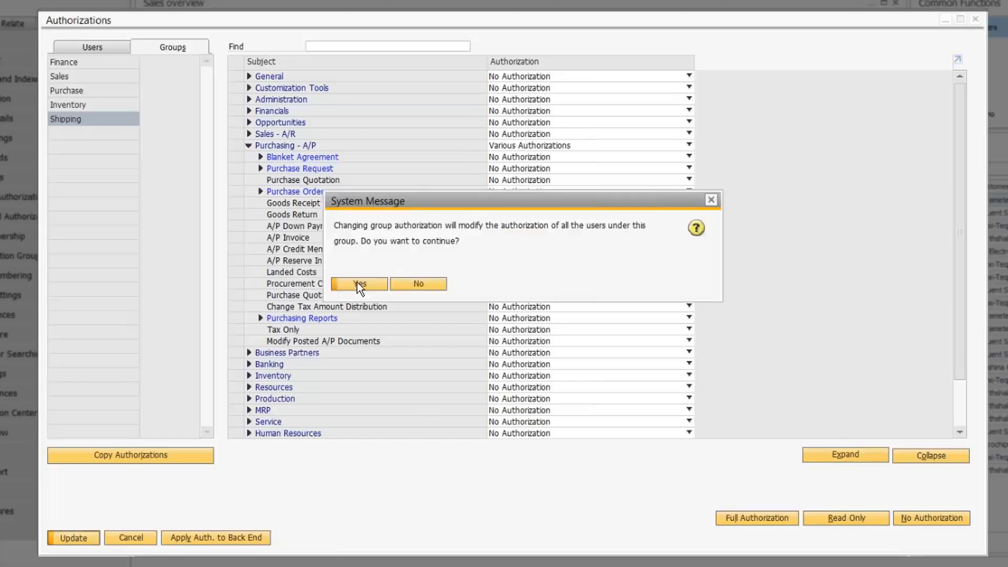
{"action": "left_click", "coordinate": [358, 284]}
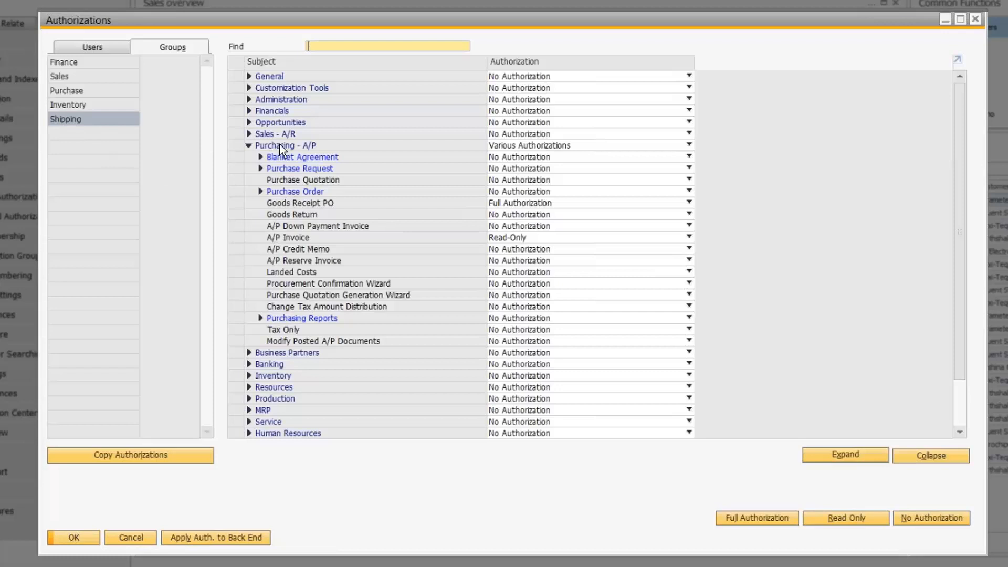
Step: Grant Shipping Full Authorization for A/R Invoice and Sales Quotation, applying it to all group users
{"action": "left_click", "coordinate": [248, 134]}
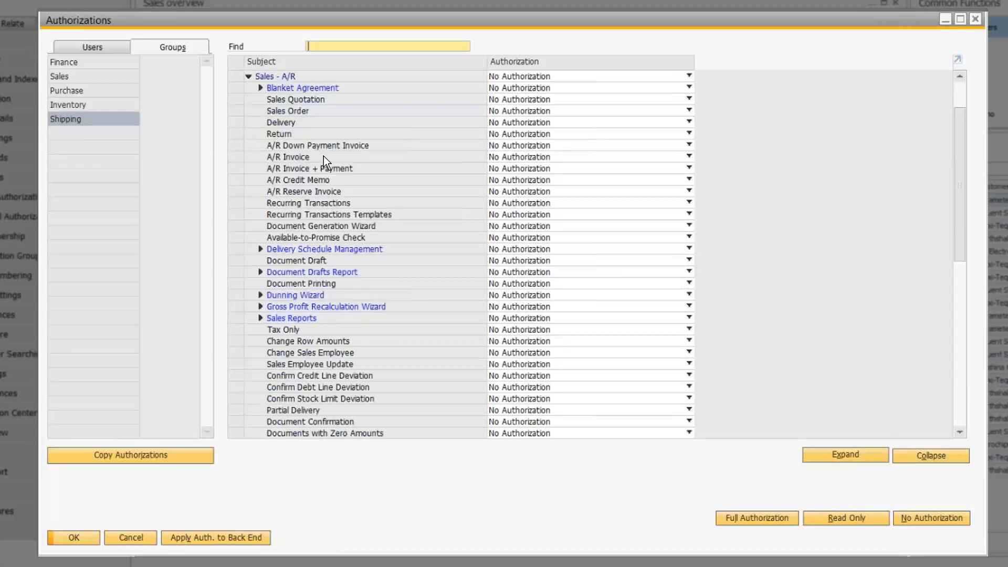
{"action": "left_click", "coordinate": [501, 159]}
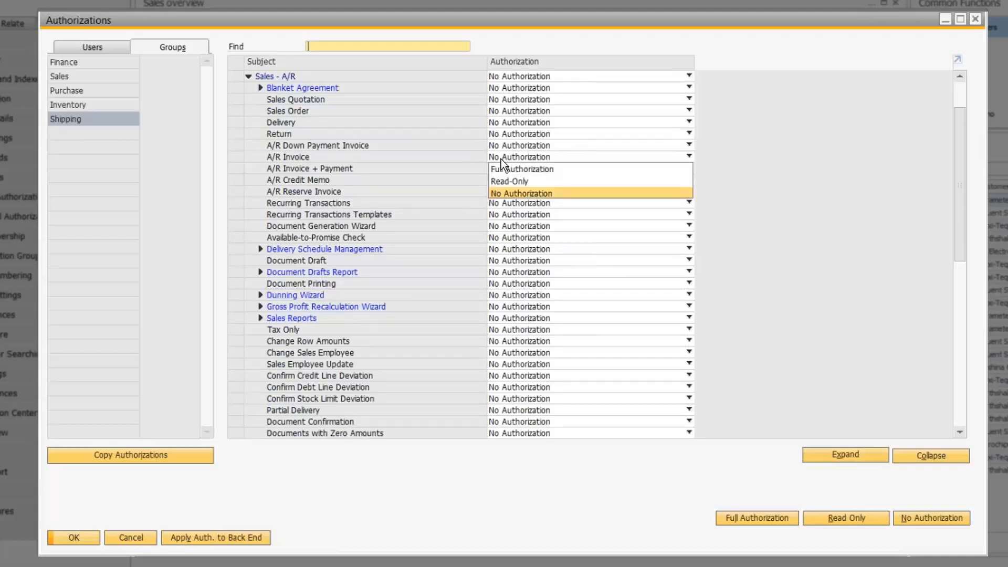
{"action": "left_click", "coordinate": [512, 170]}
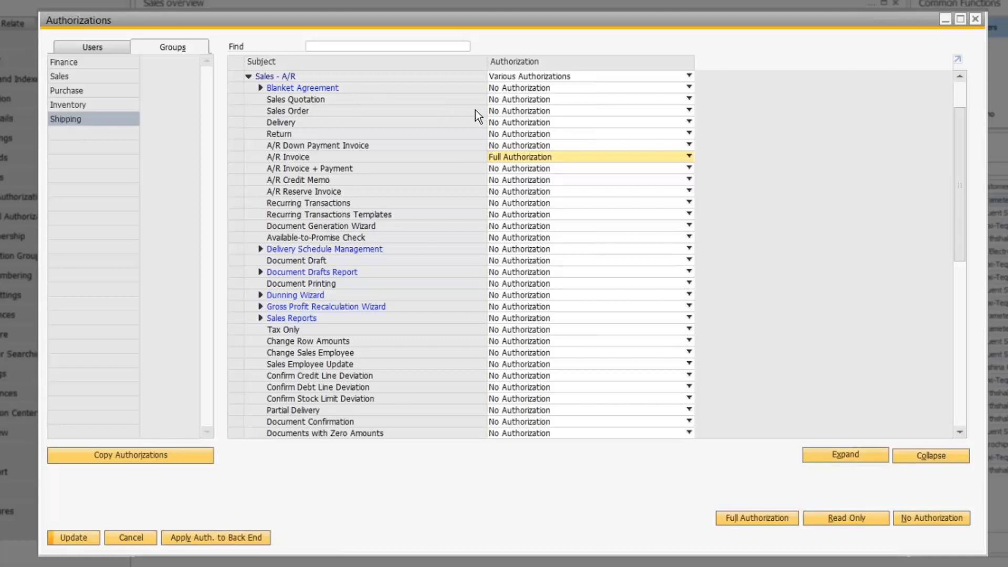
{"action": "left_click", "coordinate": [492, 102]}
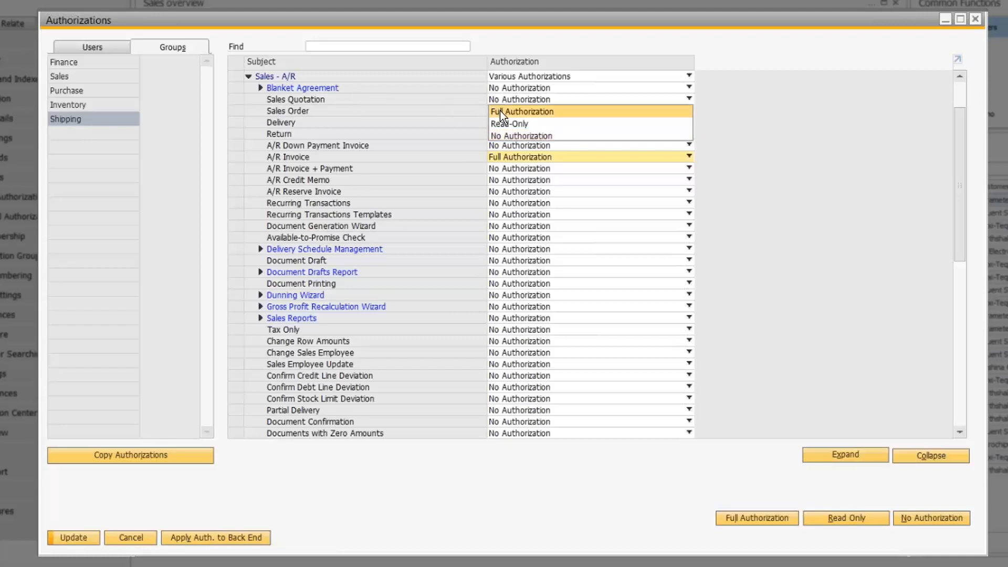
{"action": "left_click", "coordinate": [500, 110]}
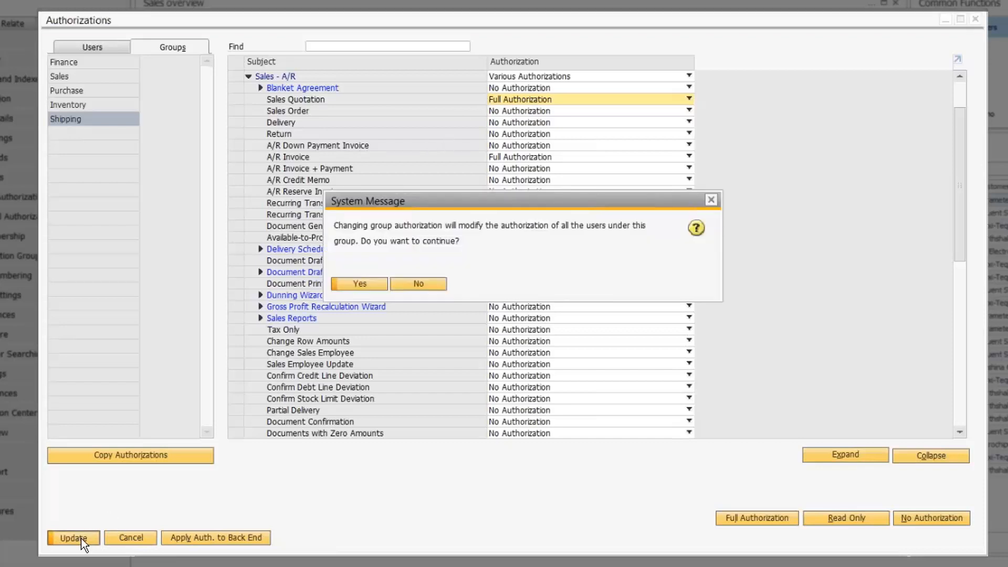
{"action": "left_click", "coordinate": [371, 283]}
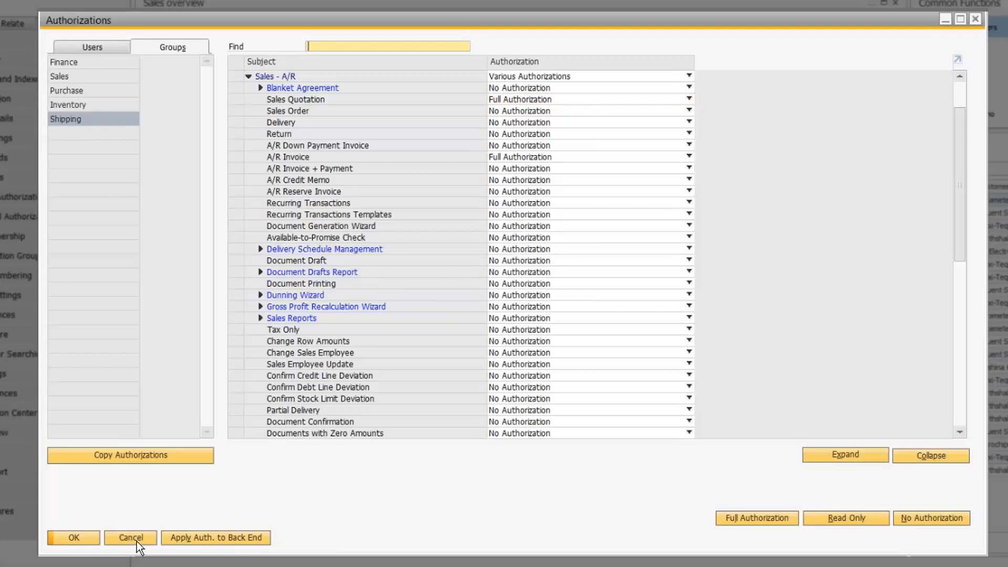
{"action": "left_click", "coordinate": [101, 46]}
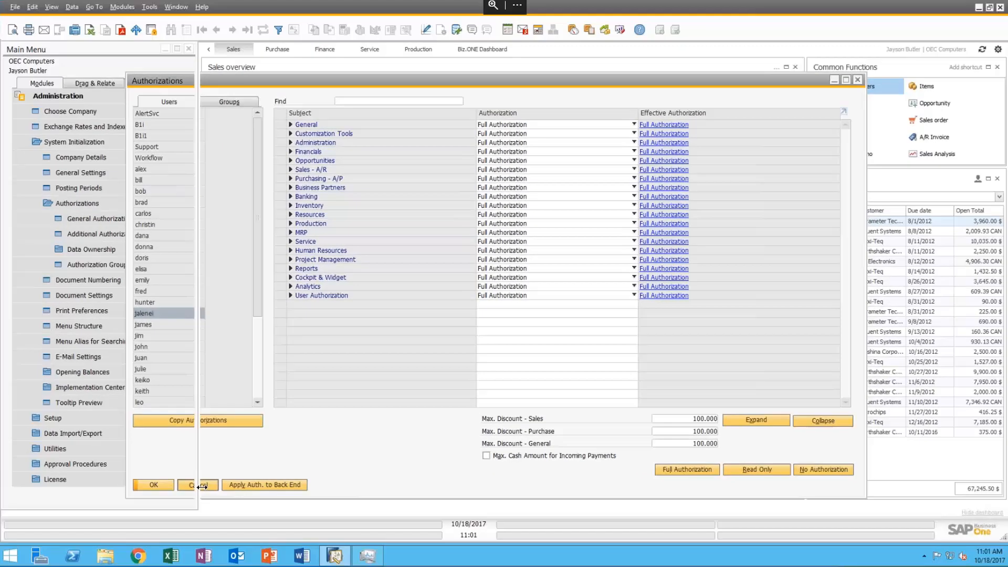
Step: Close the authorizations window and bring up the Choose Company dialog from Administration
{"action": "left_click", "coordinate": [137, 541]}
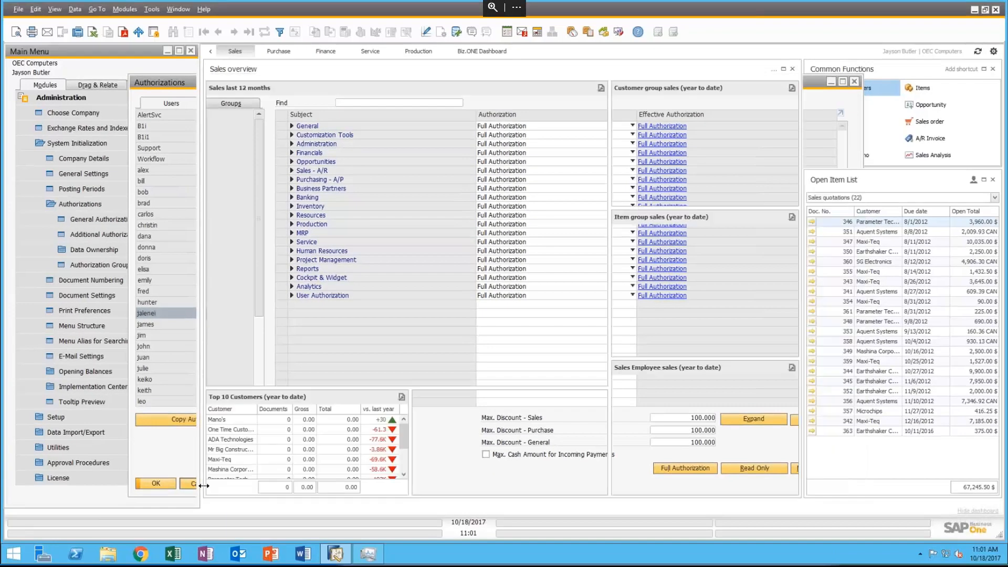
{"action": "left_click", "coordinate": [46, 99]}
{"action": "left_click", "coordinate": [46, 99]}
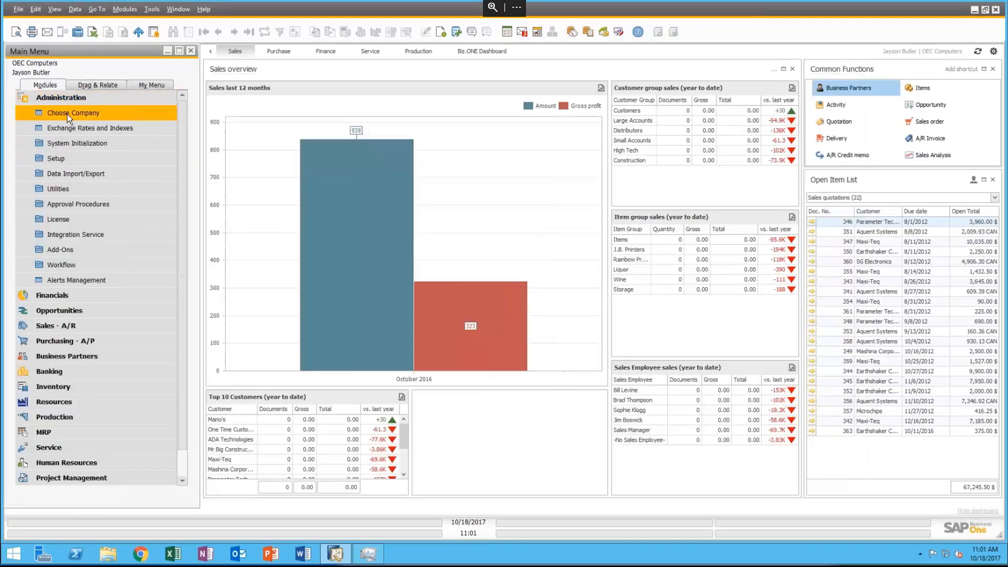
{"action": "left_click", "coordinate": [67, 114]}
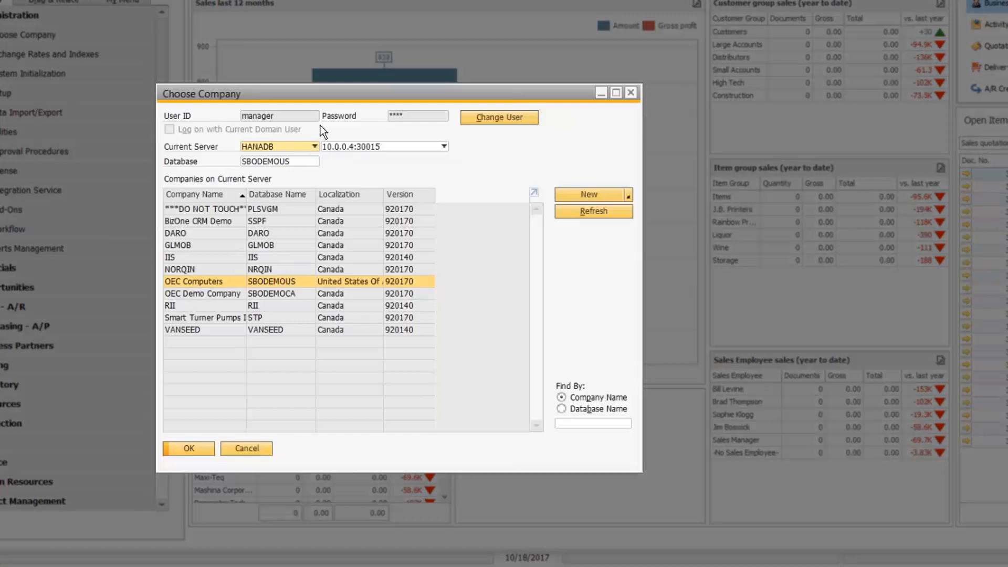
Step: Log on to OEC Computers with the restricted user's ID and password
{"action": "left_click", "coordinate": [503, 115]}
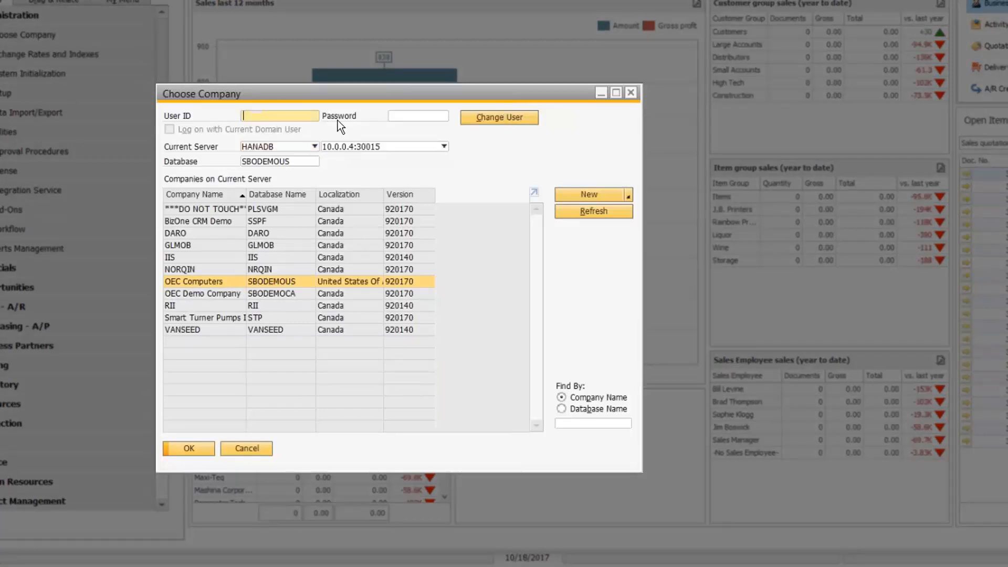
{"action": "type", "text": "jalenei"}
{"action": "key", "text": "Tab"}
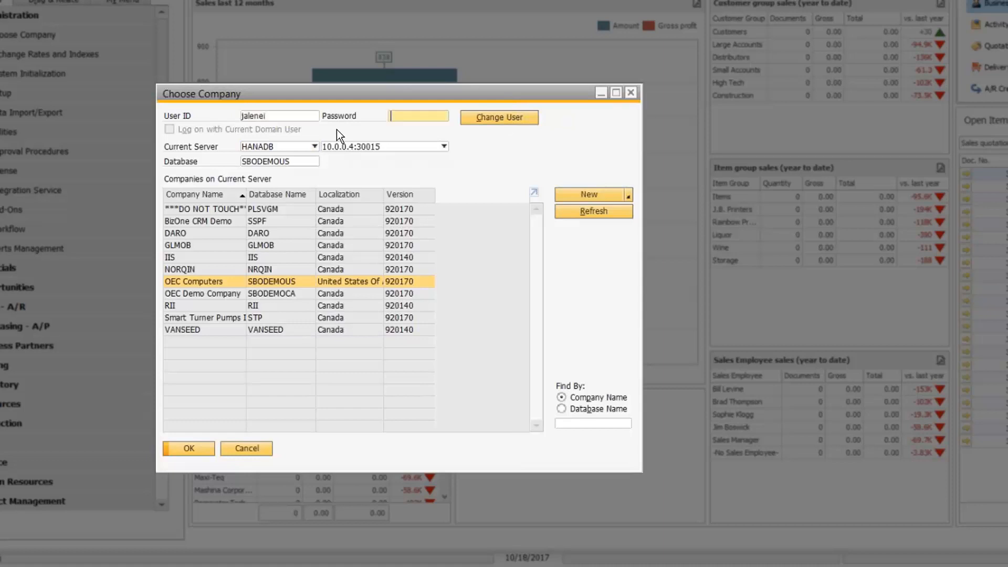
{"action": "type", "text": "********"}
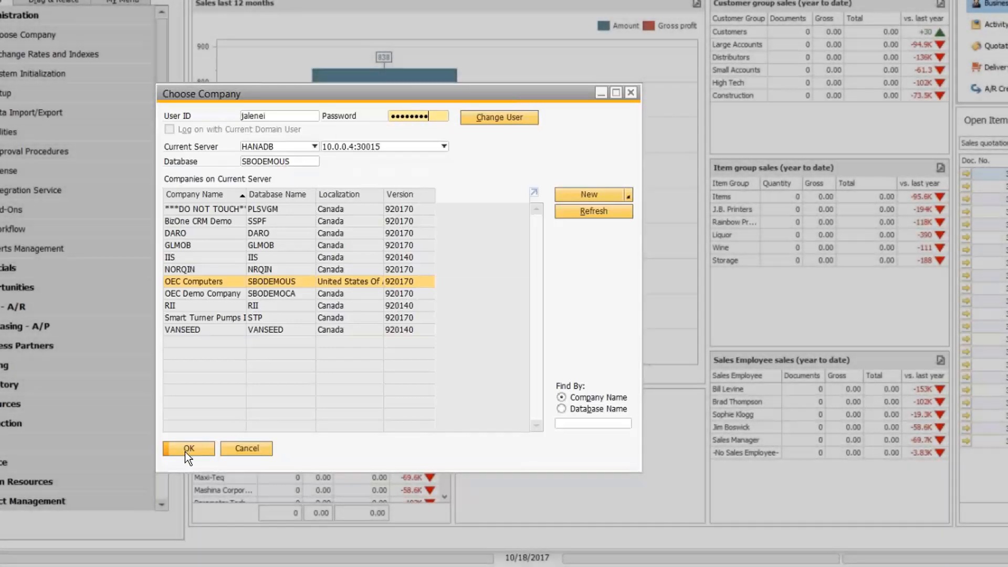
{"action": "left_click", "coordinate": [185, 451]}
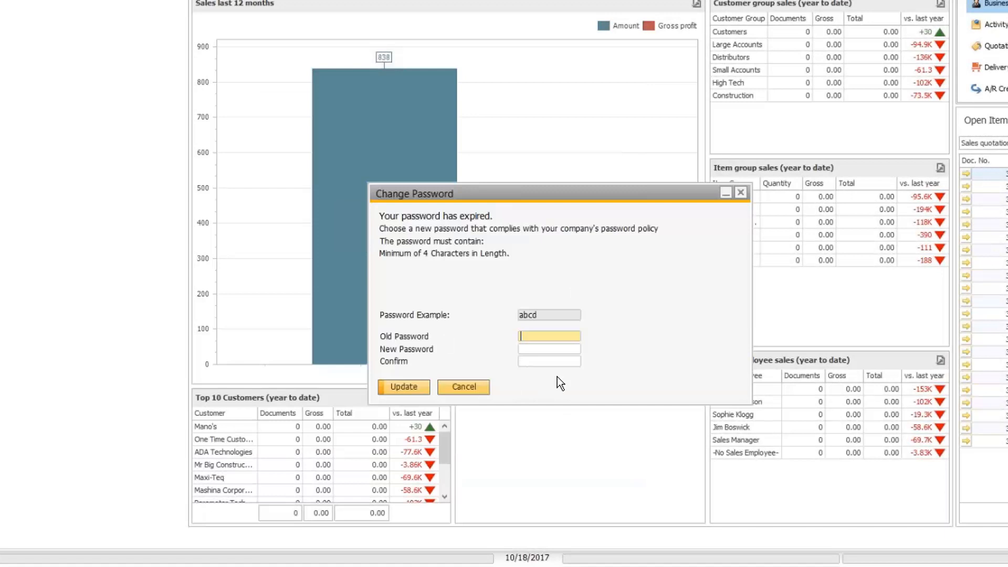
Step: Replace the restricted user's expired password with a new, confirmed password and finish signing in
{"action": "type", "text": "********"}
{"action": "key", "text": "Tab"}
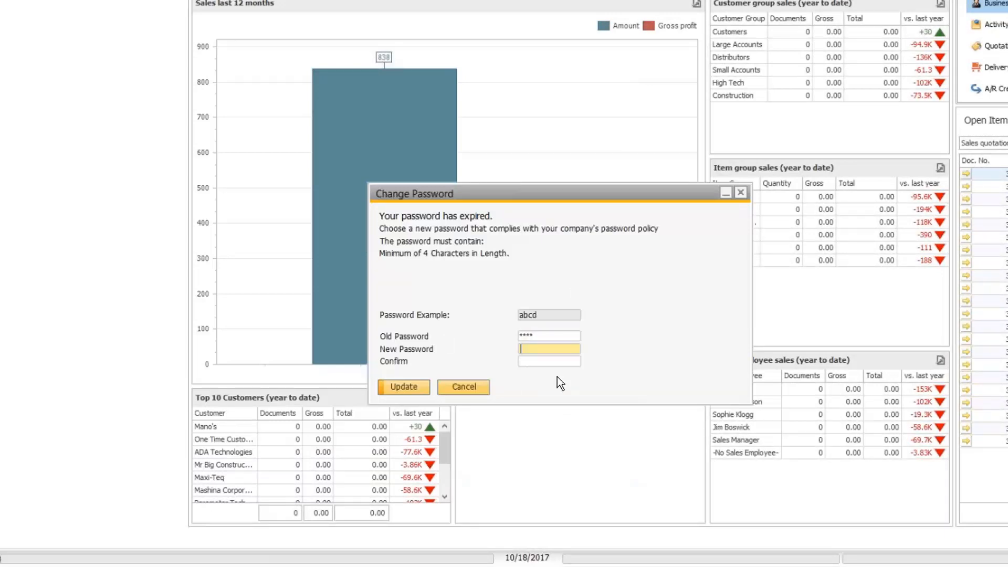
{"action": "type", "text": "****"}
{"action": "key", "text": "Tab"}
{"action": "type", "text": "*"}
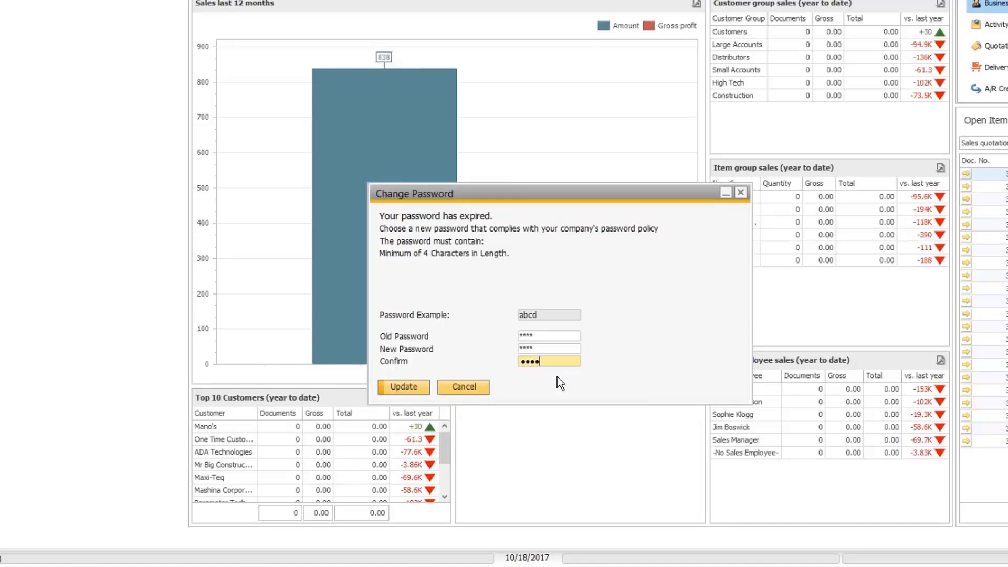
{"action": "type", "text": "***"}
{"action": "left_click", "coordinate": [408, 390]}
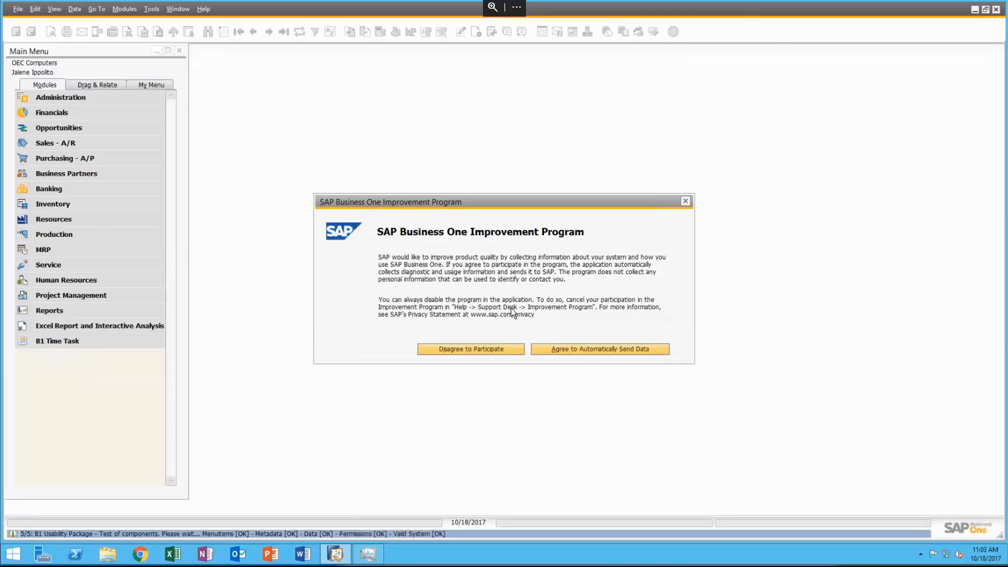
Step: Decline the Improvement Program, then open and close a new A/R Invoice under Sales - A/R
{"action": "left_click", "coordinate": [480, 351]}
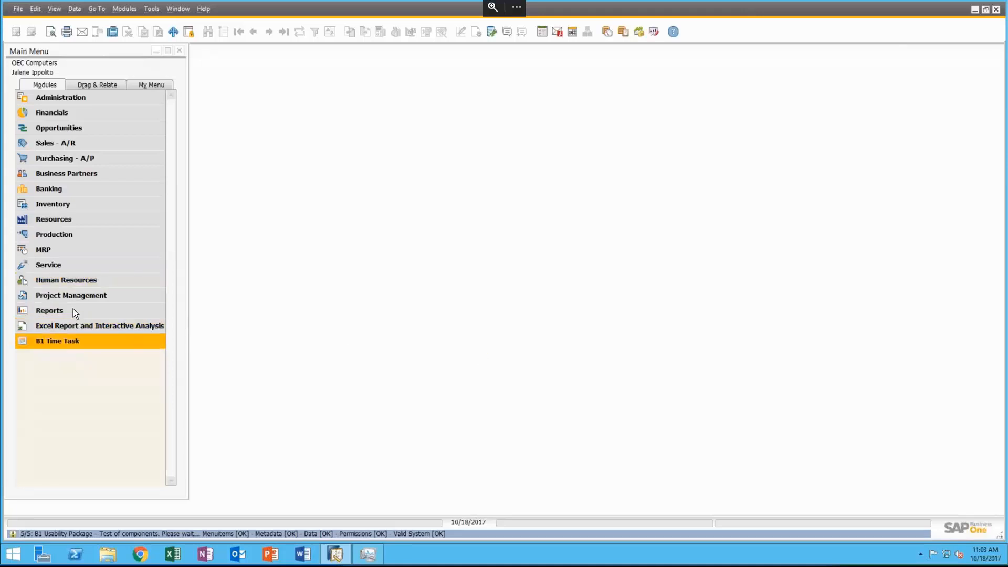
{"action": "left_click", "coordinate": [54, 144]}
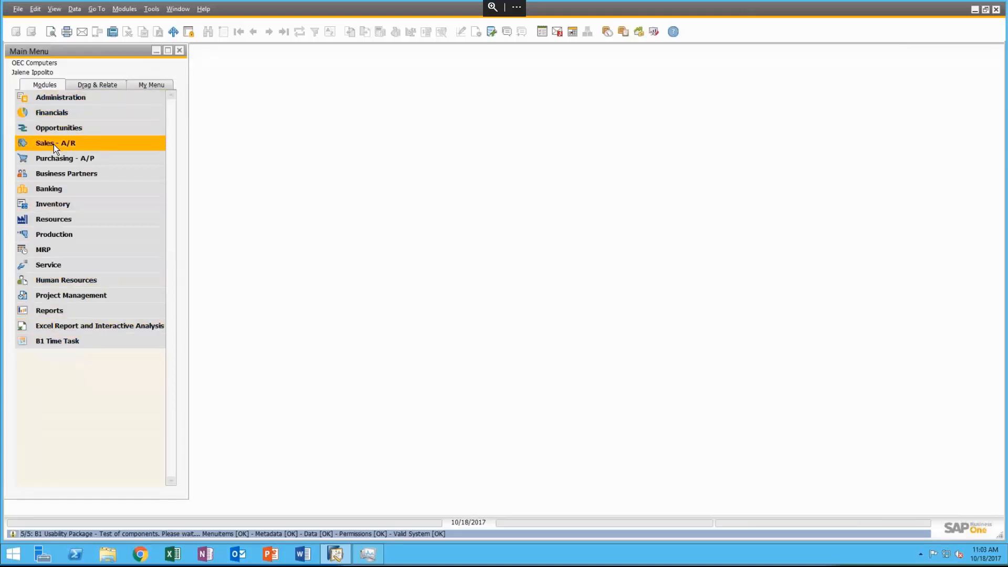
{"action": "left_click", "coordinate": [54, 144]}
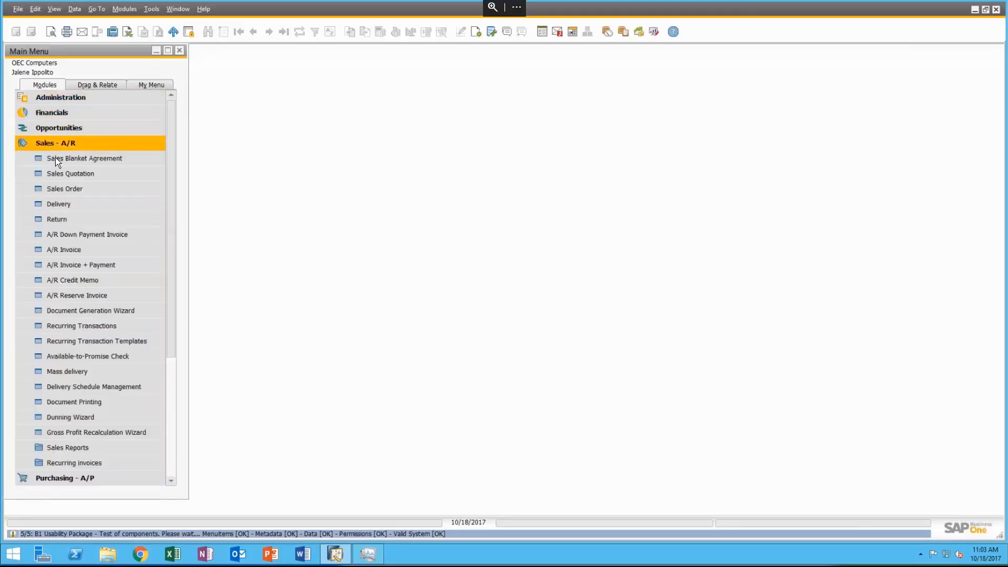
{"action": "left_click", "coordinate": [61, 250]}
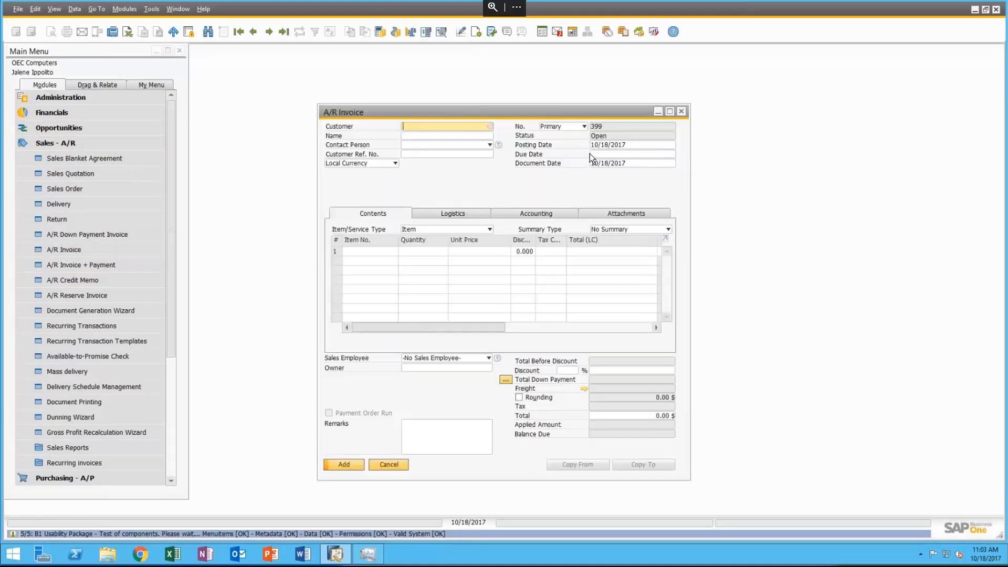
{"action": "left_click", "coordinate": [681, 111]}
{"action": "left_click", "coordinate": [46, 141]}
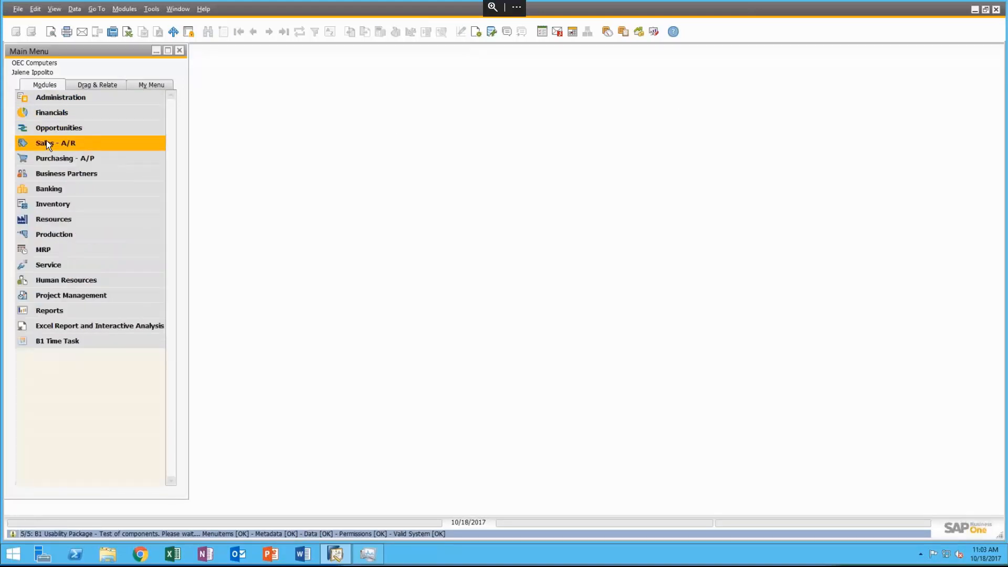